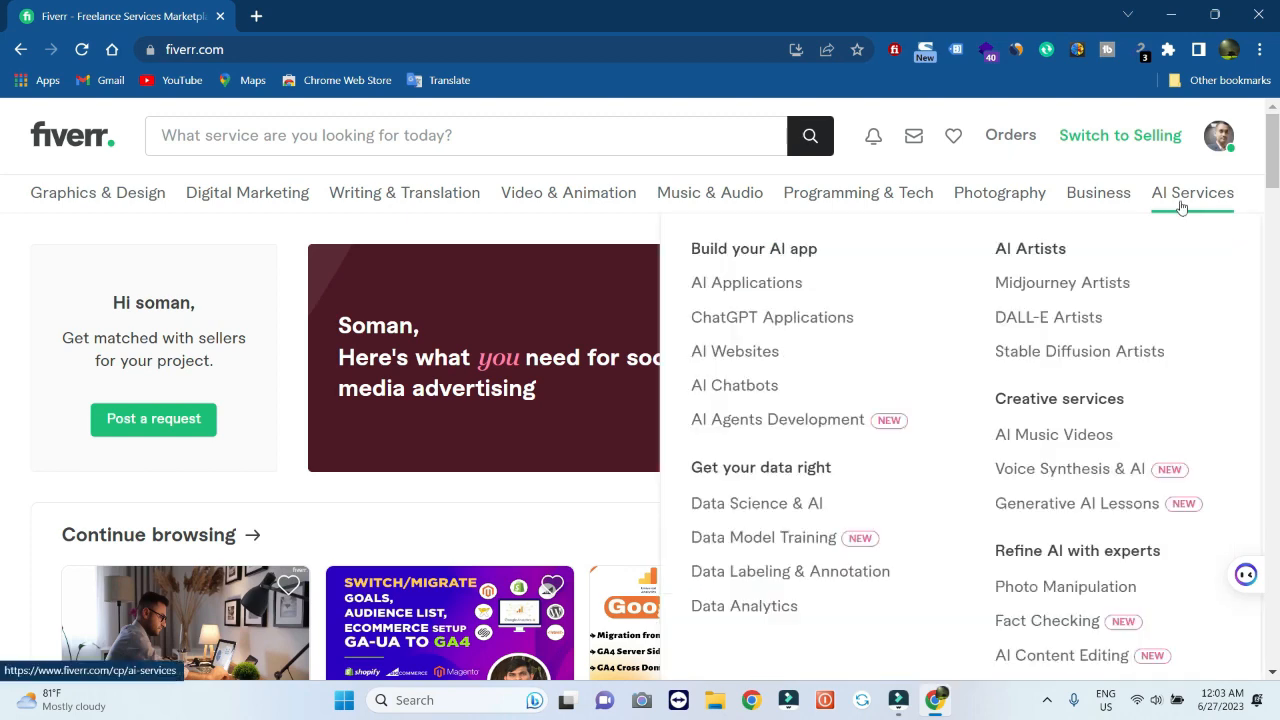
Open the seller profile, dismiss the stray page menu, and scroll through the Active Gigs list
{"action": "left_click", "coordinate": [1115, 197]}
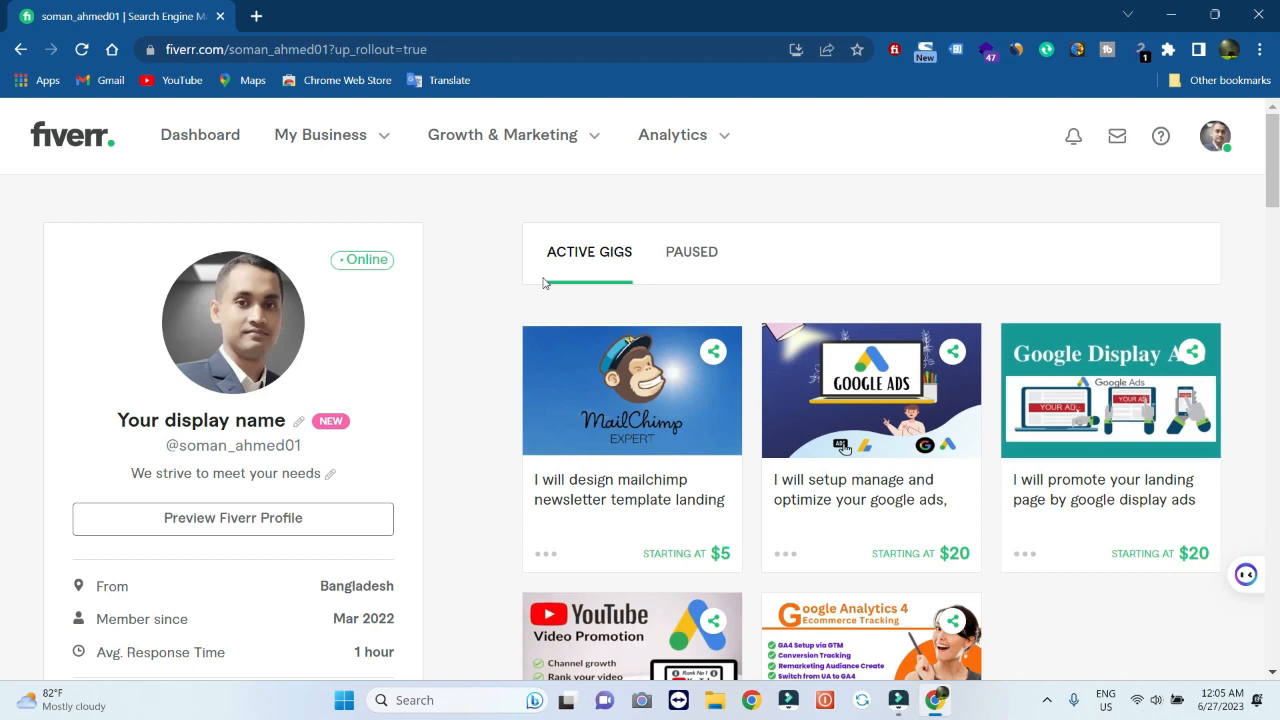
{"action": "right_click", "coordinate": [543, 283]}
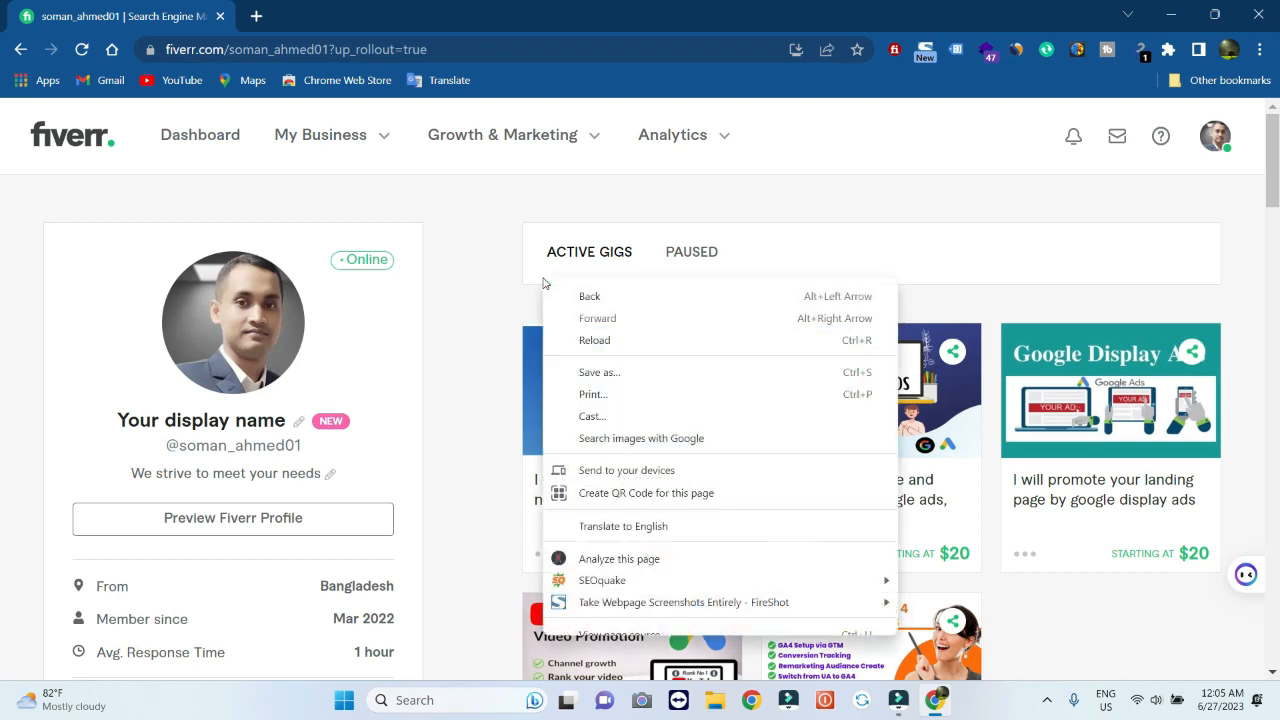
{"action": "scroll", "coordinate": [1136, 387], "scroll_direction": "down", "scroll_amount": 3}
{"action": "scroll", "coordinate": [1136, 387], "scroll_direction": "down", "scroll_amount": 2}
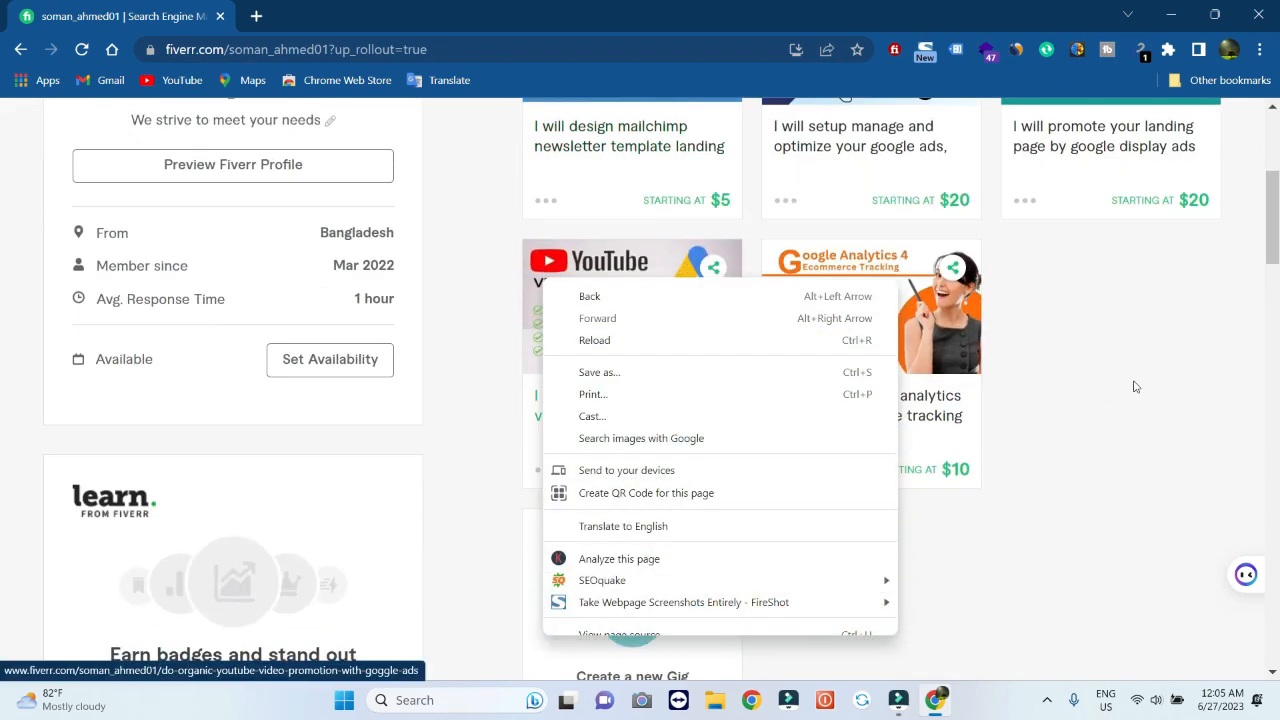
{"action": "left_click", "coordinate": [1134, 384]}
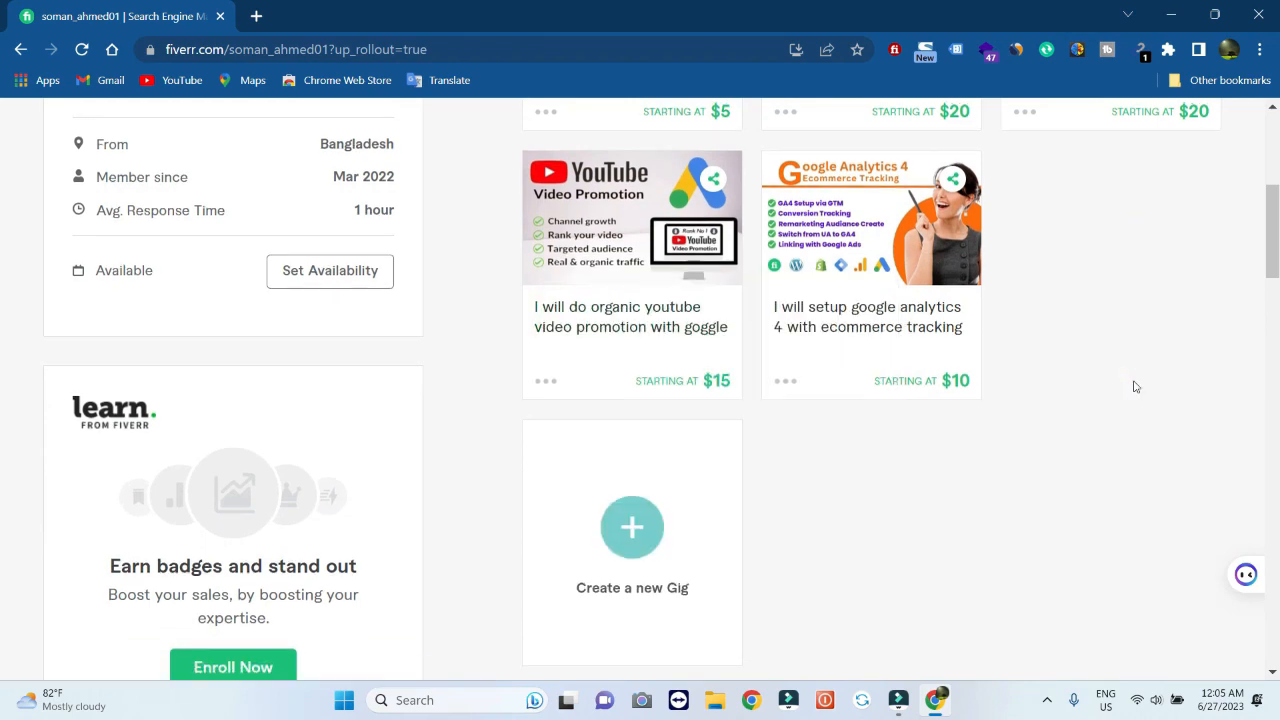
{"action": "scroll", "coordinate": [1134, 384], "scroll_direction": "up", "scroll_amount": 5}
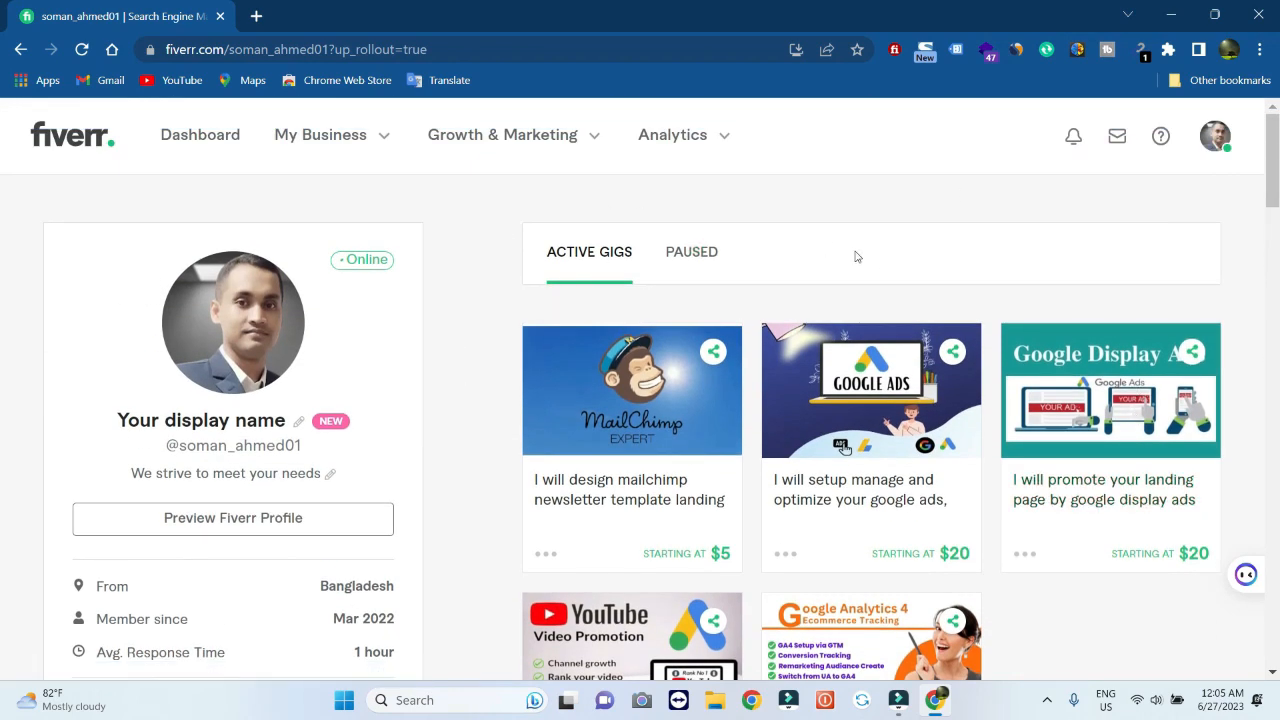
{"action": "scroll", "coordinate": [852, 355], "scroll_direction": "down", "scroll_amount": 3}
{"action": "scroll", "coordinate": [852, 355], "scroll_direction": "down", "scroll_amount": 1}
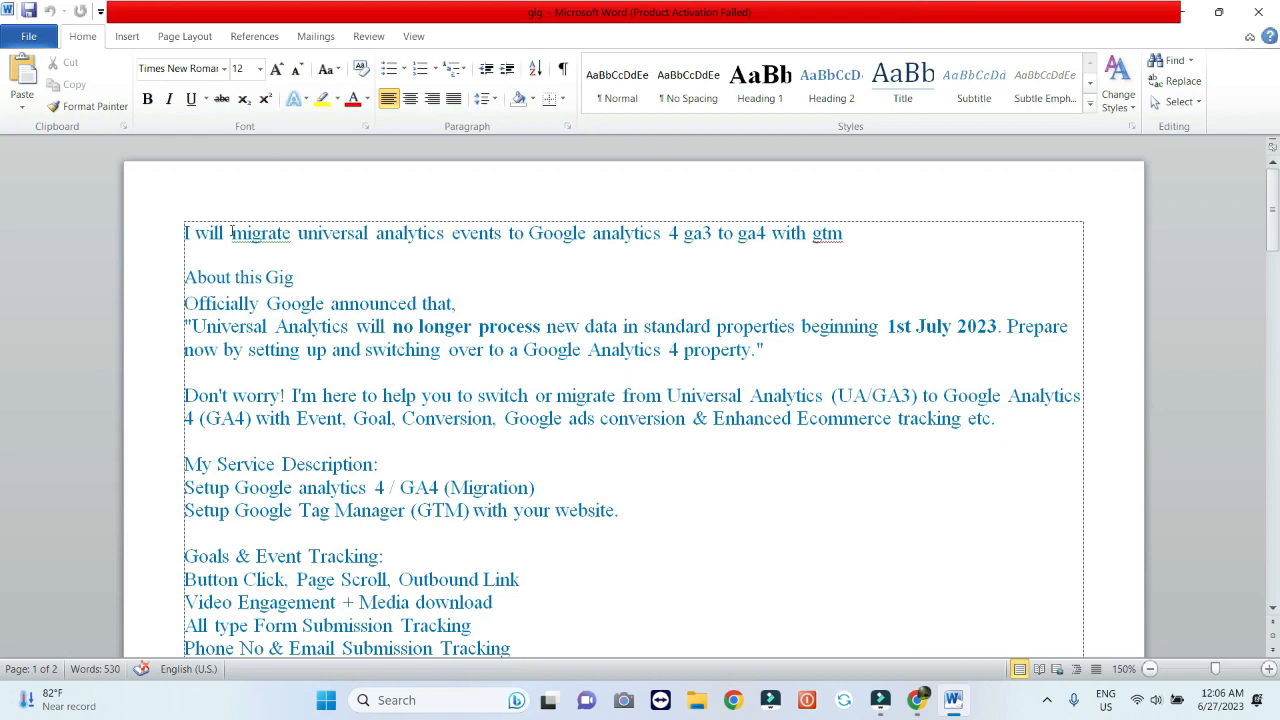
{"action": "scroll", "coordinate": [478, 424], "scroll_direction": "down", "scroll_amount": 15}
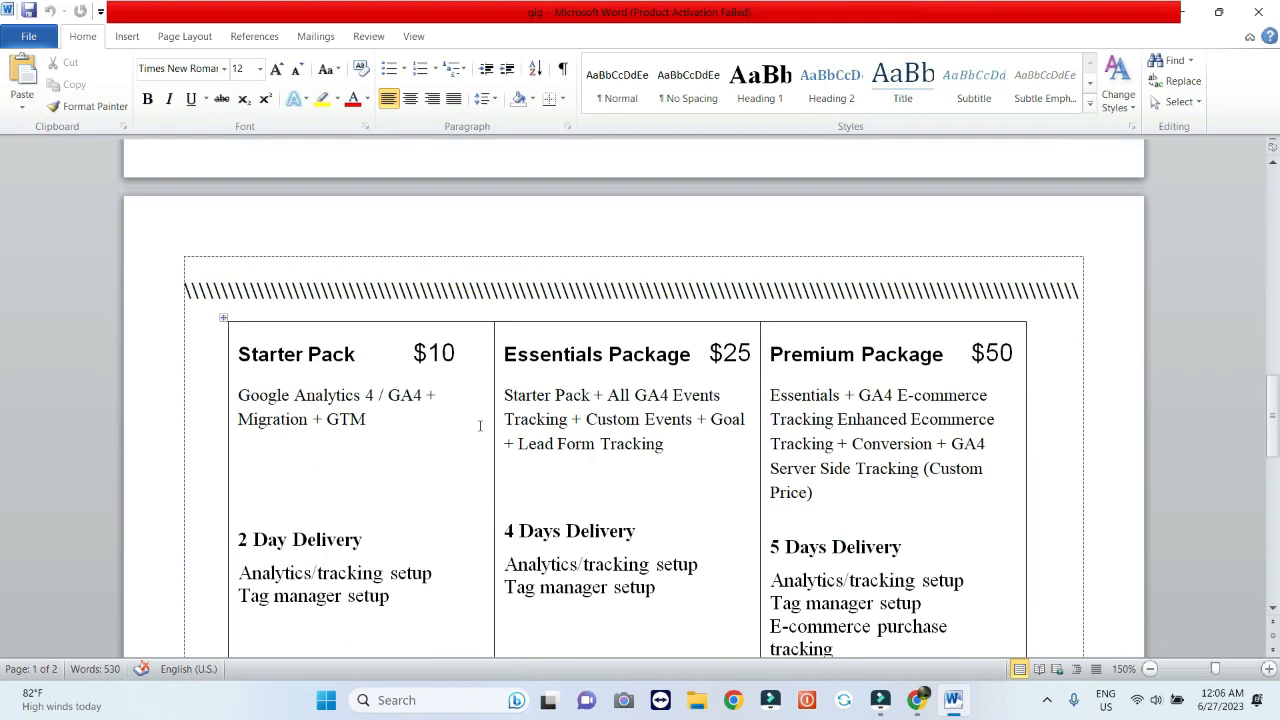
{"action": "scroll", "coordinate": [479, 426], "scroll_direction": "down", "scroll_amount": 15}
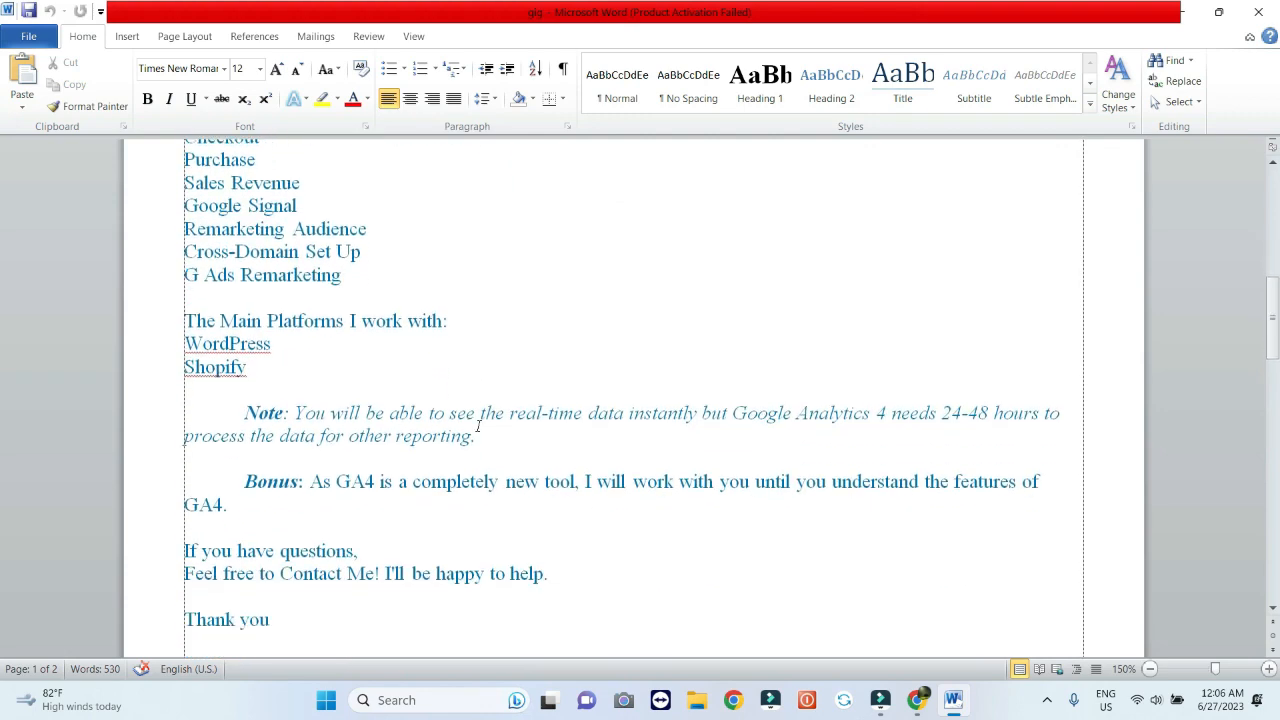
{"action": "scroll", "coordinate": [478, 426], "scroll_direction": "down", "scroll_amount": 8}
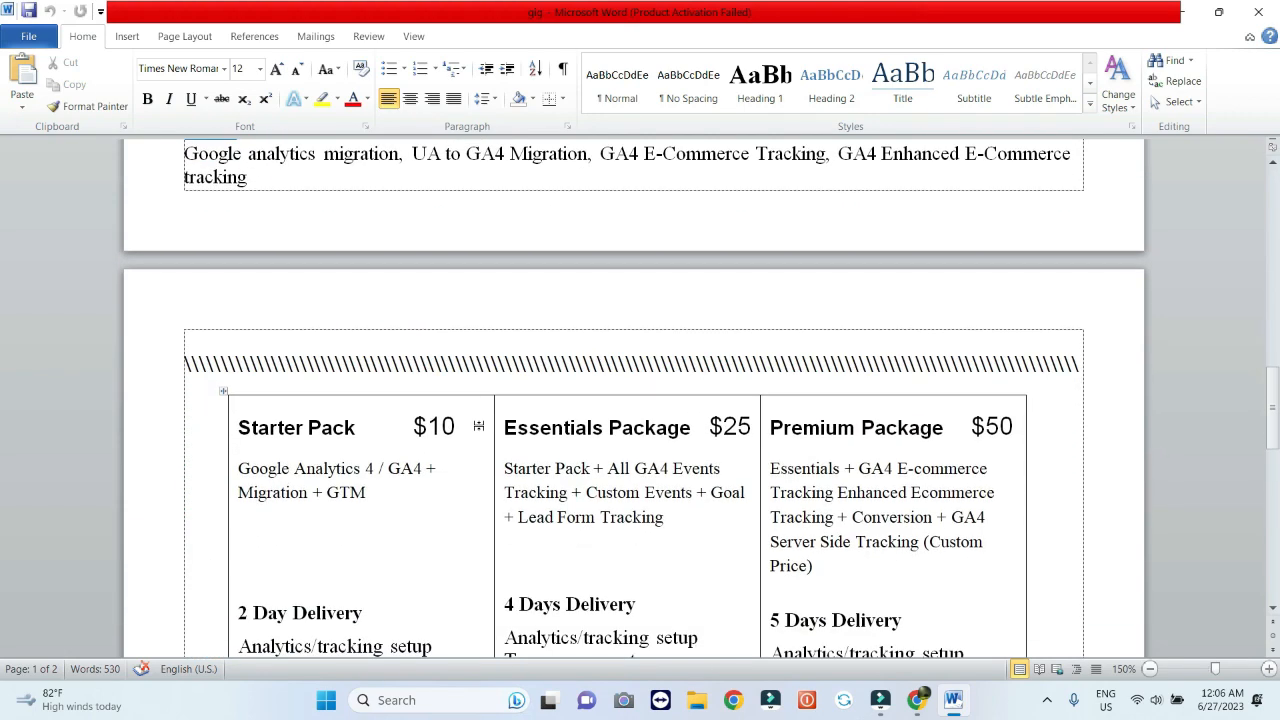
{"action": "scroll", "coordinate": [480, 426], "scroll_direction": "up", "scroll_amount": 5}
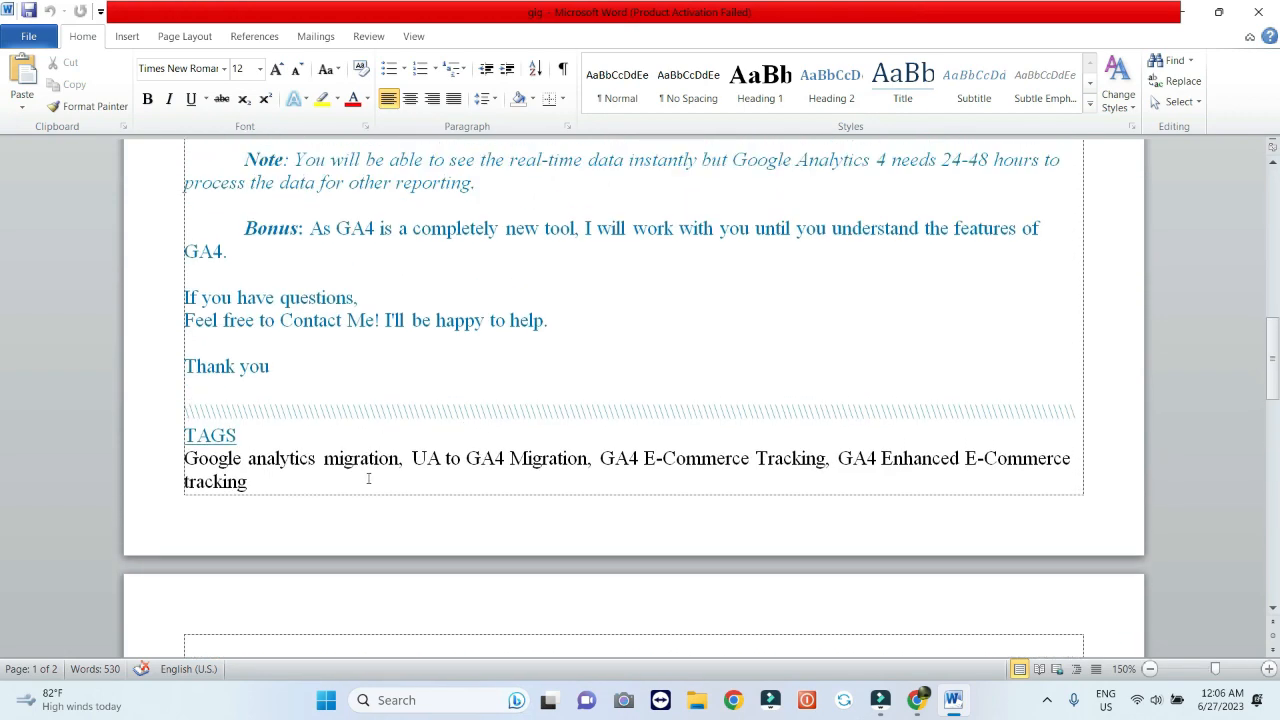
{"action": "scroll", "coordinate": [368, 479], "scroll_direction": "down", "scroll_amount": 10}
{"action": "scroll", "coordinate": [410, 432], "scroll_direction": "down", "scroll_amount": 5}
{"action": "scroll", "coordinate": [410, 432], "scroll_direction": "up", "scroll_amount": 3}
{"action": "scroll", "coordinate": [410, 432], "scroll_direction": "down", "scroll_amount": 3}
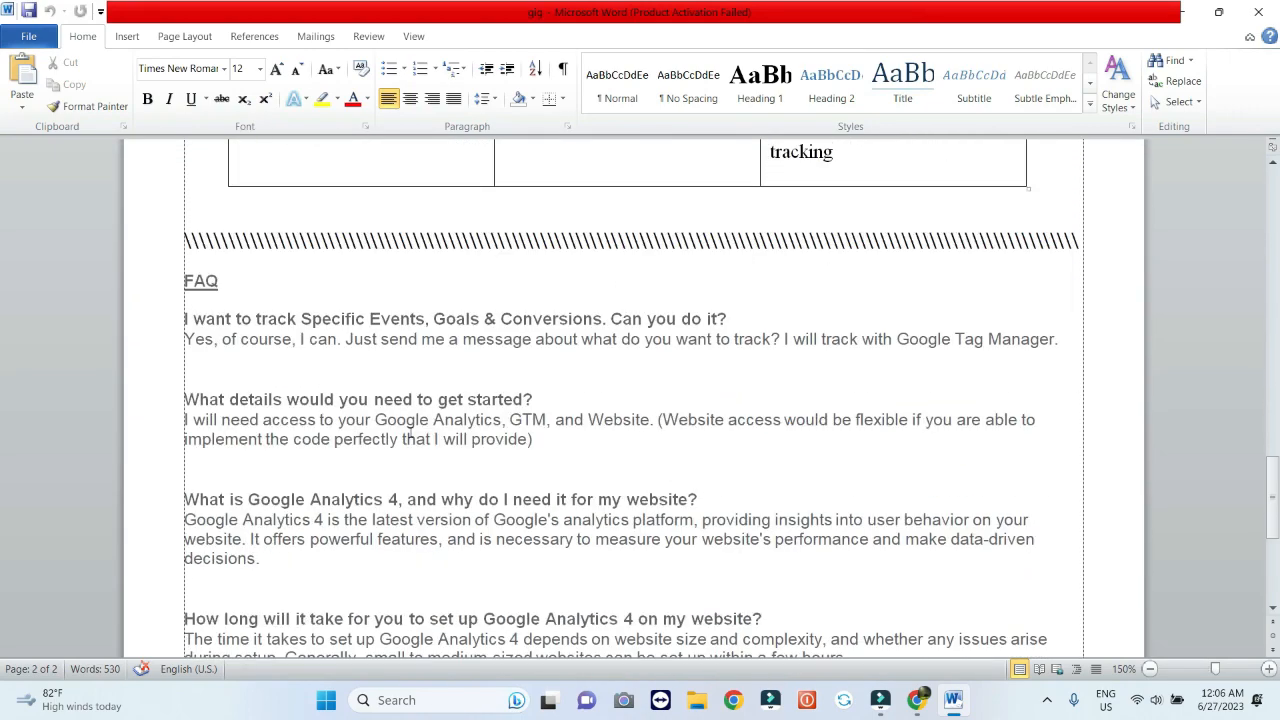
{"action": "scroll", "coordinate": [410, 432], "scroll_direction": "down", "scroll_amount": 1}
{"action": "scroll", "coordinate": [400, 428], "scroll_direction": "down", "scroll_amount": 6}
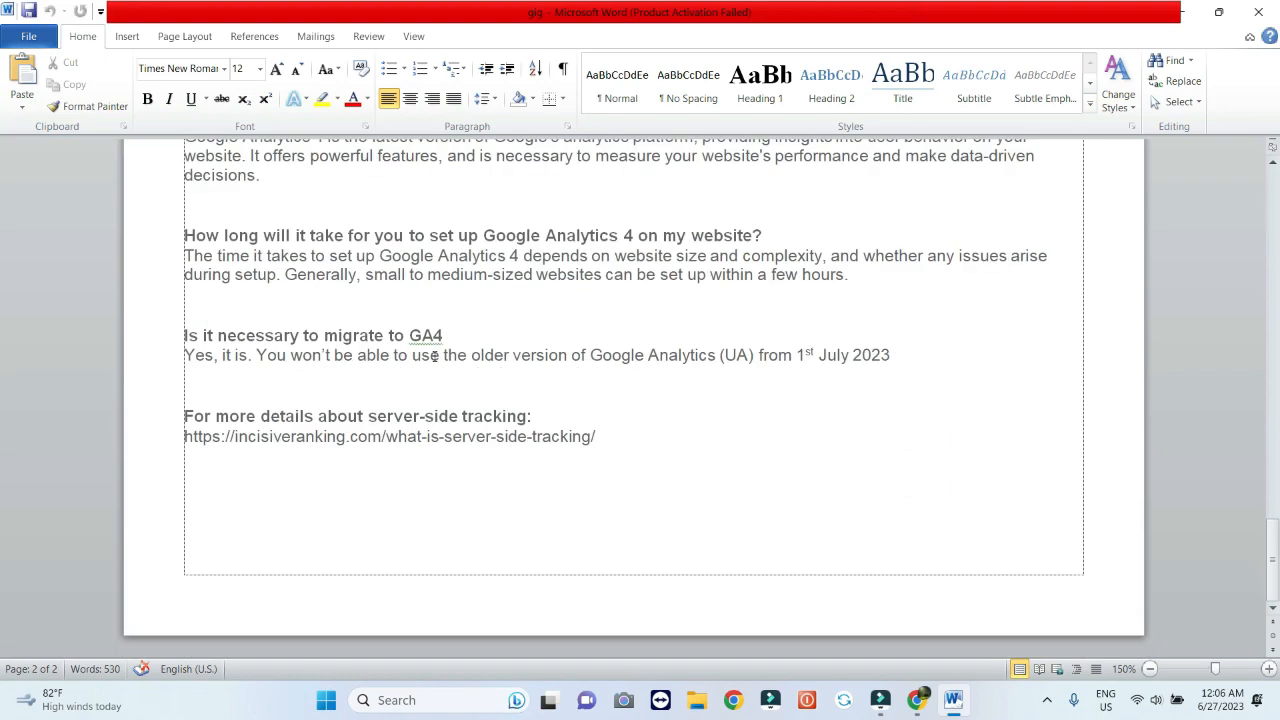
{"action": "scroll", "coordinate": [434, 356], "scroll_direction": "up", "scroll_amount": 8}
{"action": "scroll", "coordinate": [434, 356], "scroll_direction": "down", "scroll_amount": 6}
{"action": "scroll", "coordinate": [434, 356], "scroll_direction": "up", "scroll_amount": 6}
{"action": "scroll", "coordinate": [434, 356], "scroll_direction": "up", "scroll_amount": 5}
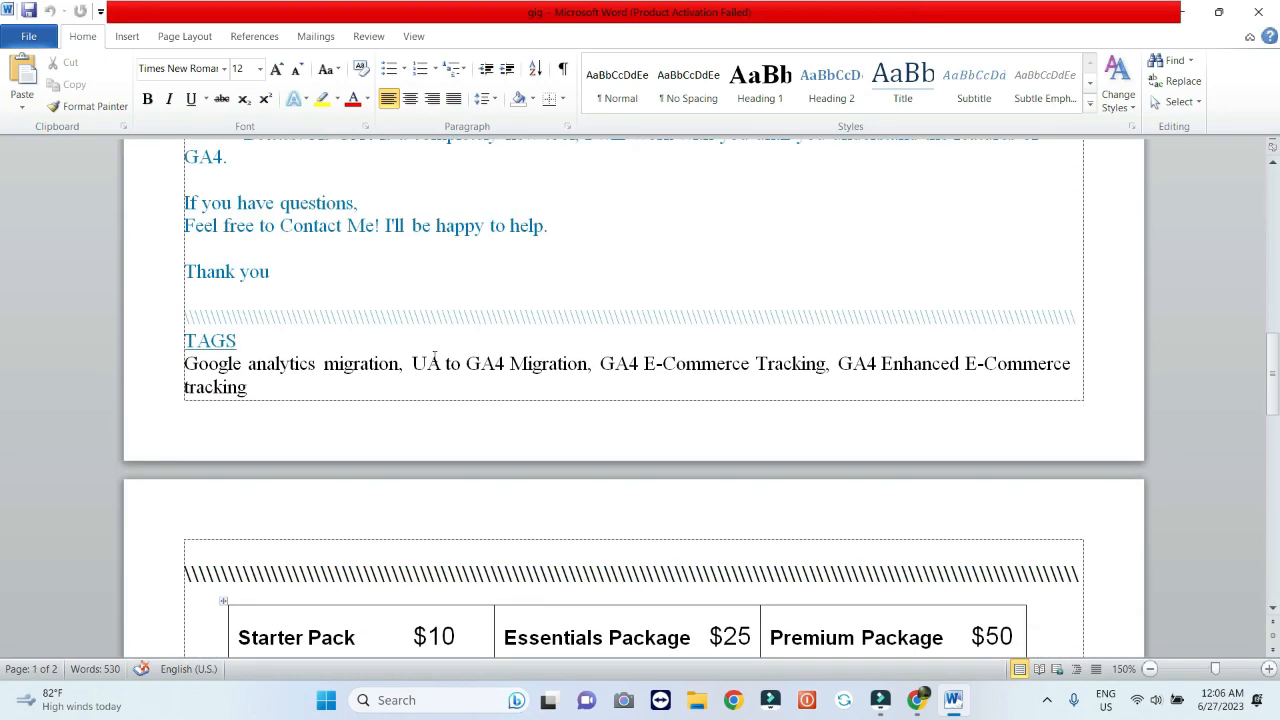
{"action": "scroll", "coordinate": [434, 356], "scroll_direction": "up", "scroll_amount": 15}
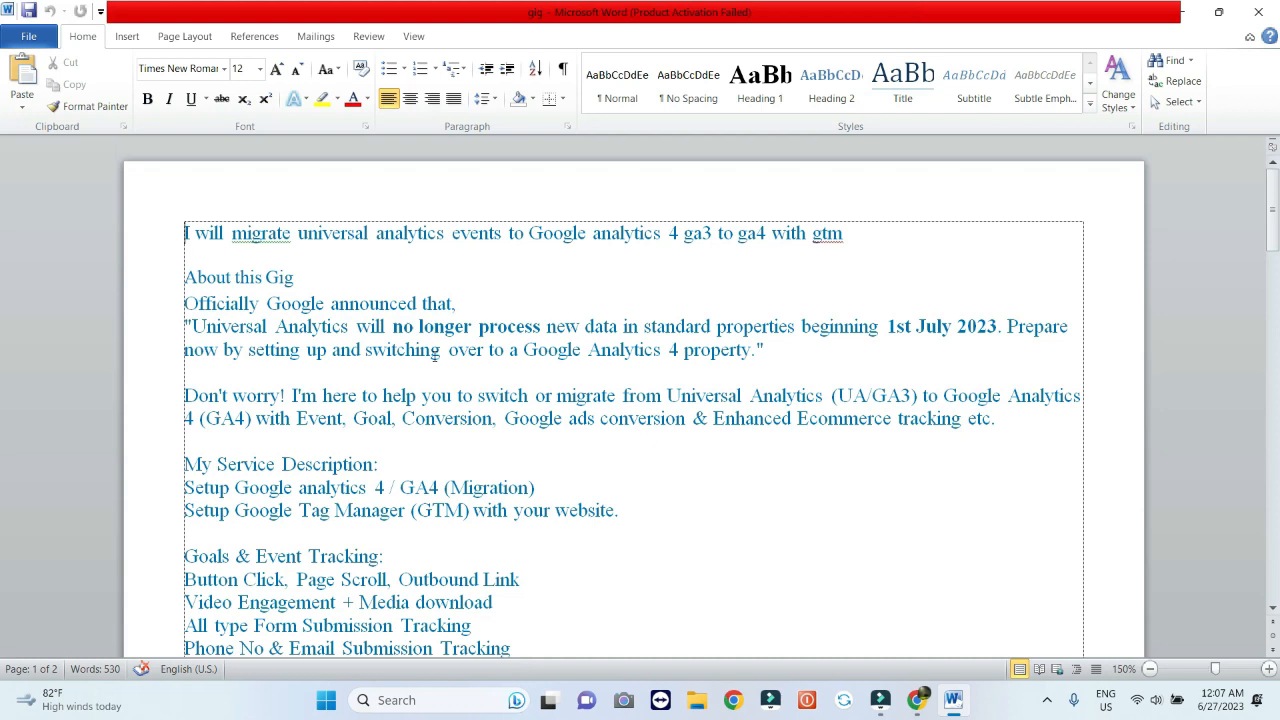
Start a new gig titled 'migrate universal analytics events to Google analytics 4 ga3 to ga4 with gtm', copied from Word
{"action": "left_click", "coordinate": [918, 702]}
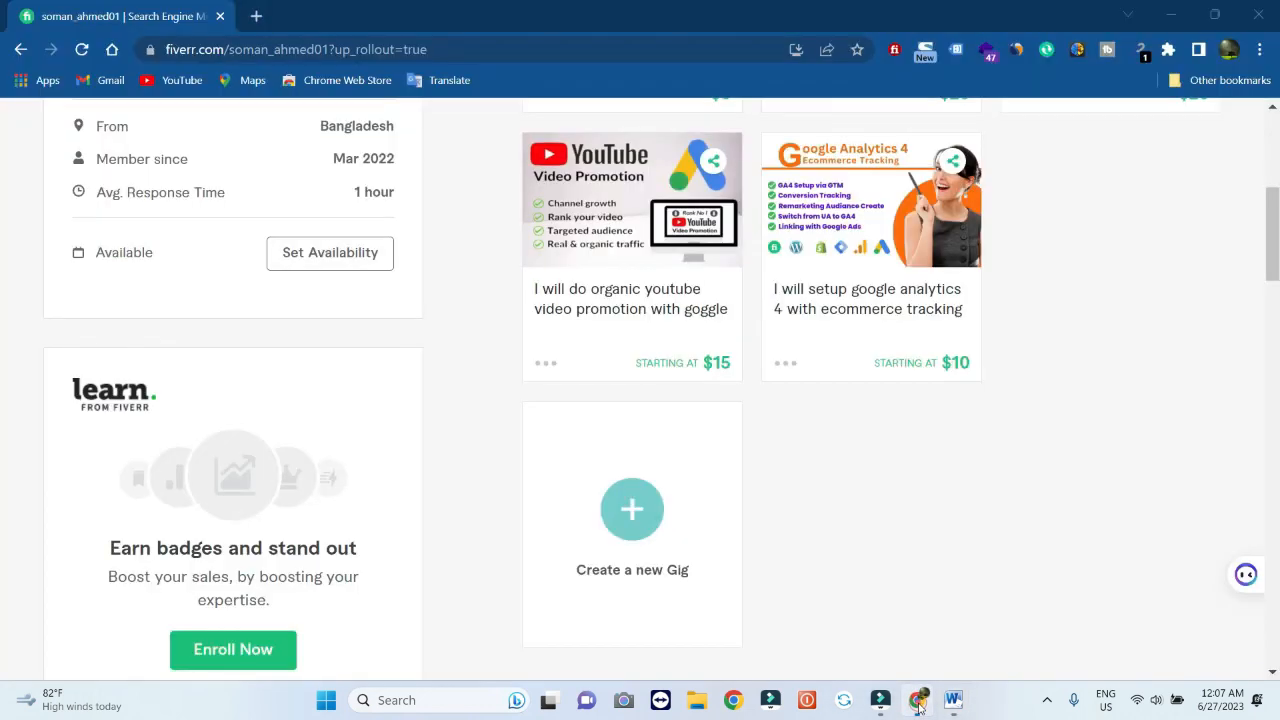
{"action": "left_click", "coordinate": [625, 505]}
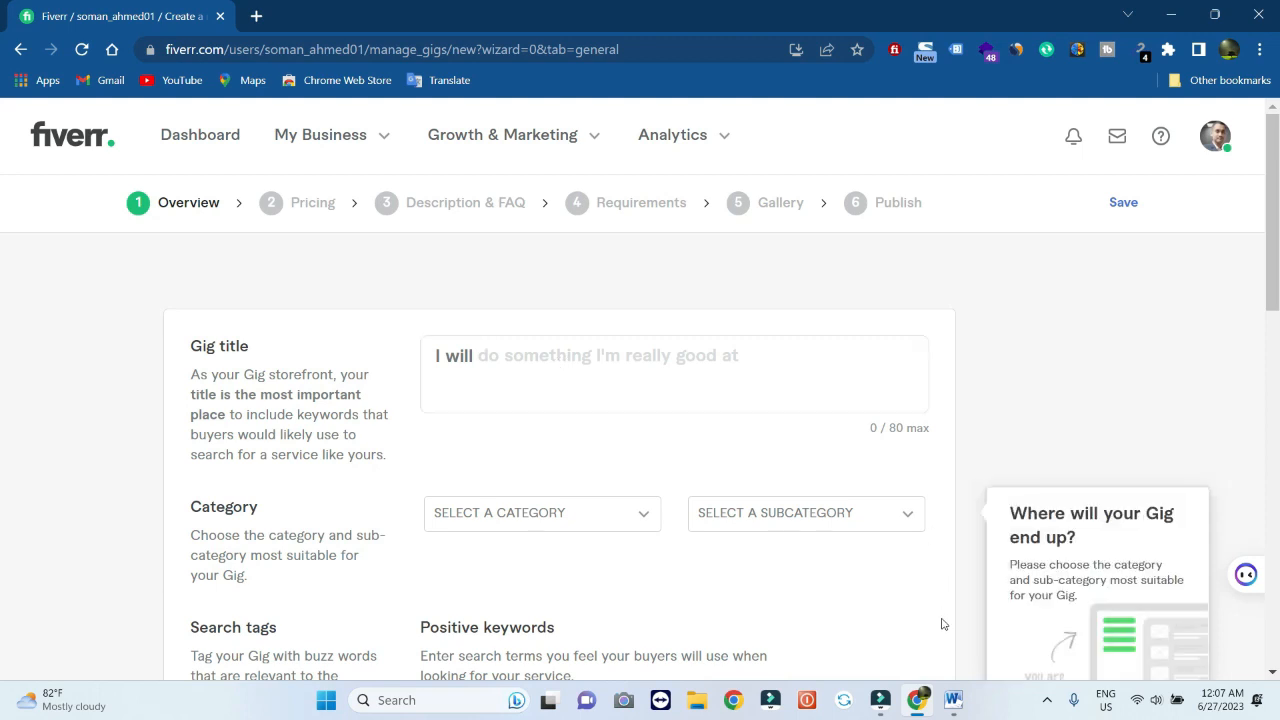
{"action": "left_click", "coordinate": [953, 700]}
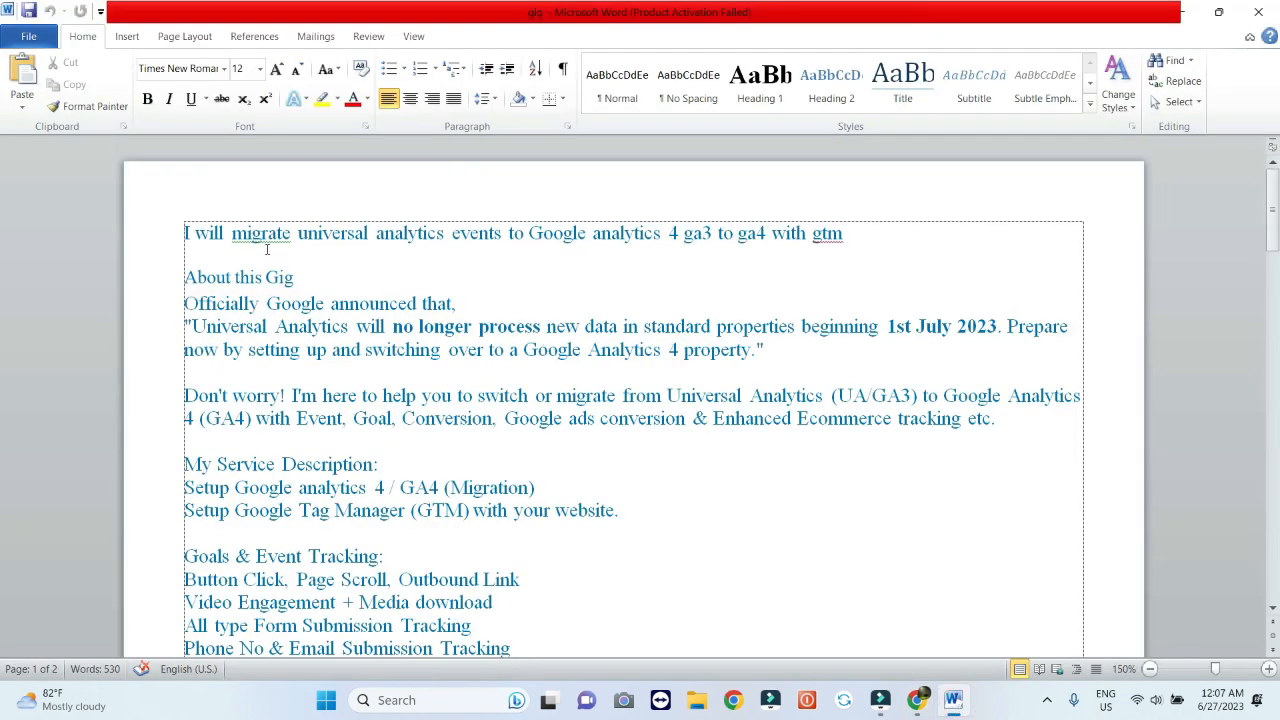
{"action": "left_click_drag", "start_coordinate": [232, 233], "coordinate": [843, 236]}
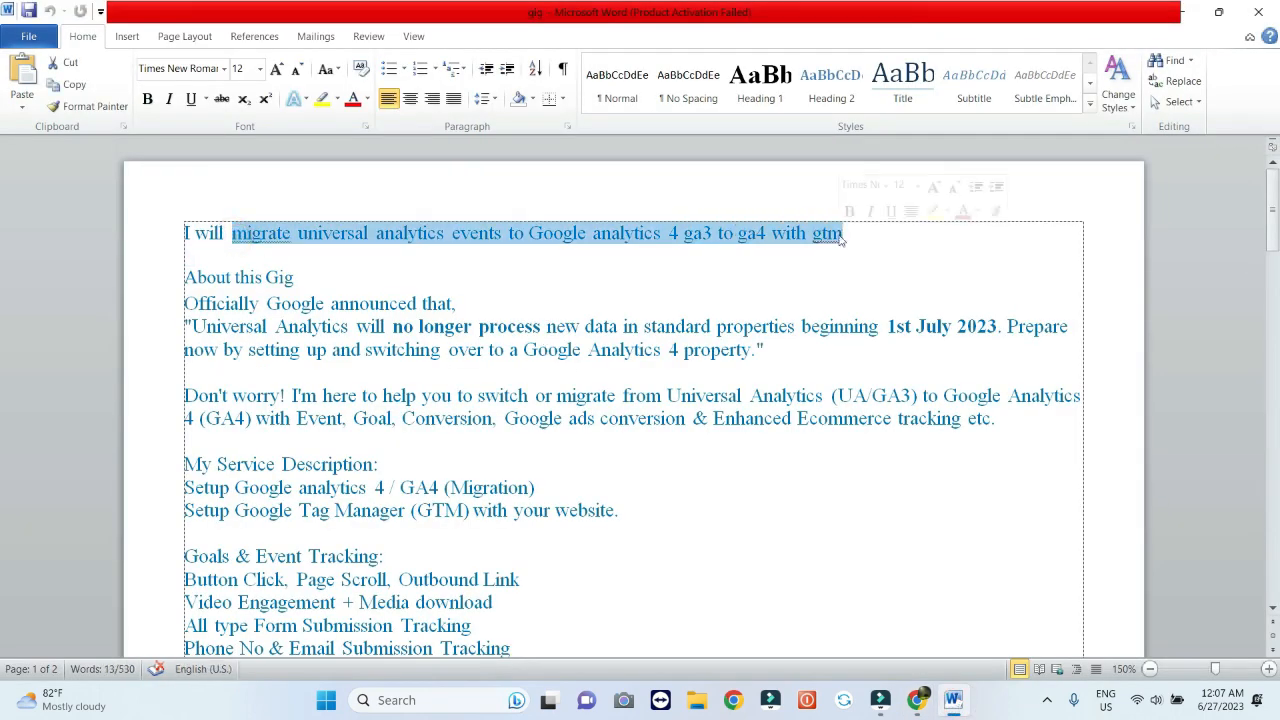
{"action": "key", "text": "ctrl+c"}
{"action": "left_click", "coordinate": [917, 700]}
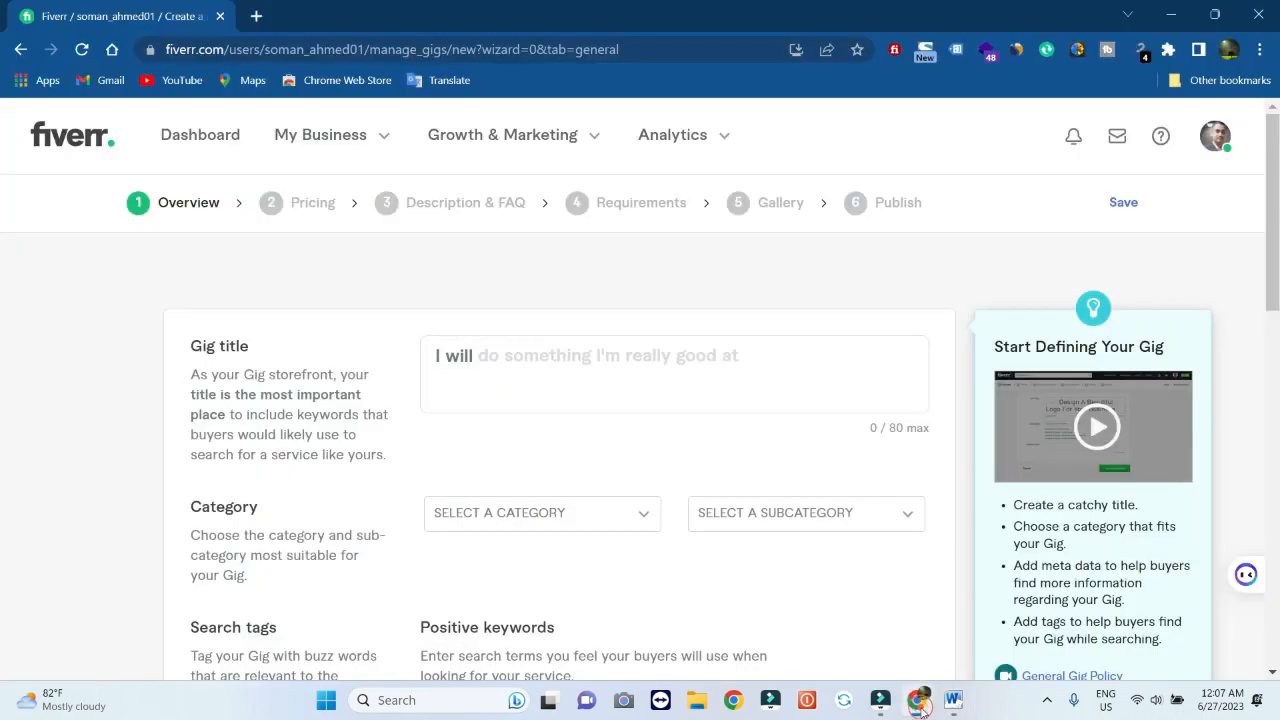
{"action": "left_click", "coordinate": [631, 357]}
{"action": "key", "text": "ctrl+v"}
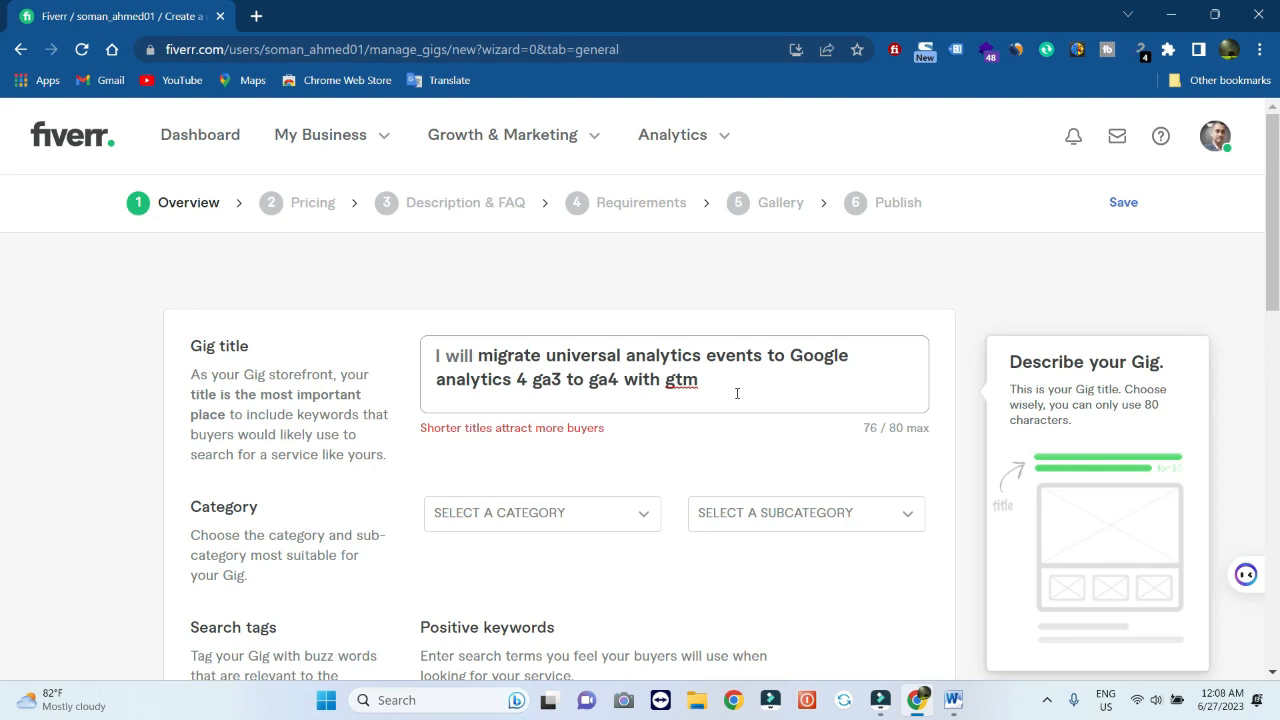
Set the gig category to Digital Marketing
{"action": "scroll", "coordinate": [737, 393], "scroll_direction": "down", "scroll_amount": 1}
{"action": "scroll", "coordinate": [737, 395], "scroll_direction": "down", "scroll_amount": 1}
{"action": "left_click", "coordinate": [600, 462]}
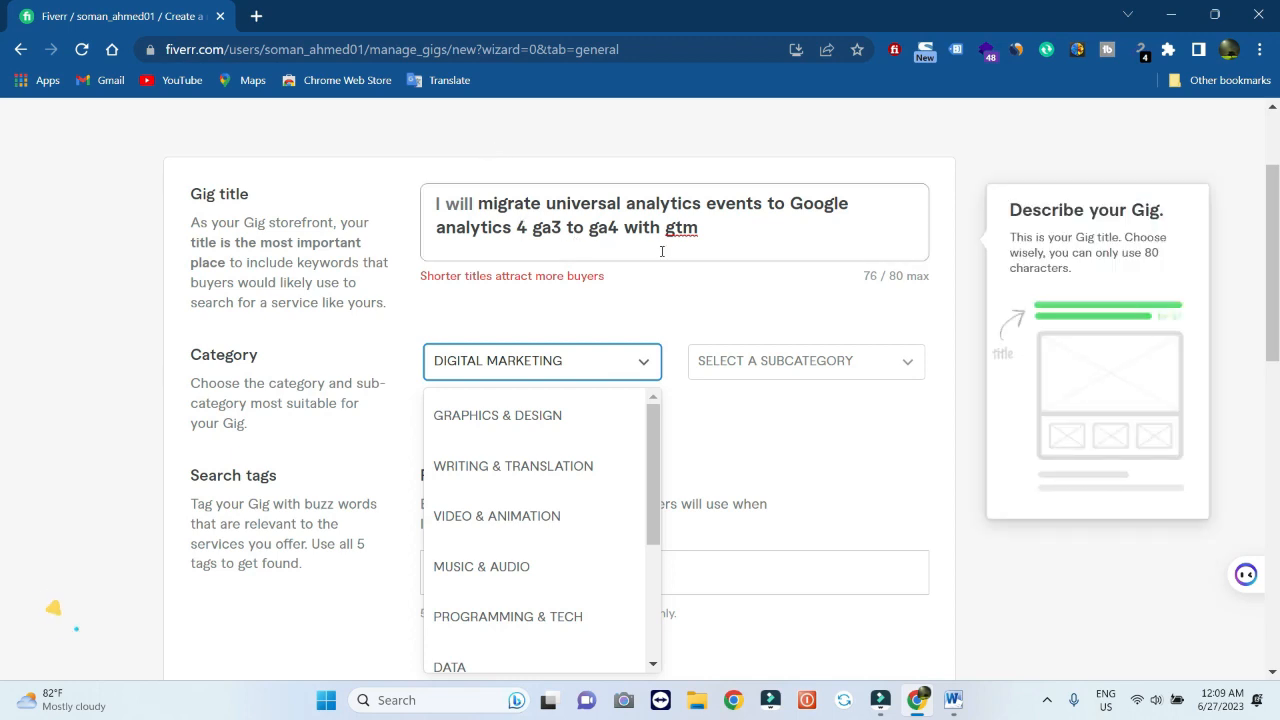
Set the gig subcategory to Web Analytics and the service type to Setup
{"action": "left_click", "coordinate": [610, 370]}
{"action": "left_click", "coordinate": [610, 368]}
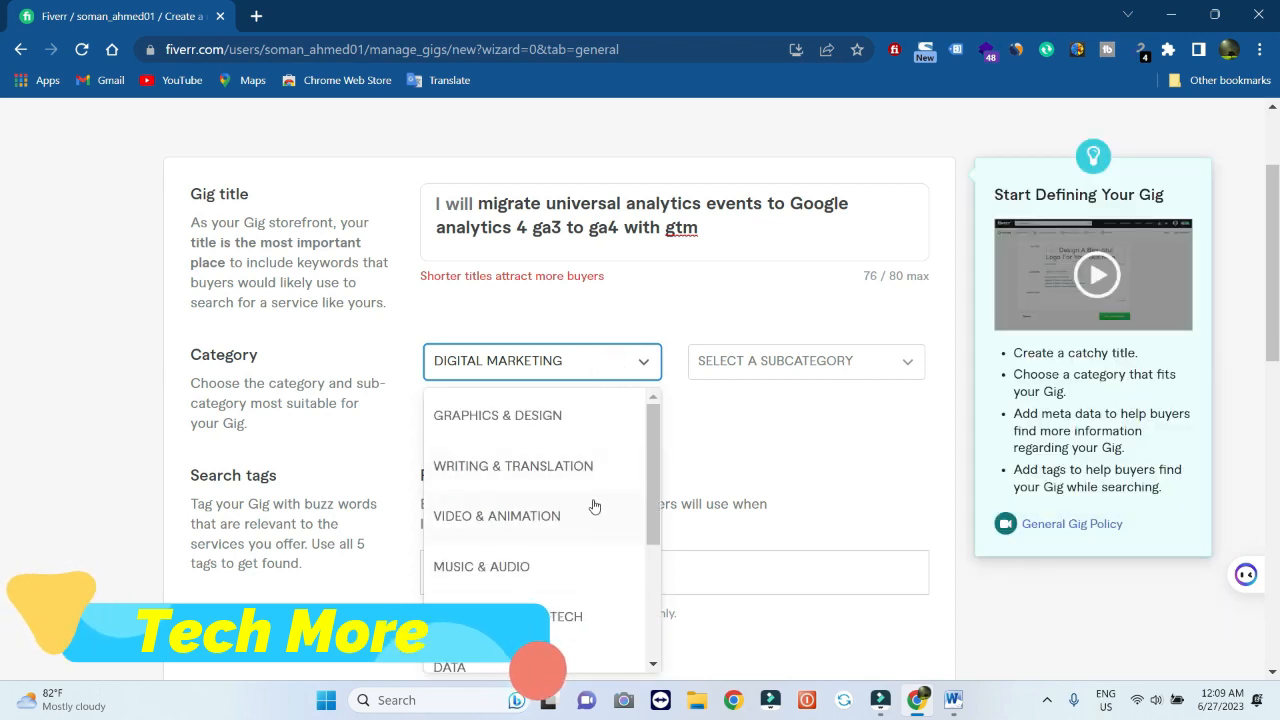
{"action": "left_click", "coordinate": [771, 366]}
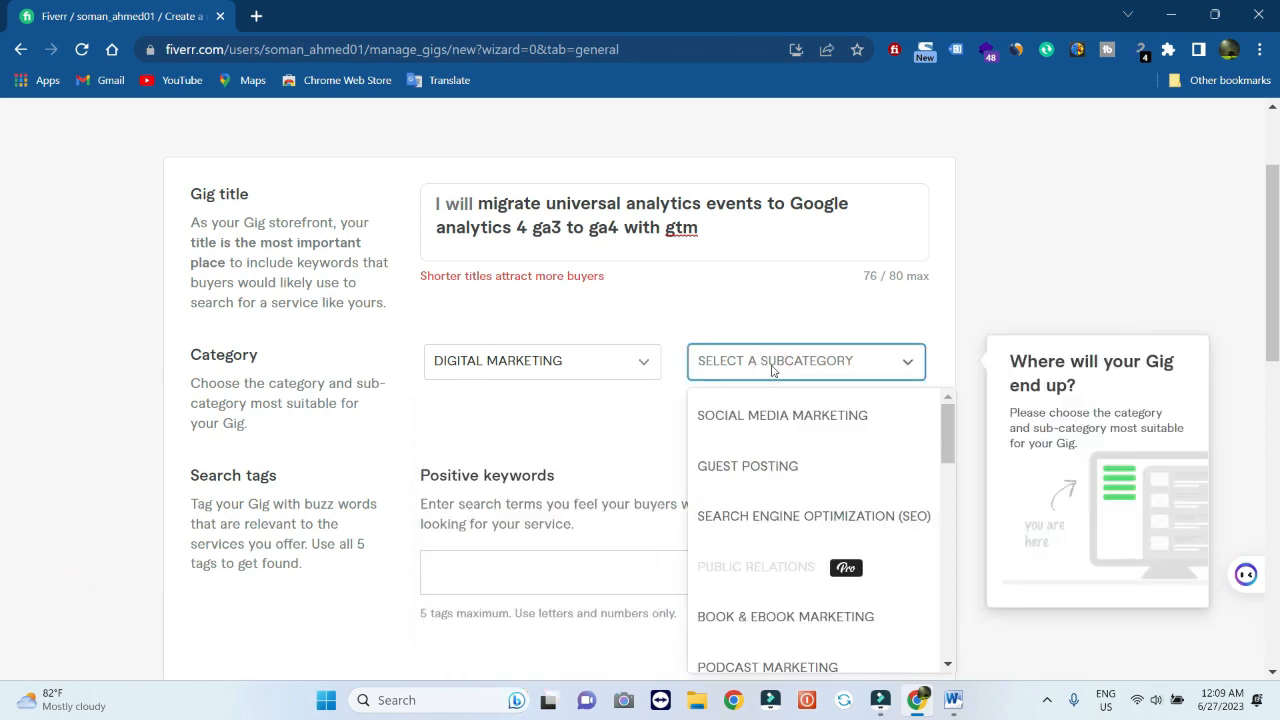
{"action": "scroll", "coordinate": [777, 506], "scroll_direction": "down", "scroll_amount": 3}
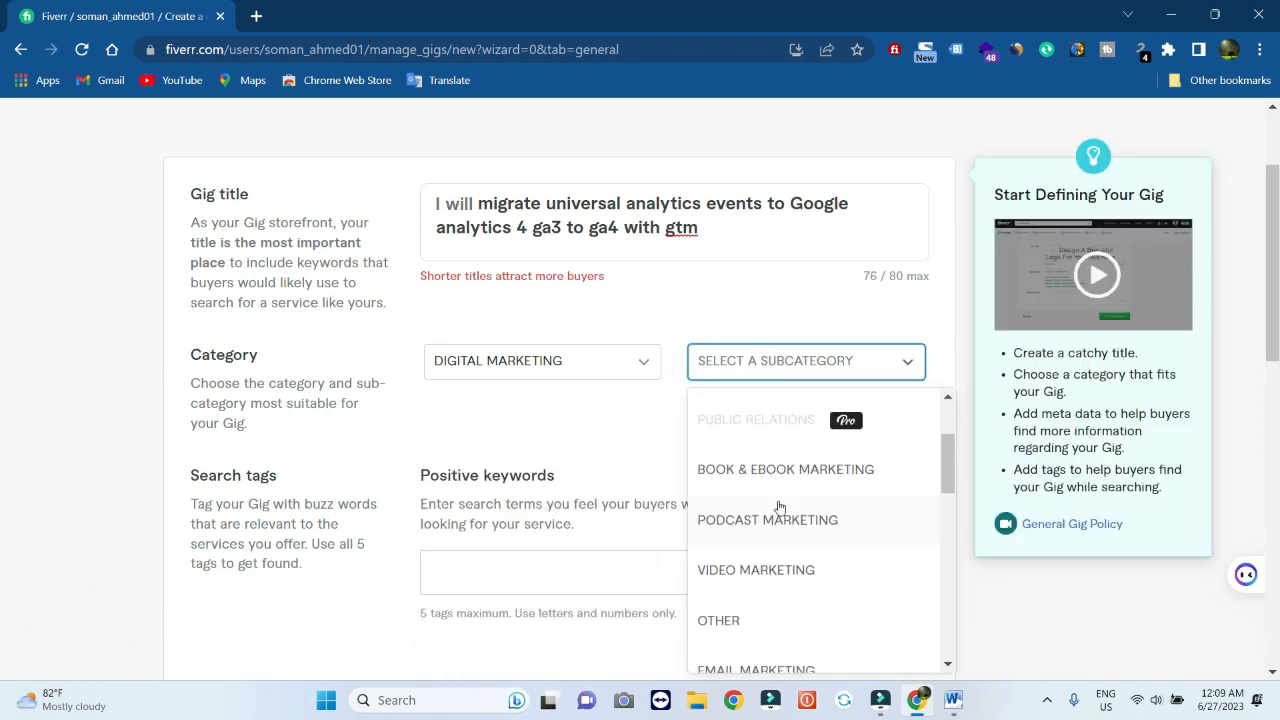
{"action": "scroll", "coordinate": [779, 507], "scroll_direction": "down", "scroll_amount": 5}
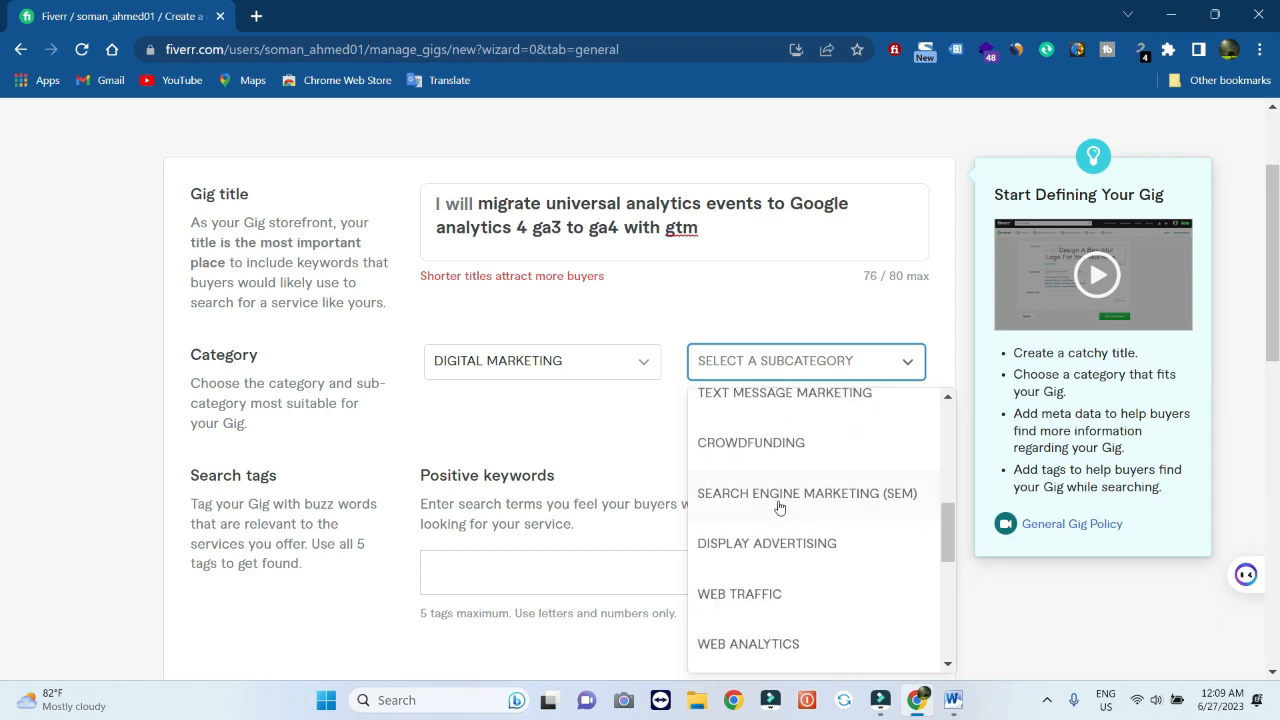
{"action": "scroll", "coordinate": [779, 507], "scroll_direction": "down", "scroll_amount": 1}
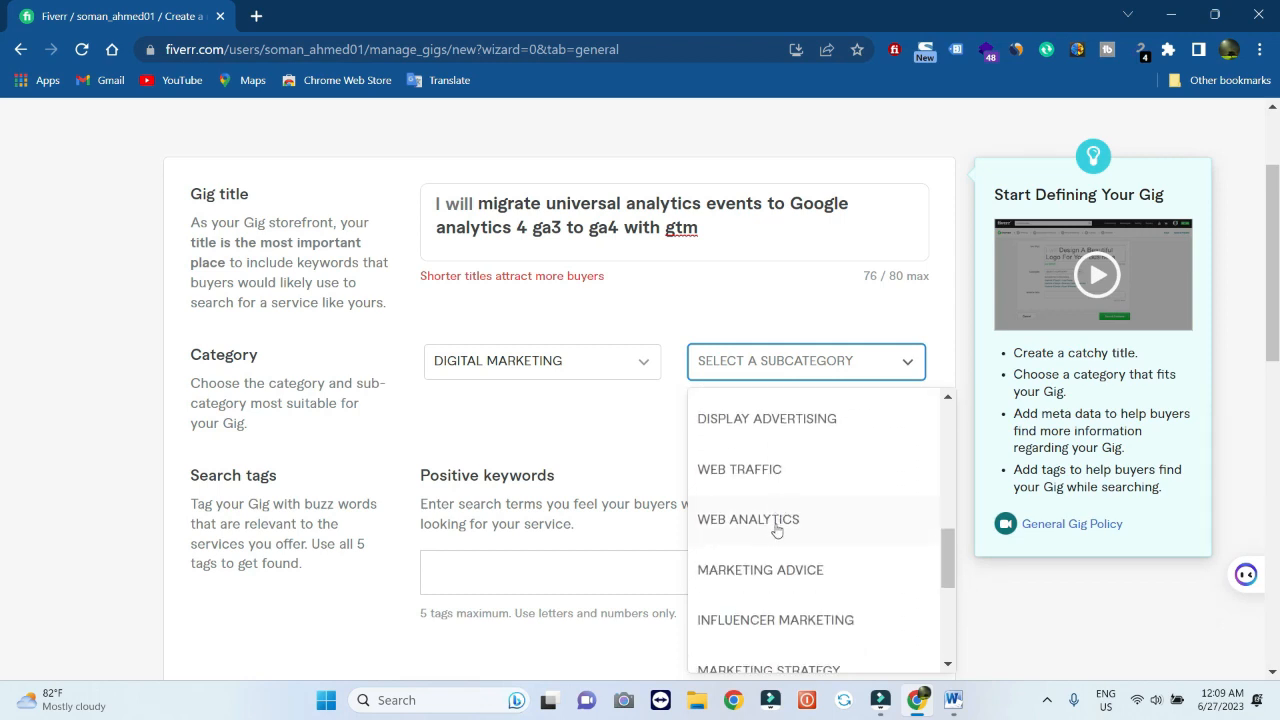
{"action": "left_click", "coordinate": [776, 528]}
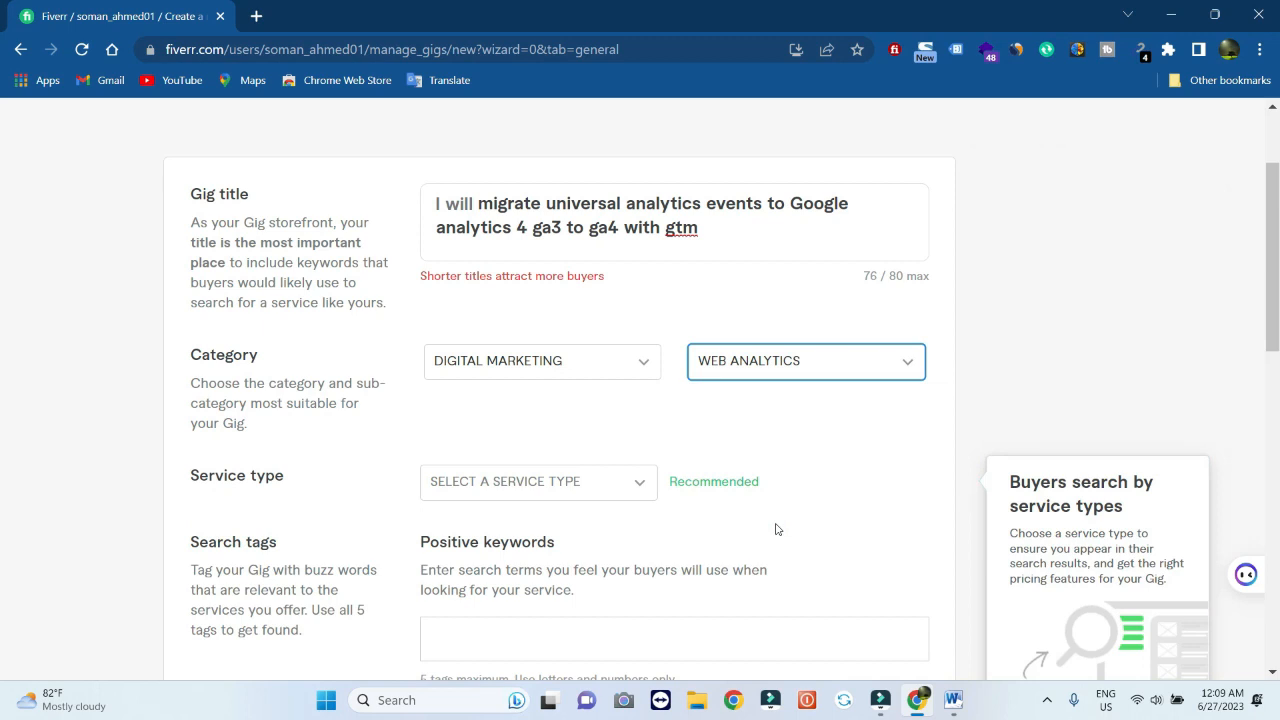
{"action": "left_click", "coordinate": [538, 481]}
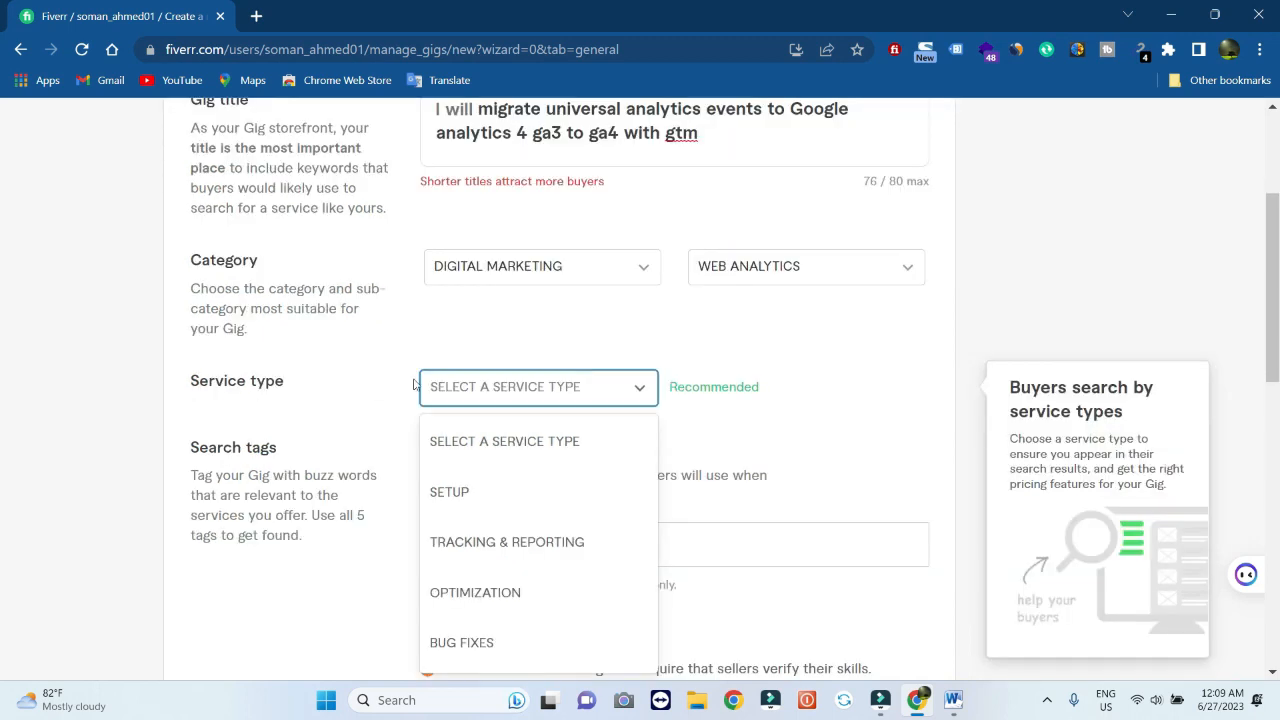
{"action": "left_click", "coordinate": [487, 497]}
{"action": "scroll", "coordinate": [297, 457], "scroll_direction": "down", "scroll_amount": 1}
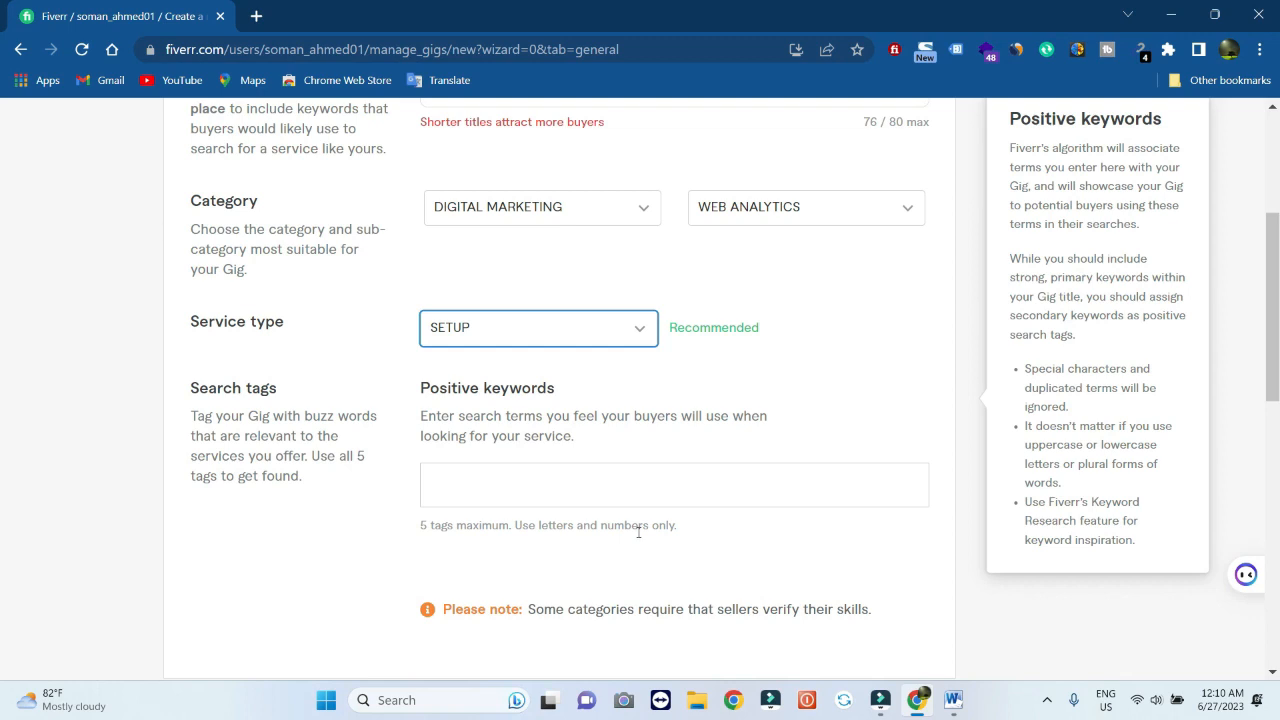
Check the four GA4 search tags against the Word draft, then save the overview
{"action": "left_click", "coordinate": [953, 700]}
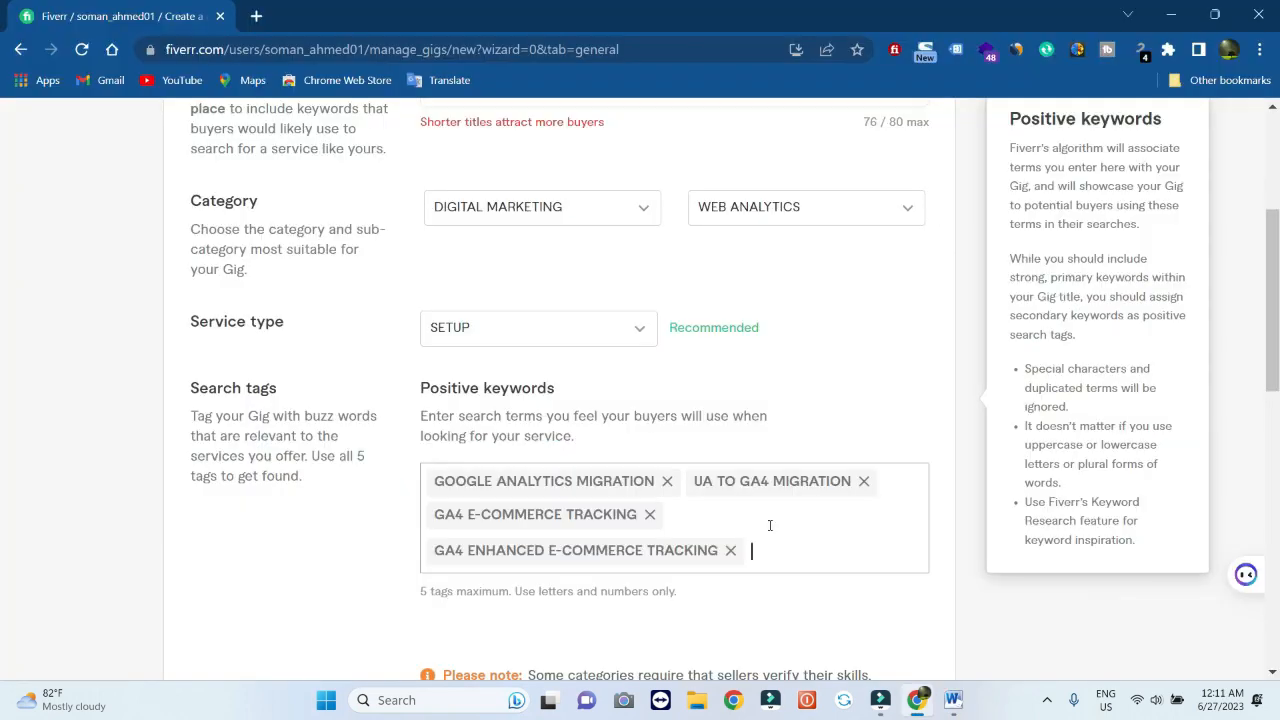
{"action": "scroll", "coordinate": [770, 525], "scroll_direction": "down", "scroll_amount": 2}
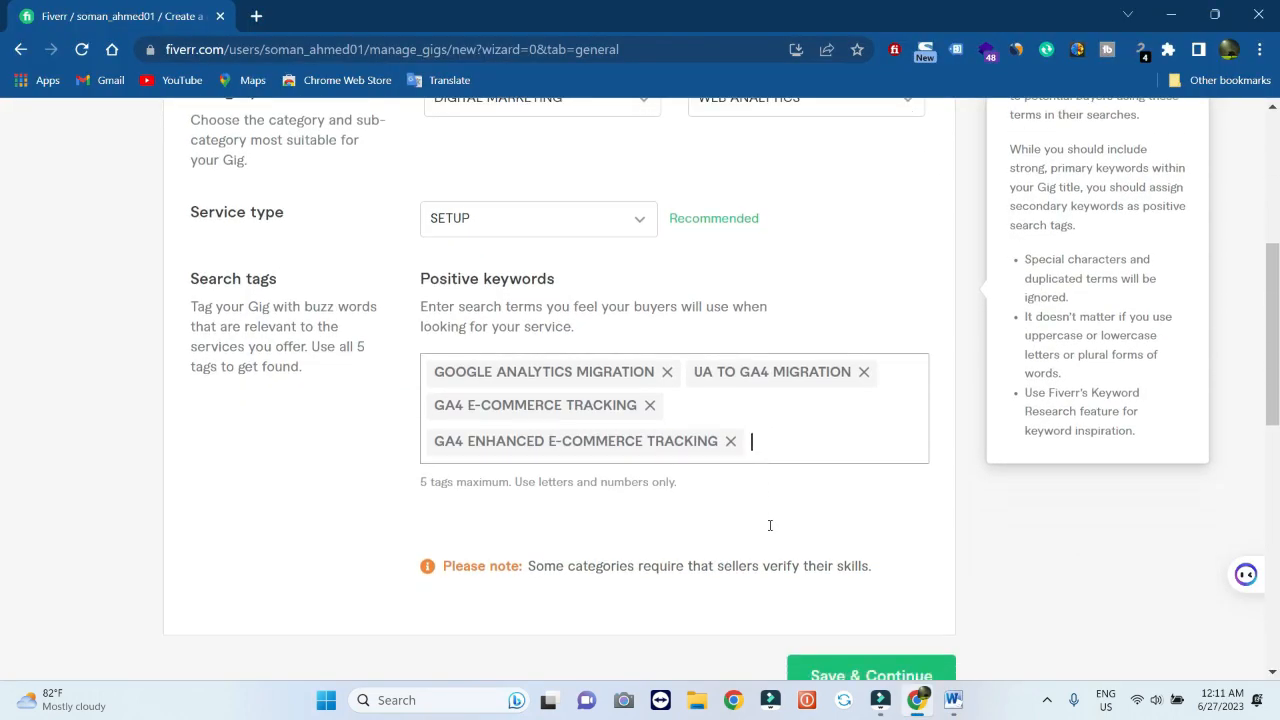
{"action": "scroll", "coordinate": [770, 530], "scroll_direction": "up", "scroll_amount": 3}
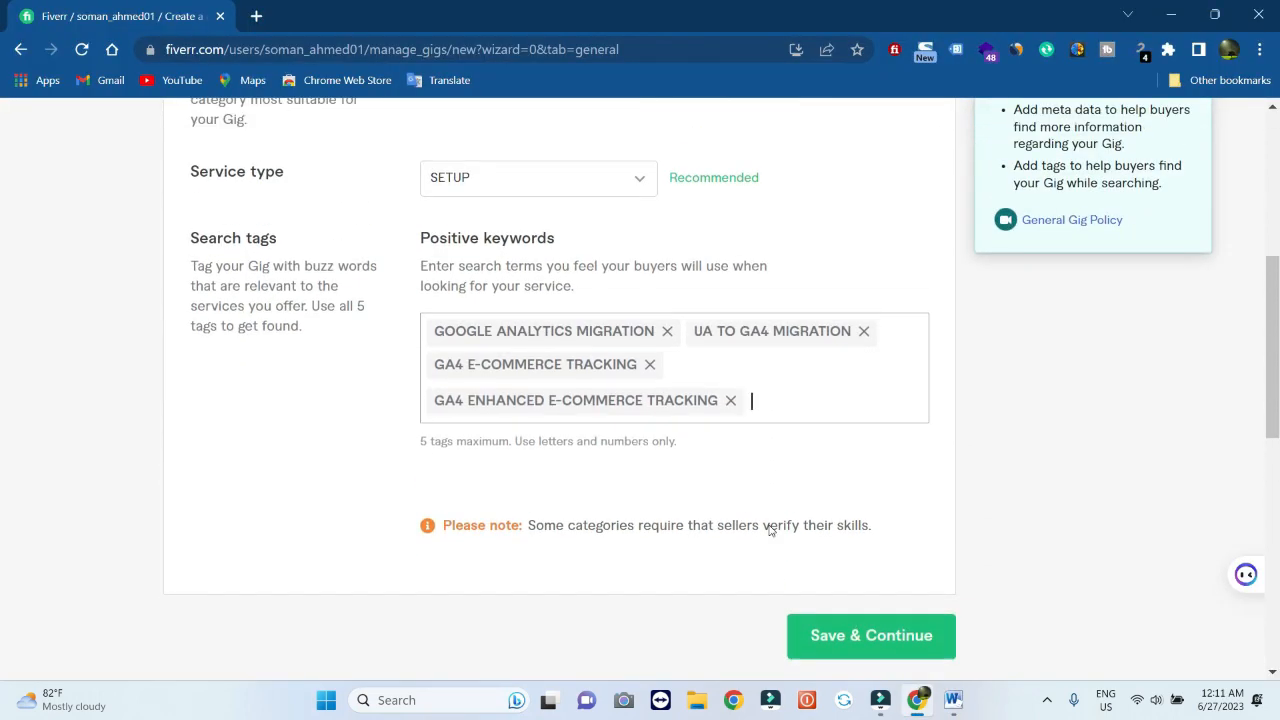
{"action": "scroll", "coordinate": [770, 530], "scroll_direction": "down", "scroll_amount": 4}
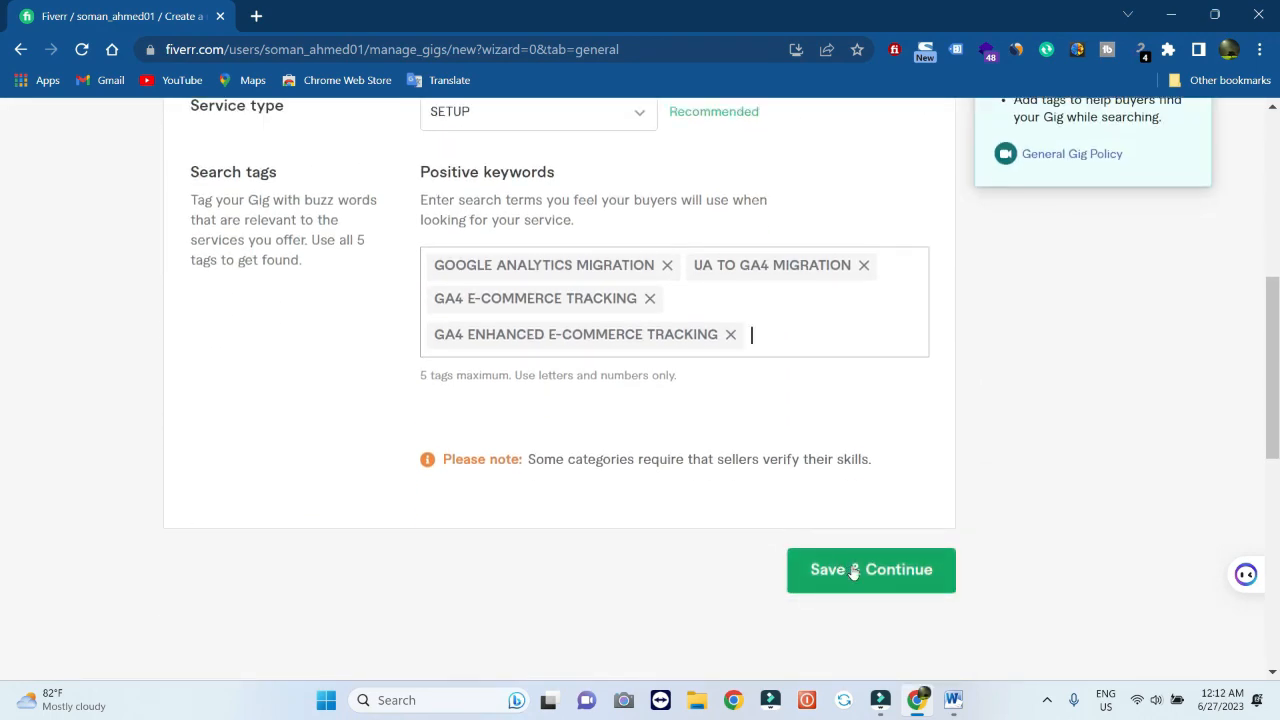
{"action": "left_click", "coordinate": [853, 571]}
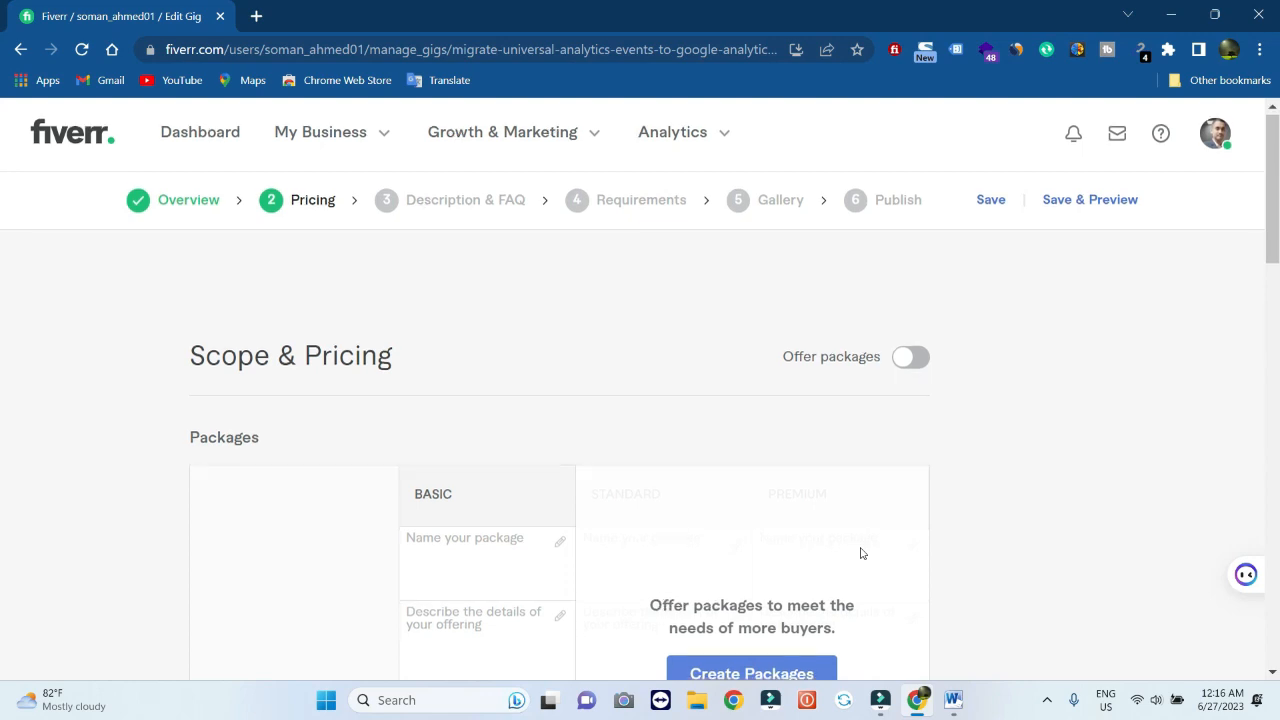
Turn on Offer packages to enable Basic, Standard and Premium tiers
{"action": "scroll", "coordinate": [860, 553], "scroll_direction": "down", "scroll_amount": 5}
{"action": "scroll", "coordinate": [860, 553], "scroll_direction": "down", "scroll_amount": 4}
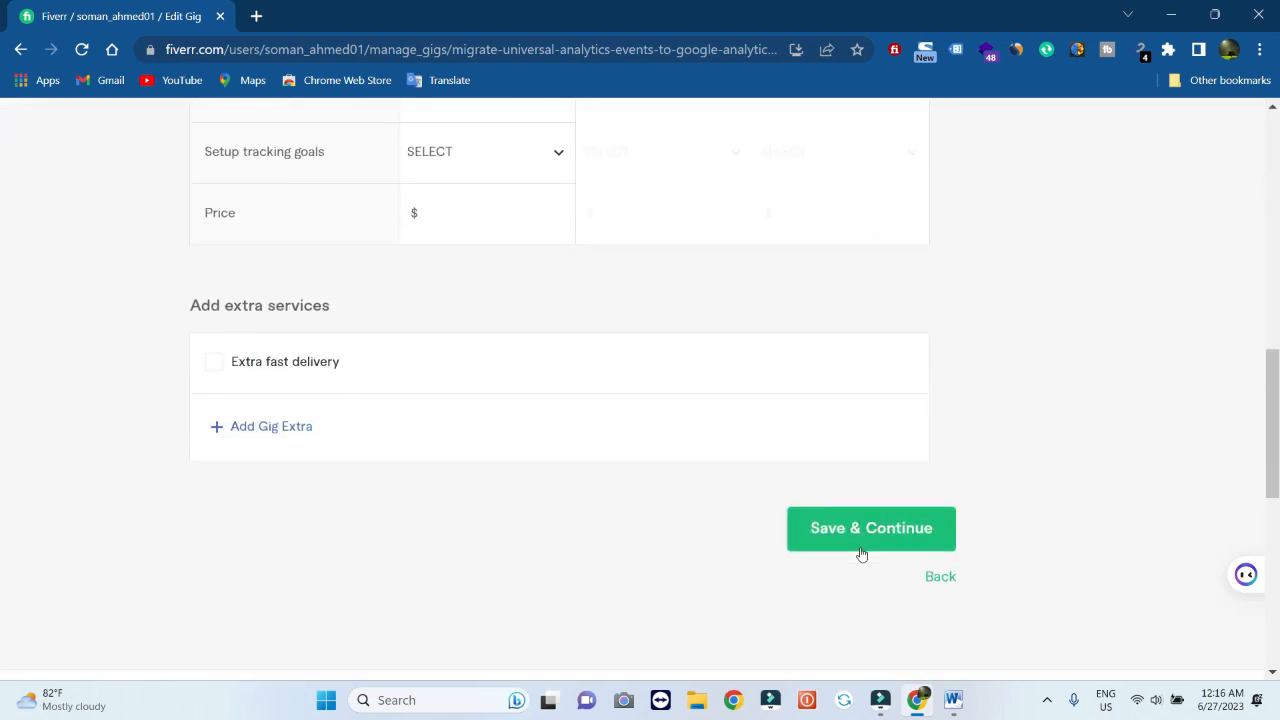
{"action": "scroll", "coordinate": [860, 553], "scroll_direction": "up", "scroll_amount": 9}
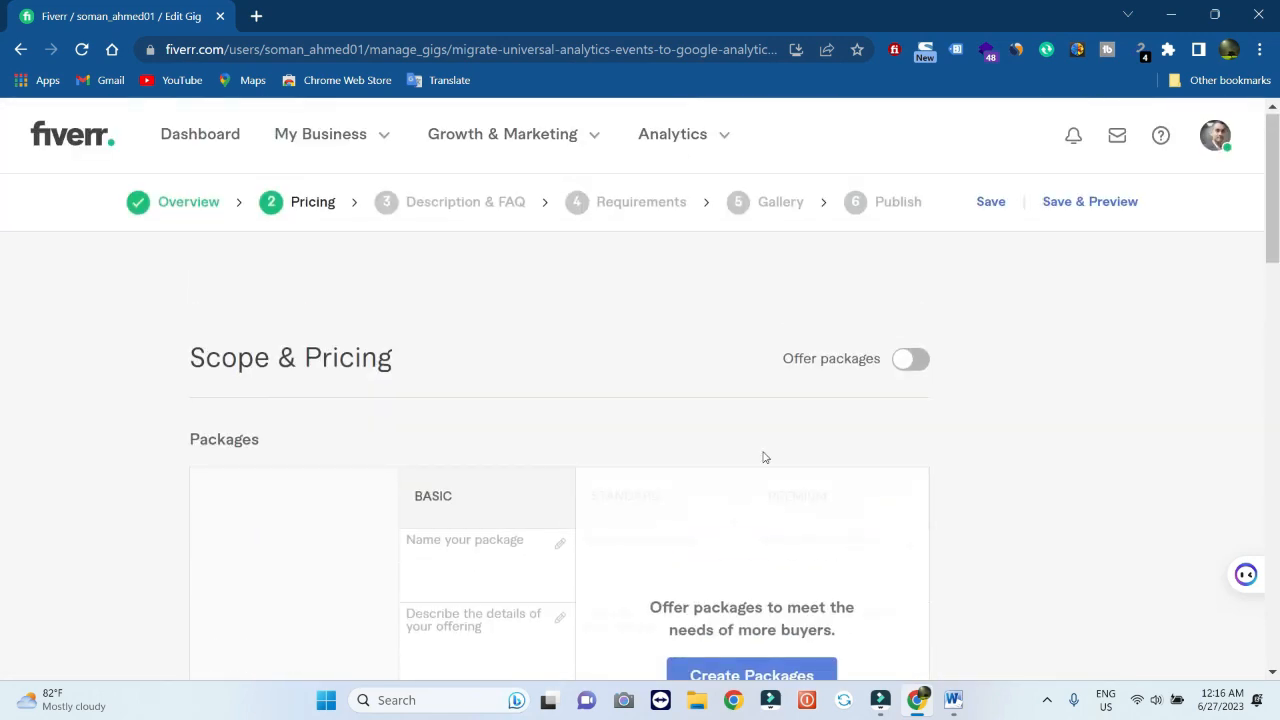
{"action": "left_click", "coordinate": [911, 360]}
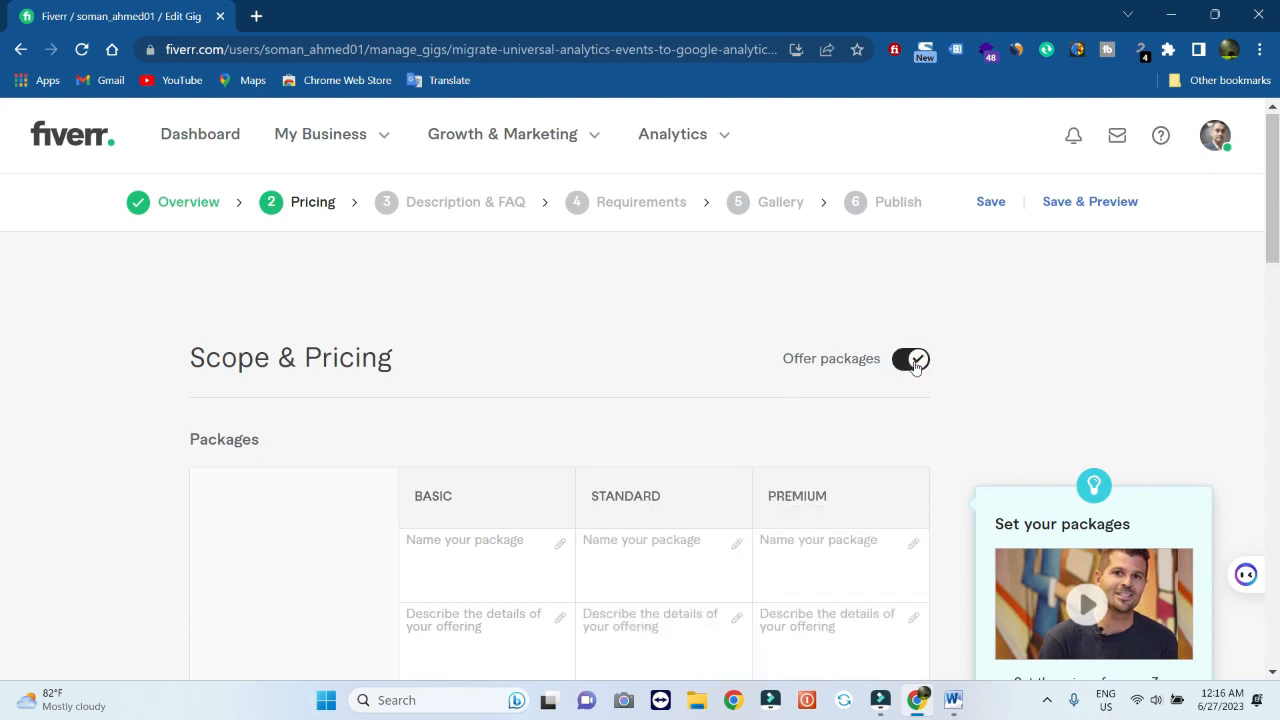
{"action": "scroll", "coordinate": [915, 368], "scroll_direction": "down", "scroll_amount": 1}
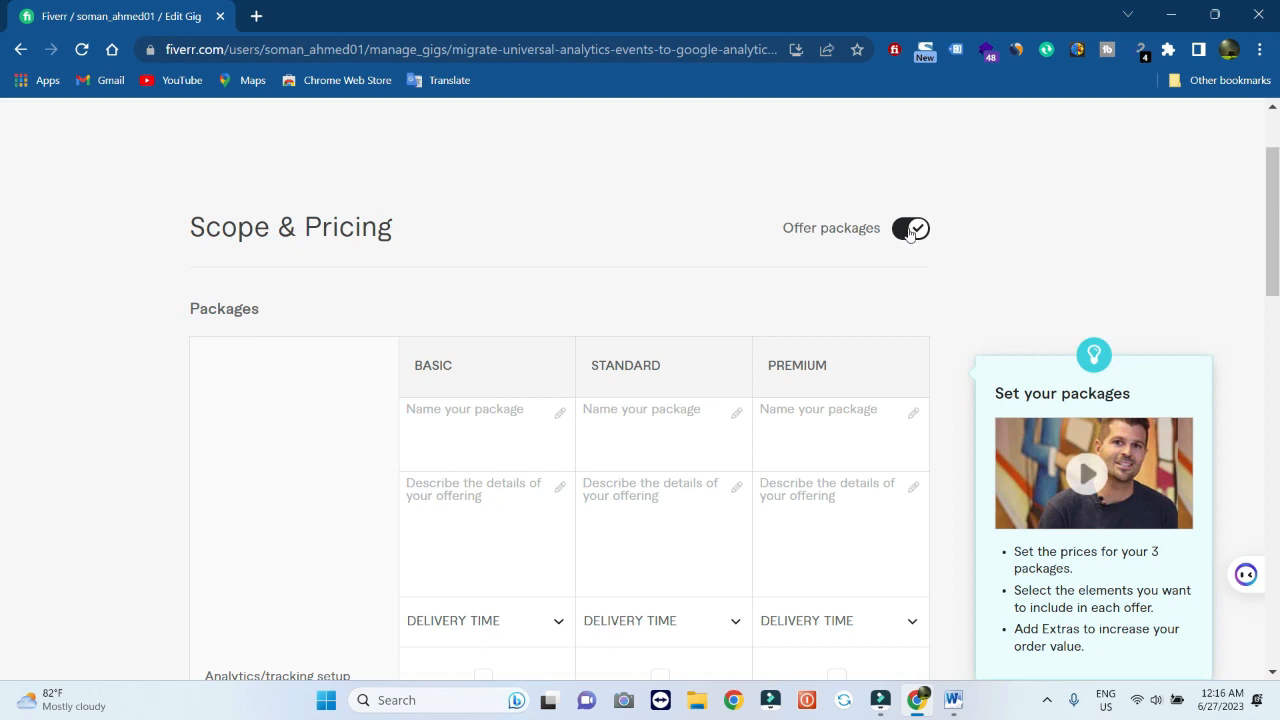
{"action": "scroll", "coordinate": [583, 374], "scroll_direction": "down", "scroll_amount": 1}
{"action": "scroll", "coordinate": [582, 372], "scroll_direction": "down", "scroll_amount": 1}
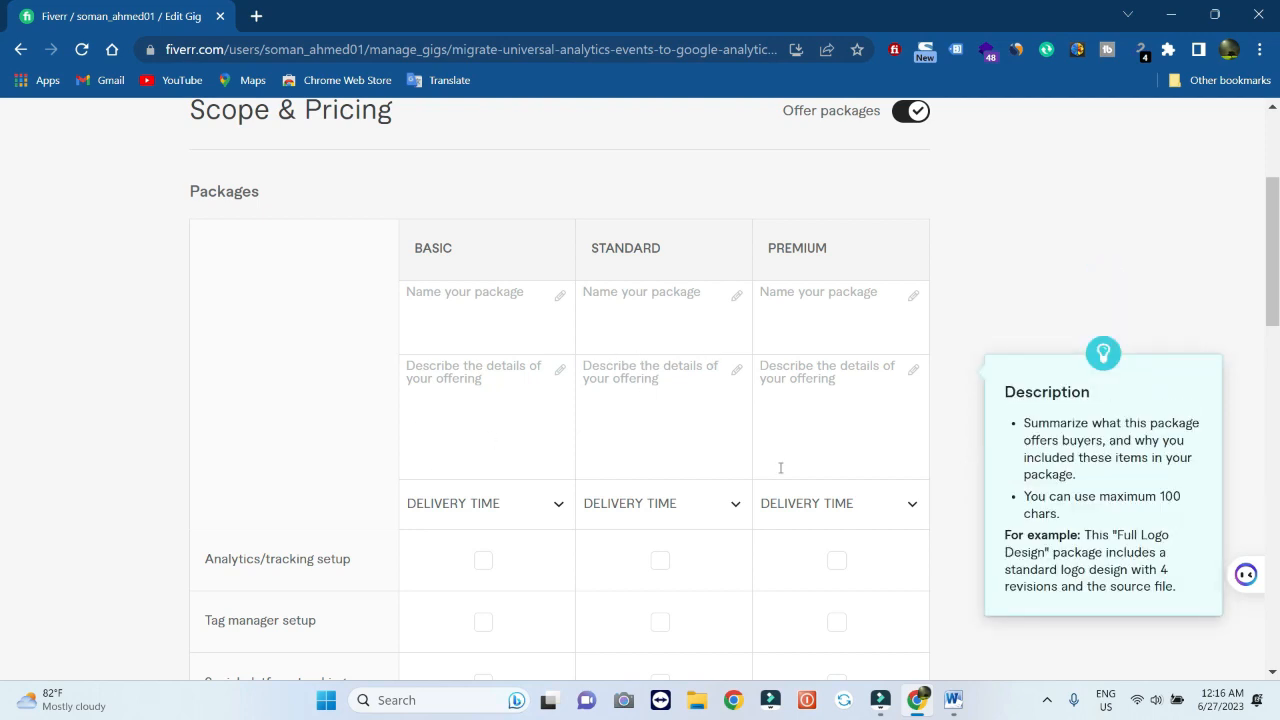
Fill the Basic package with name 'Starter Pack $10' and its GA4 migration description from Word
{"action": "left_click", "coordinate": [952, 700]}
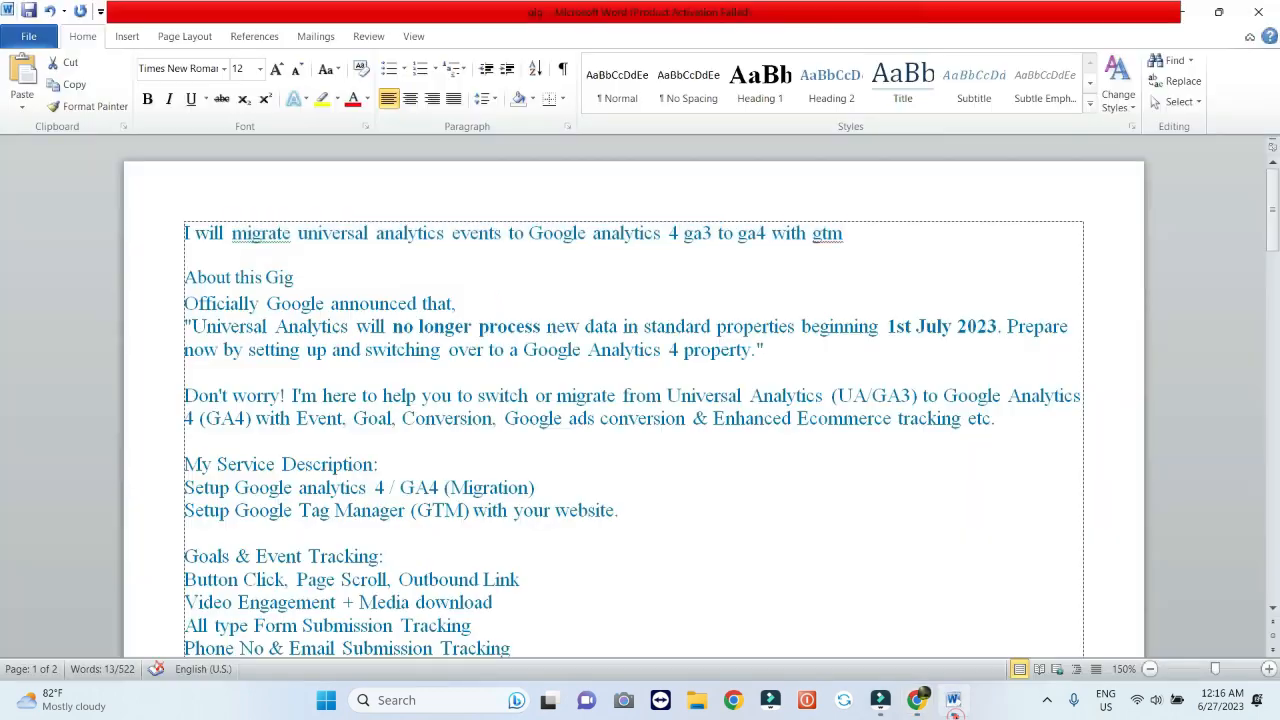
{"action": "scroll", "coordinate": [737, 451], "scroll_direction": "down", "scroll_amount": 20}
{"action": "left_click_drag", "start_coordinate": [244, 282], "coordinate": [417, 349]}
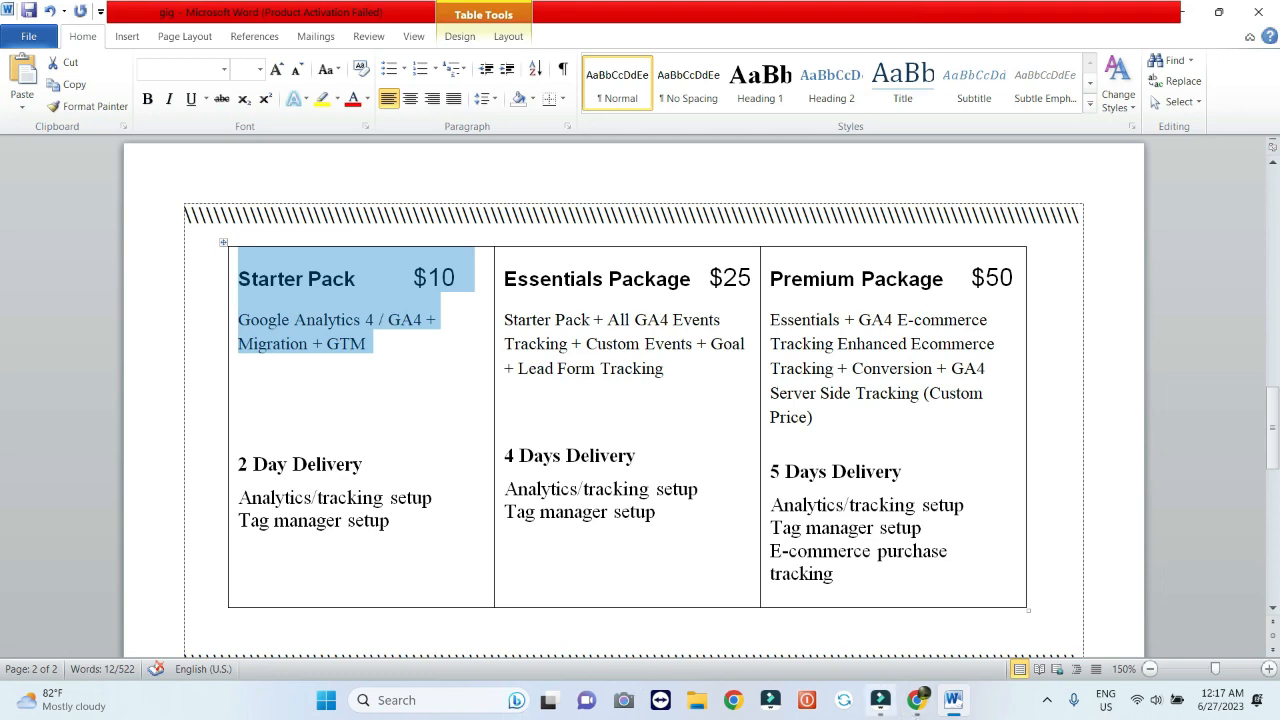
{"action": "left_click", "coordinate": [917, 700]}
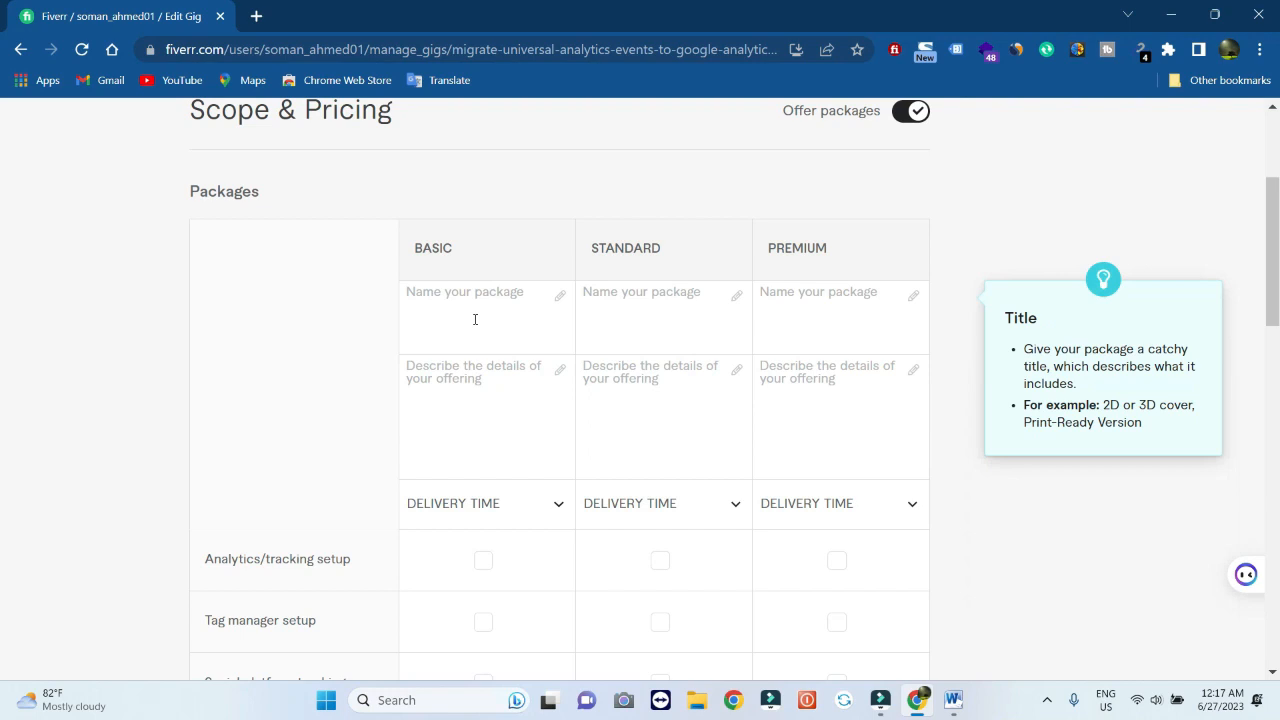
{"action": "left_click", "coordinate": [487, 377]}
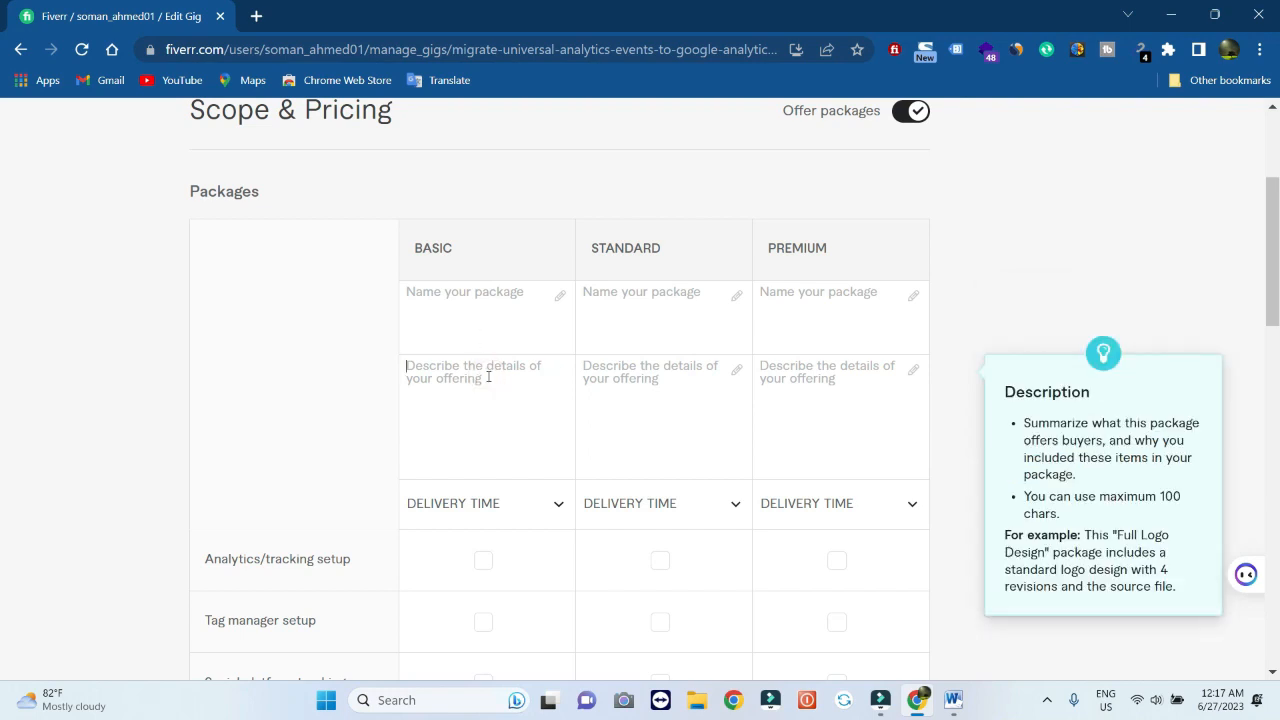
{"action": "type", "text": "Starter Pack - $10 Google Analytics 4 / GA4 + Migration + GTM"}
{"action": "left_click_drag", "start_coordinate": [524, 367], "coordinate": [403, 368]}
{"action": "key", "text": "ctrl+x"}
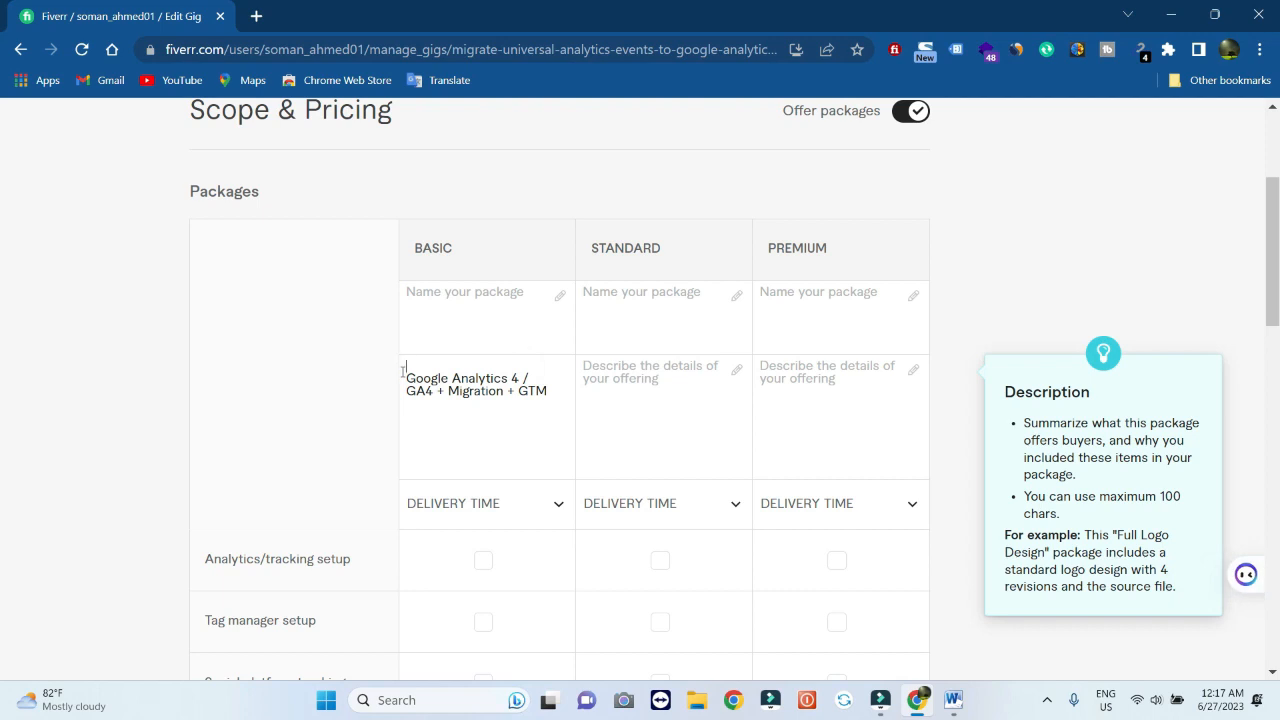
{"action": "key", "text": "Delete"}
{"action": "left_click", "coordinate": [424, 315]}
{"action": "key", "text": "ctrl+v"}
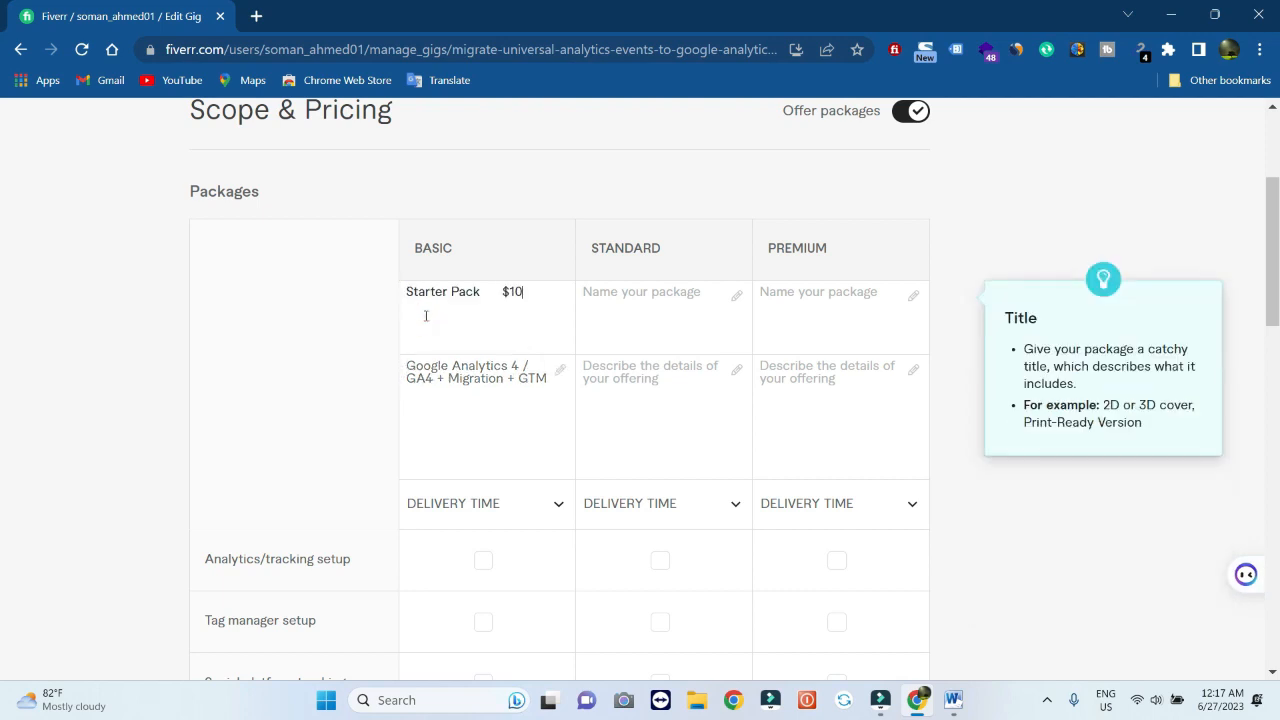
Give the Basic package 2-day delivery, tracking and tag manager setup, and a $10 price
{"action": "left_click", "coordinate": [559, 507]}
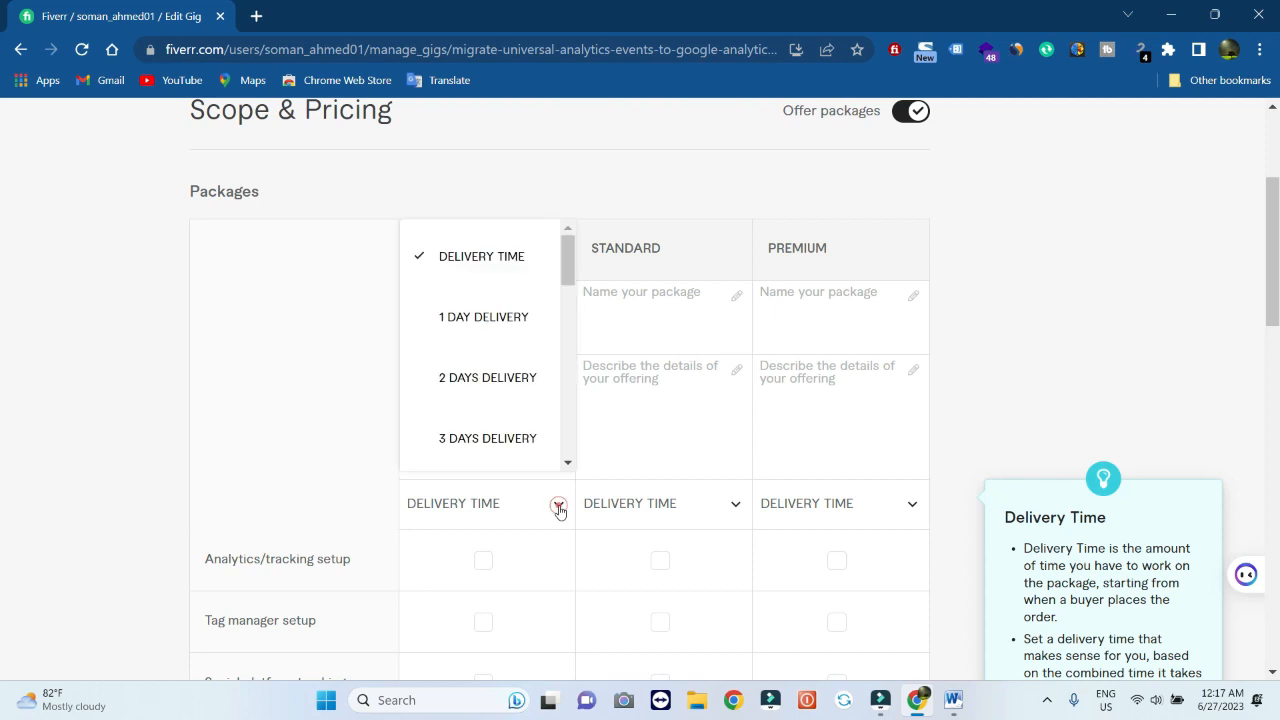
{"action": "left_click", "coordinate": [490, 386]}
{"action": "scroll", "coordinate": [490, 386], "scroll_direction": "down", "scroll_amount": 3}
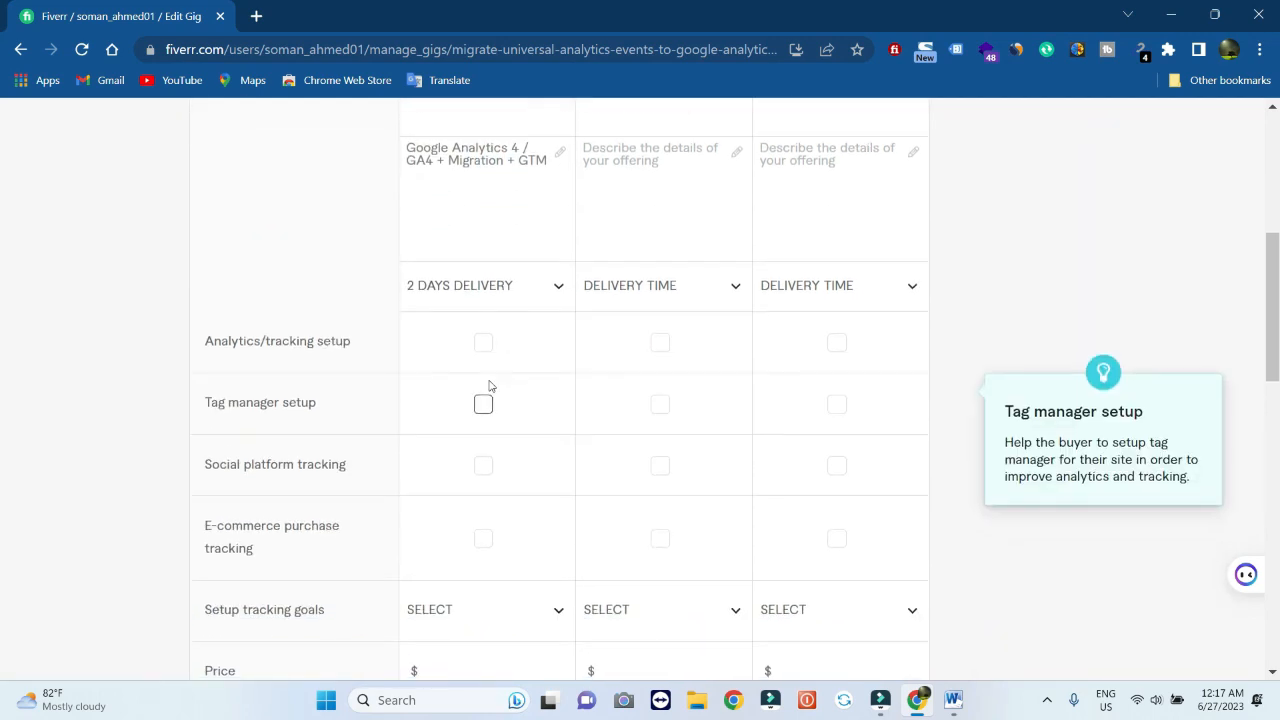
{"action": "left_click", "coordinate": [952, 700]}
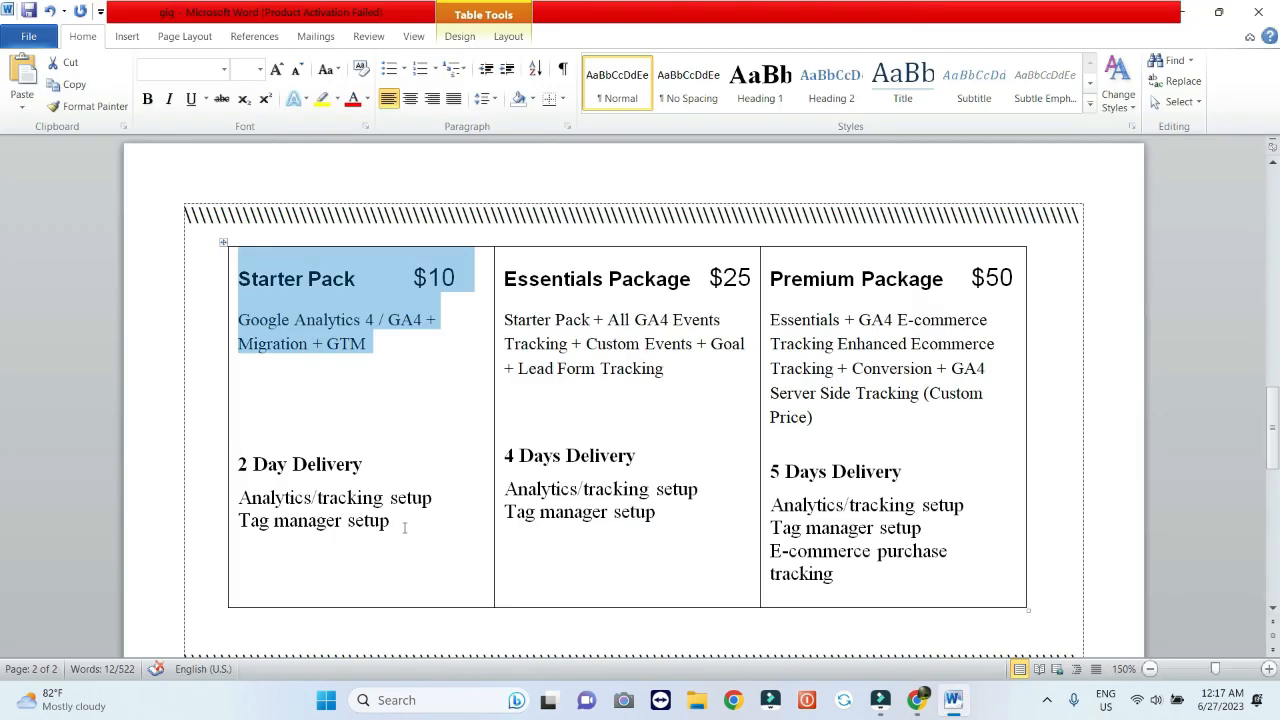
{"action": "left_click", "coordinate": [912, 700]}
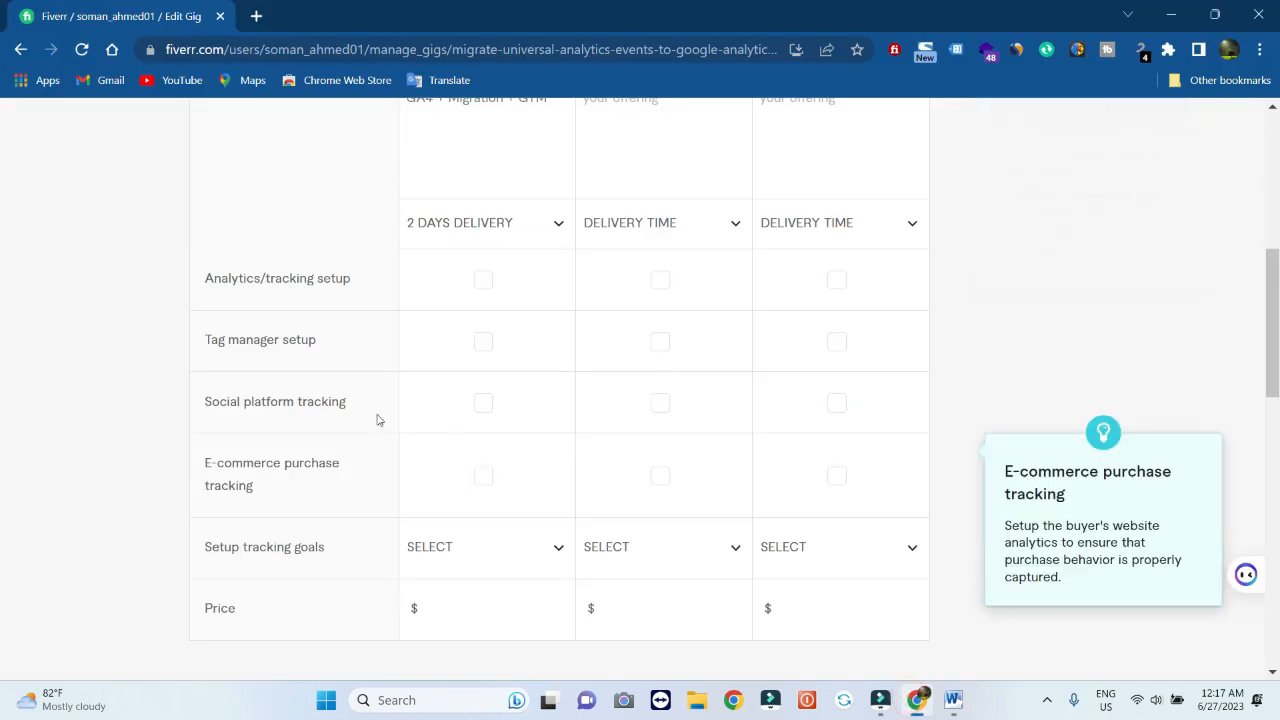
{"action": "left_click", "coordinate": [483, 284]}
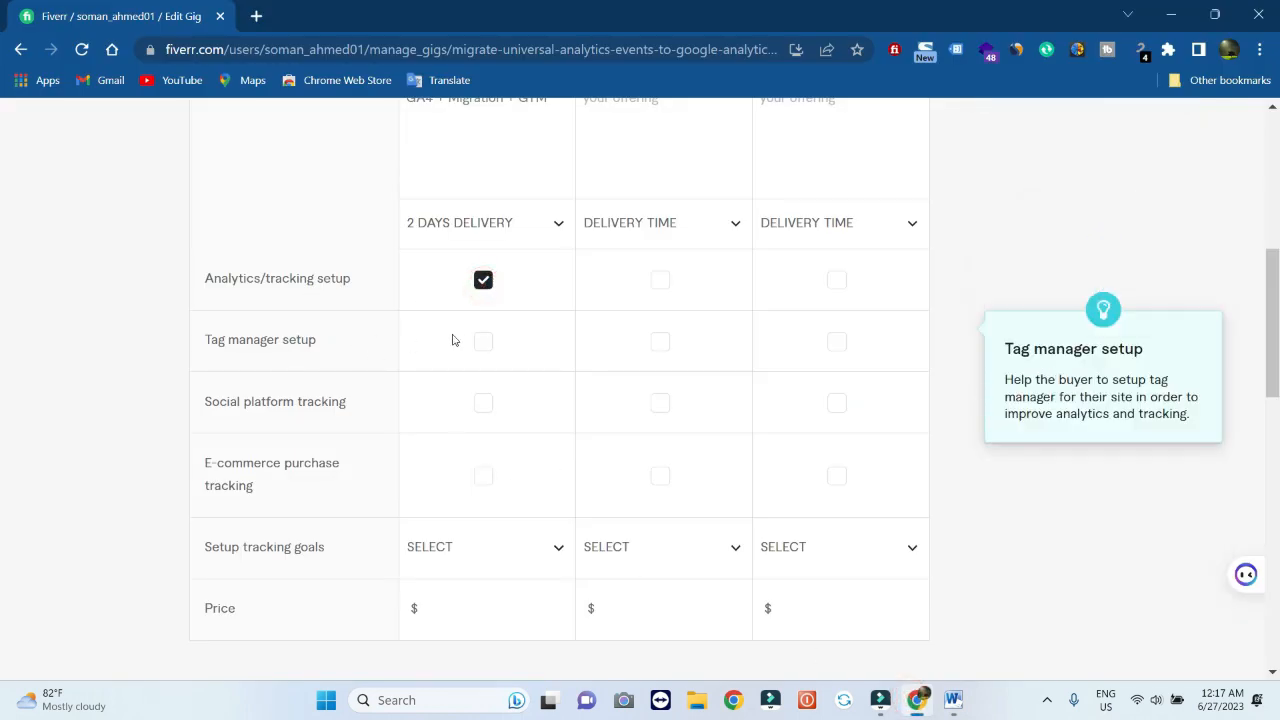
{"action": "left_click", "coordinate": [483, 344]}
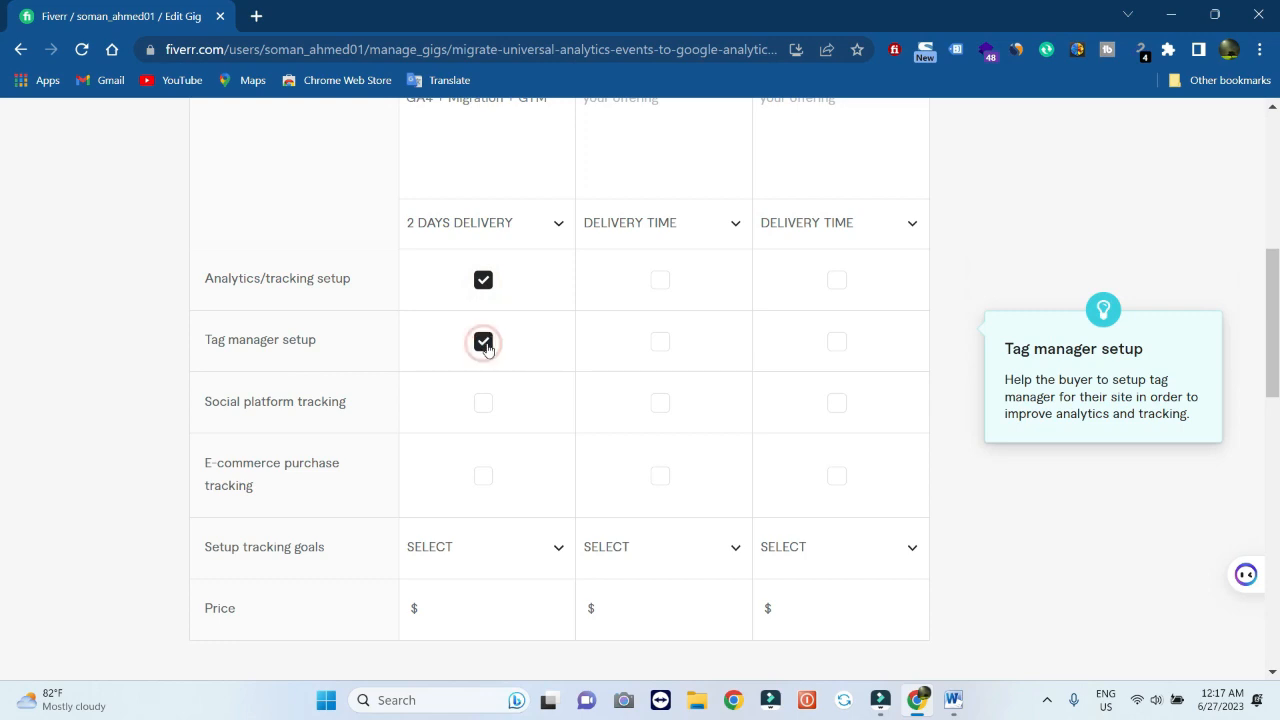
{"action": "scroll", "coordinate": [556, 457], "scroll_direction": "down", "scroll_amount": 1}
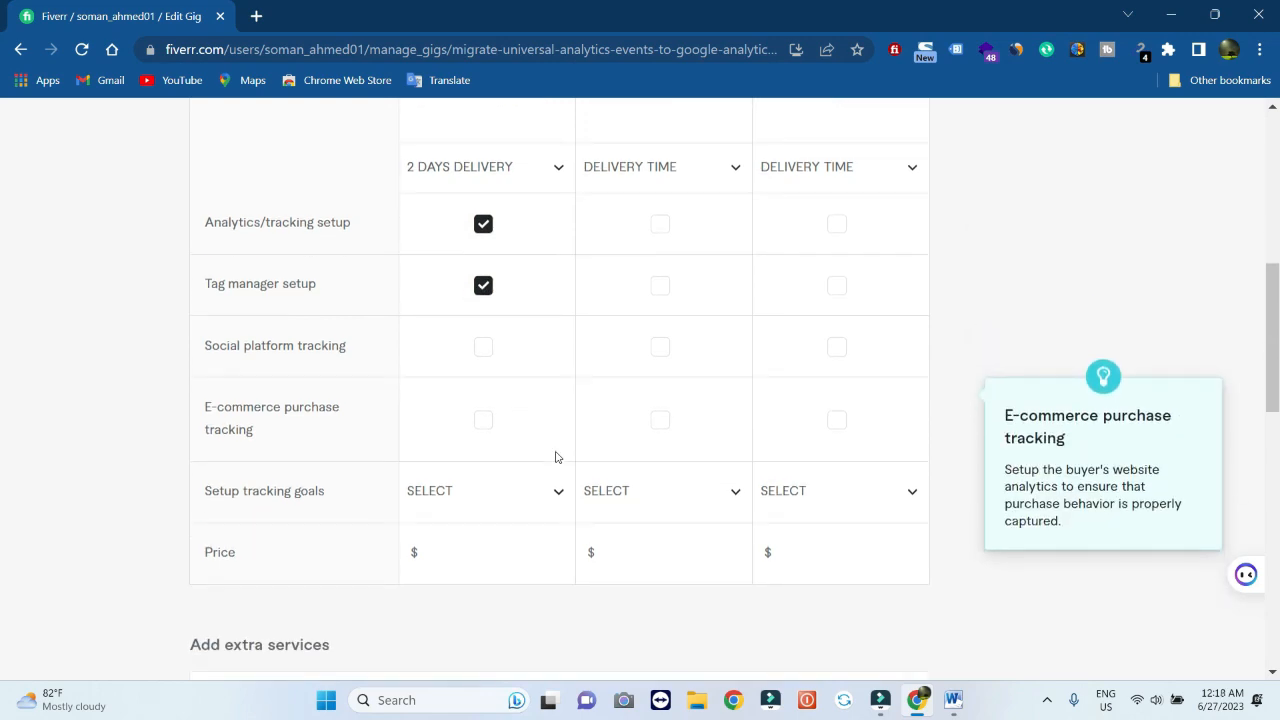
{"action": "left_click", "coordinate": [557, 548]}
{"action": "left_click", "coordinate": [557, 547]}
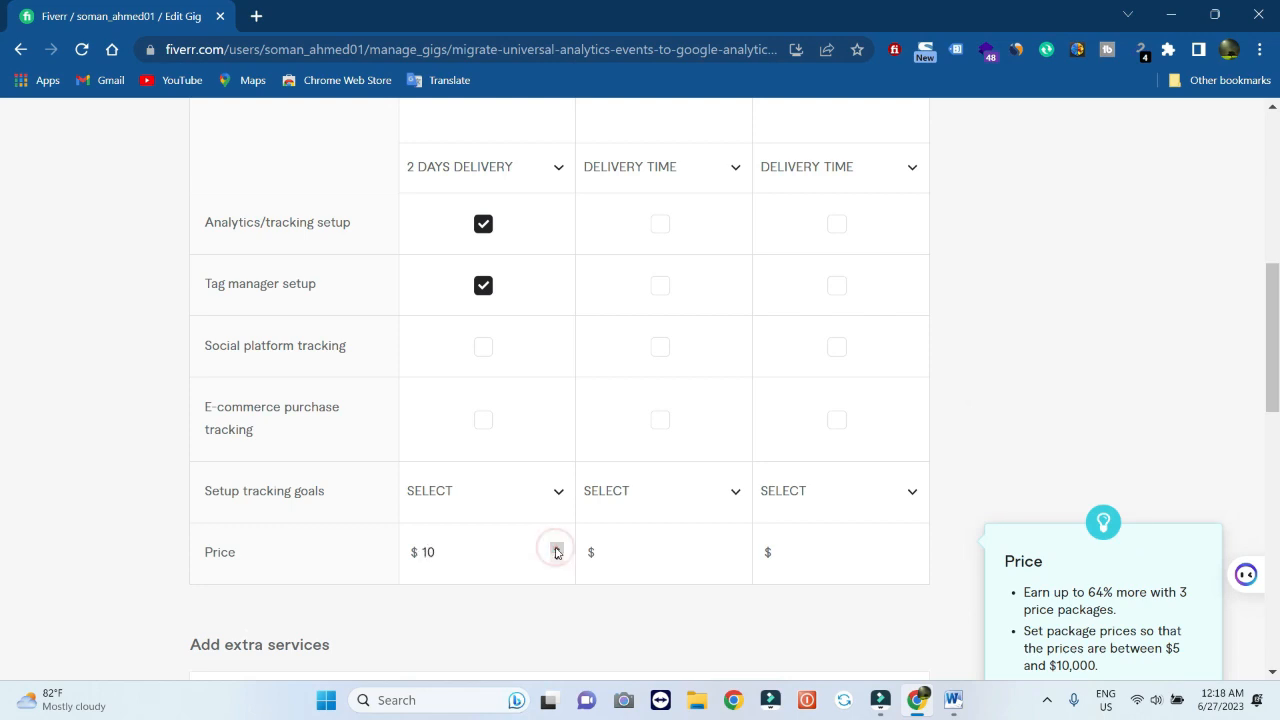
{"action": "scroll", "coordinate": [711, 414], "scroll_direction": "up", "scroll_amount": 4}
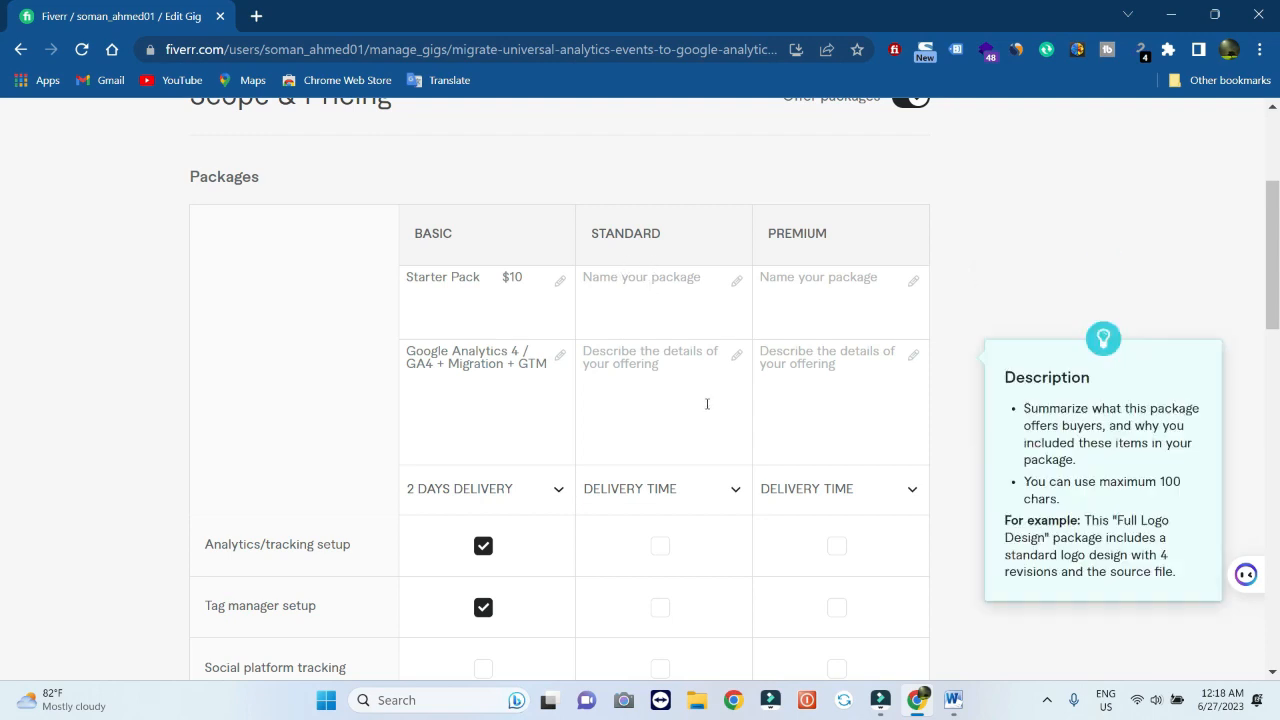
{"action": "left_click", "coordinate": [953, 703]}
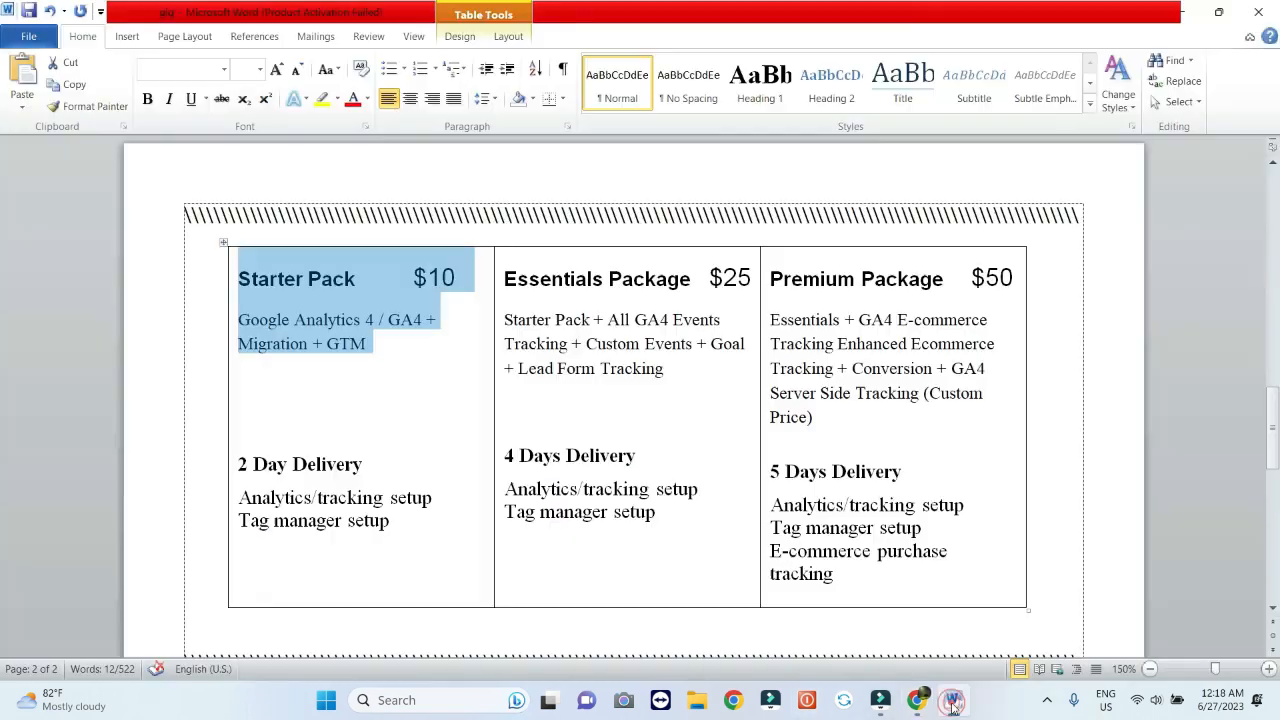
Fill the Standard package with name 'Essentials Package $25' and its GA4 events description from Word
{"action": "left_click", "coordinate": [500, 280]}
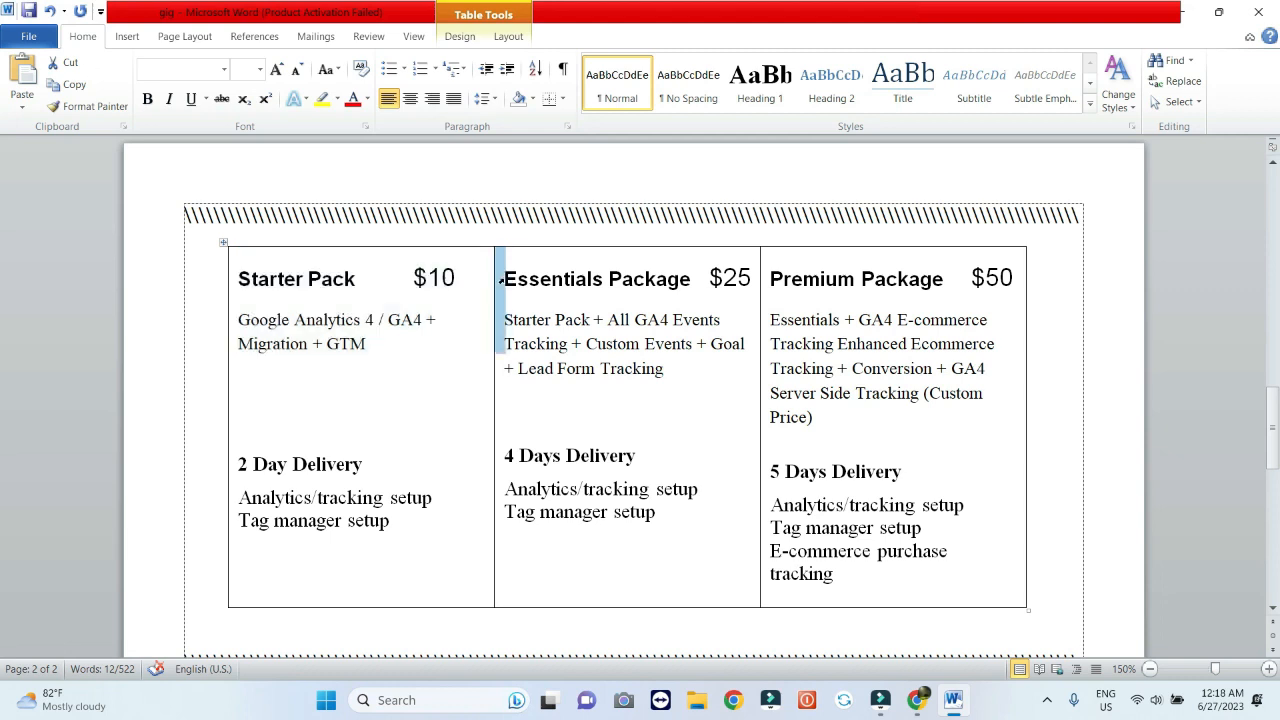
{"action": "left_click", "coordinate": [566, 343]}
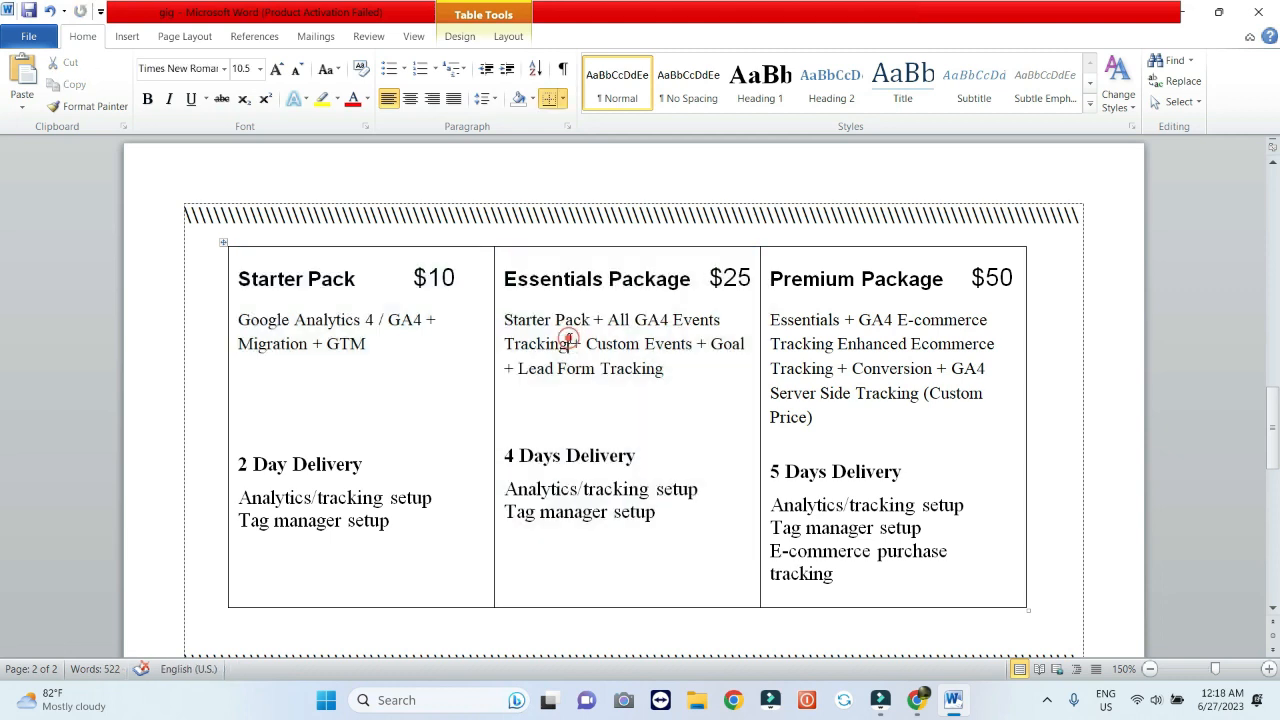
{"action": "left_click", "coordinate": [499, 280]}
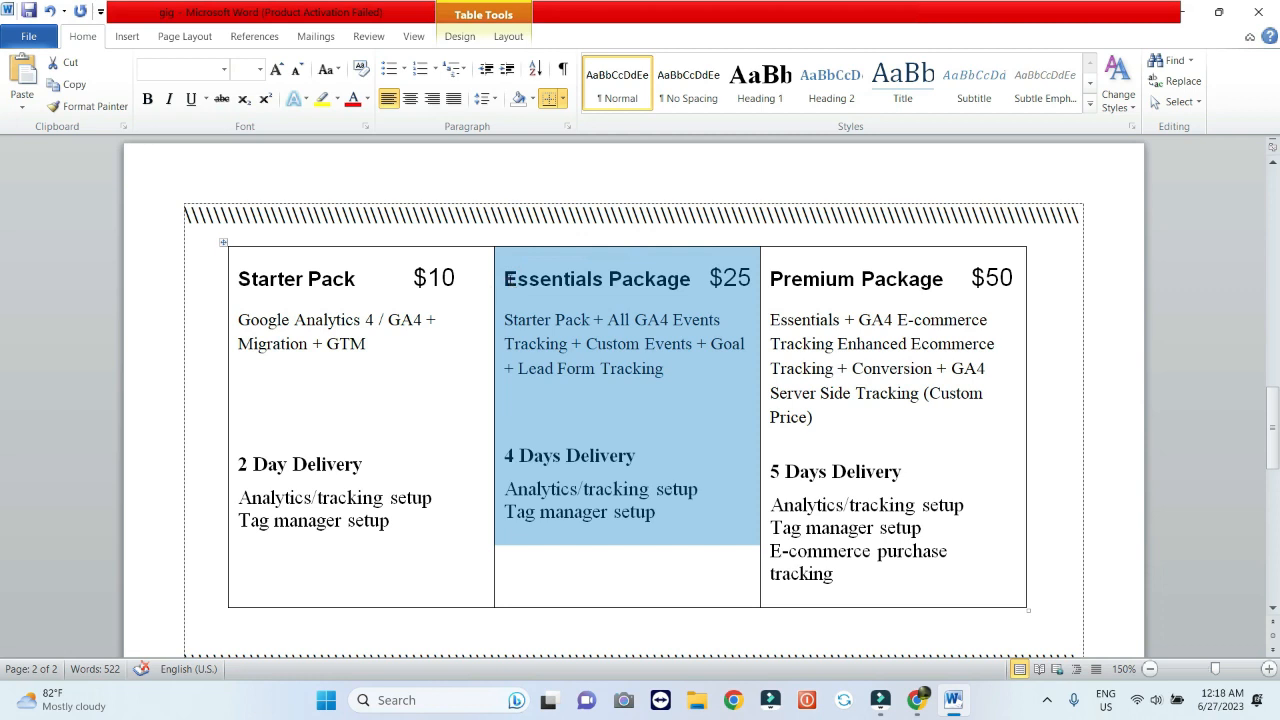
{"action": "left_click", "coordinate": [507, 280]}
{"action": "left_click_drag", "start_coordinate": [507, 280], "coordinate": [701, 377]}
{"action": "key", "text": "ctrl+c"}
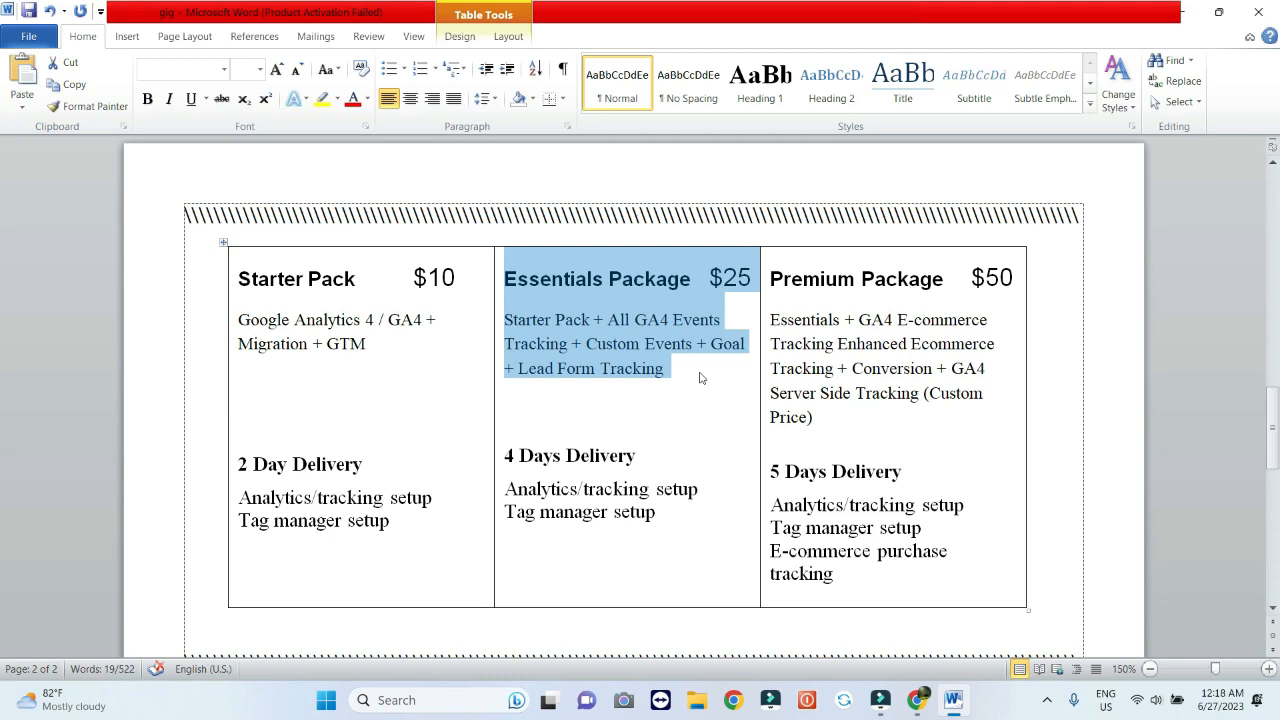
{"action": "left_click", "coordinate": [918, 700]}
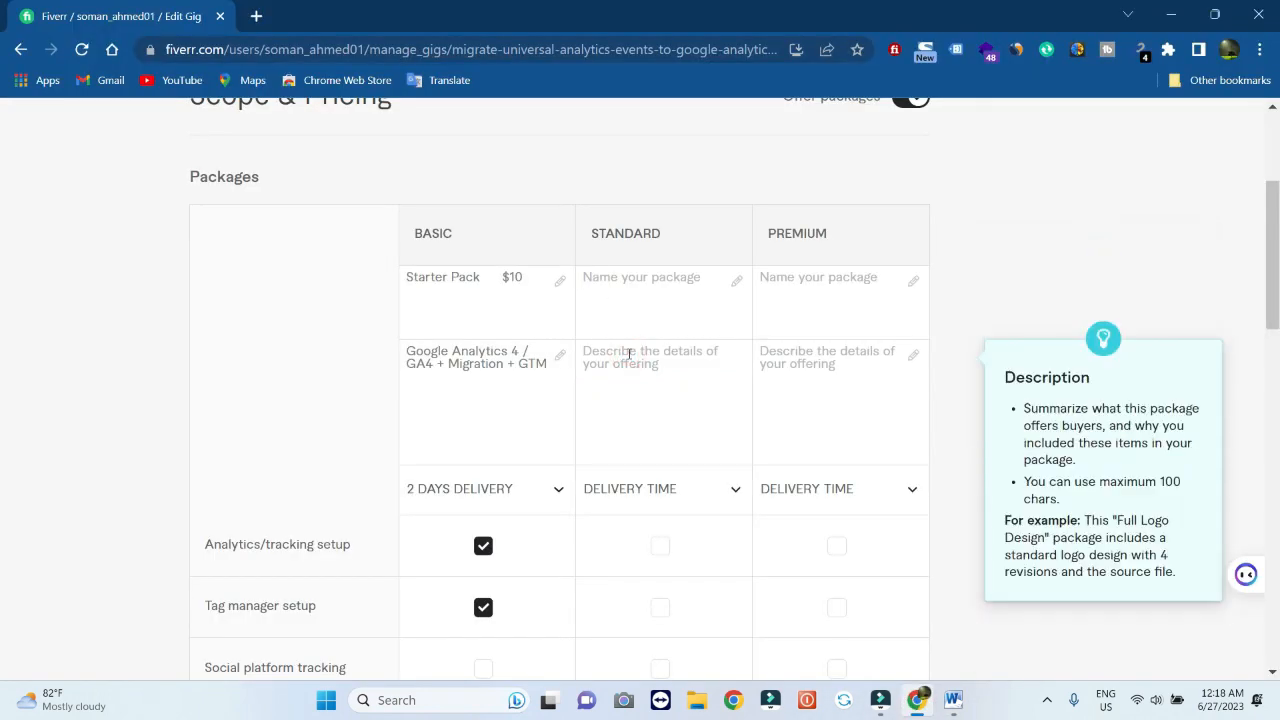
{"action": "key", "text": "ctrl+v"}
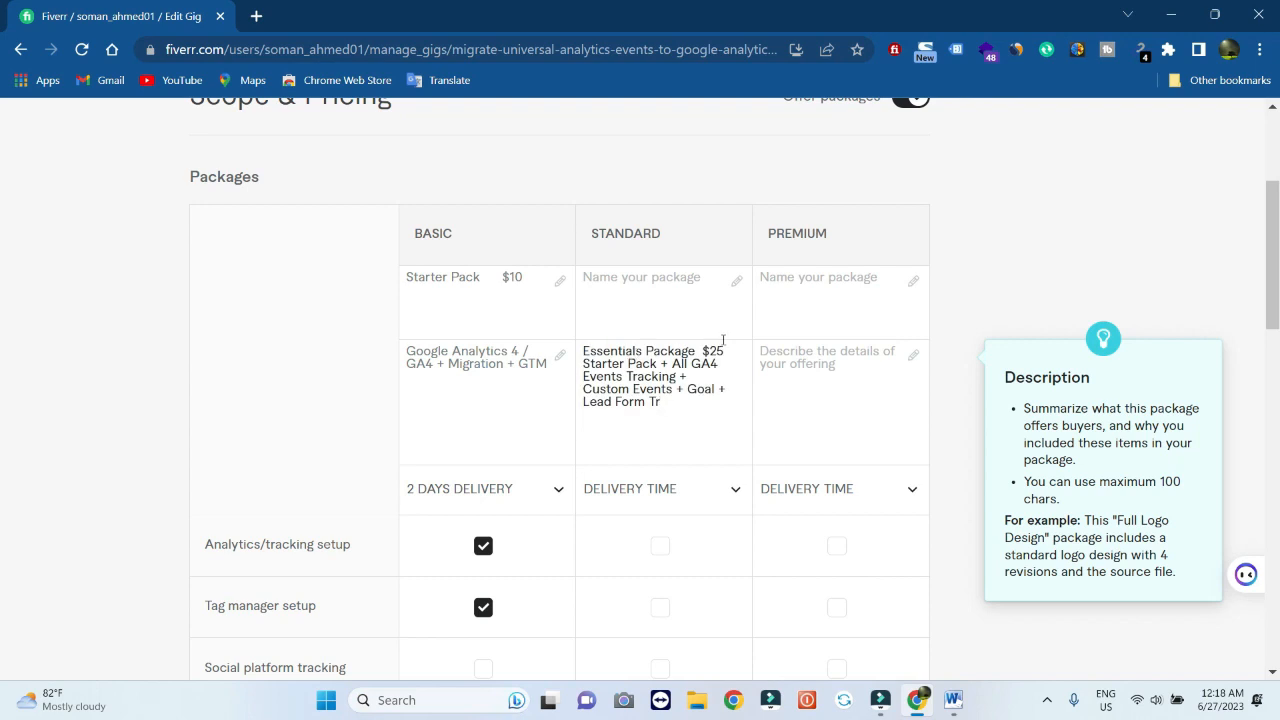
{"action": "left_click_drag", "start_coordinate": [737, 351], "coordinate": [593, 355]}
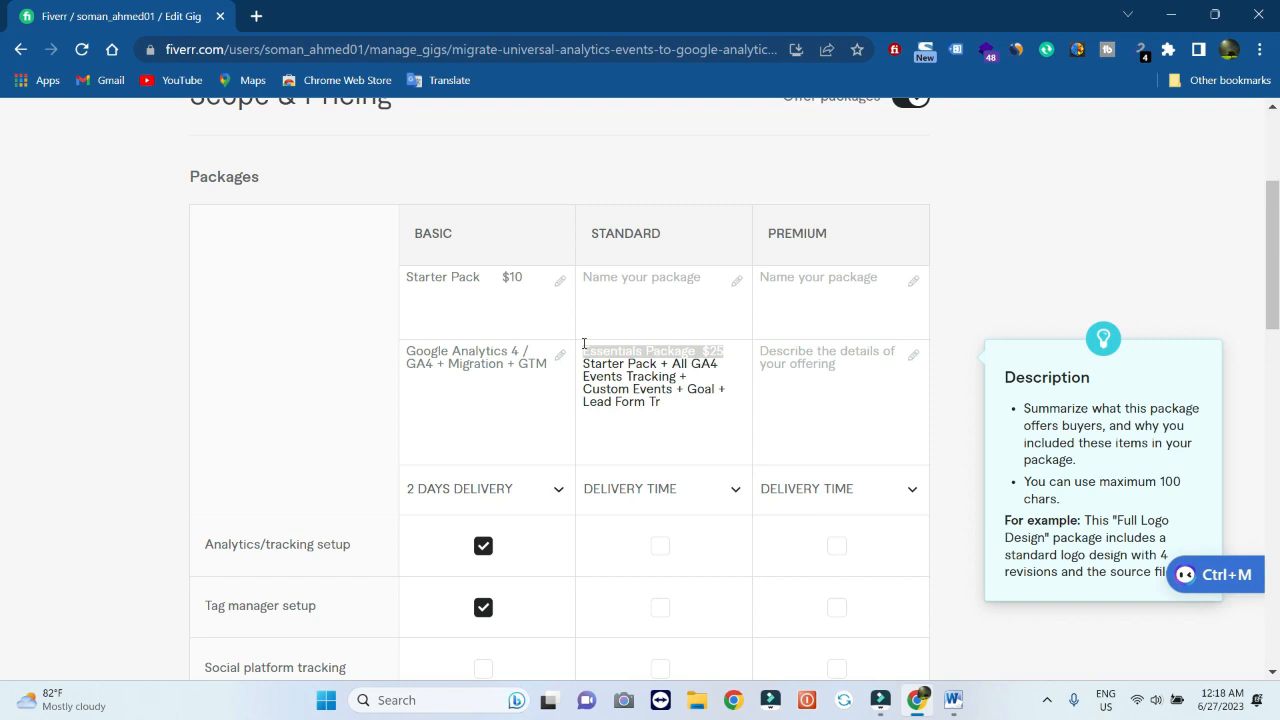
{"action": "key", "text": "BackSpace"}
{"action": "key", "text": "Delete"}
{"action": "left_click", "coordinate": [634, 287]}
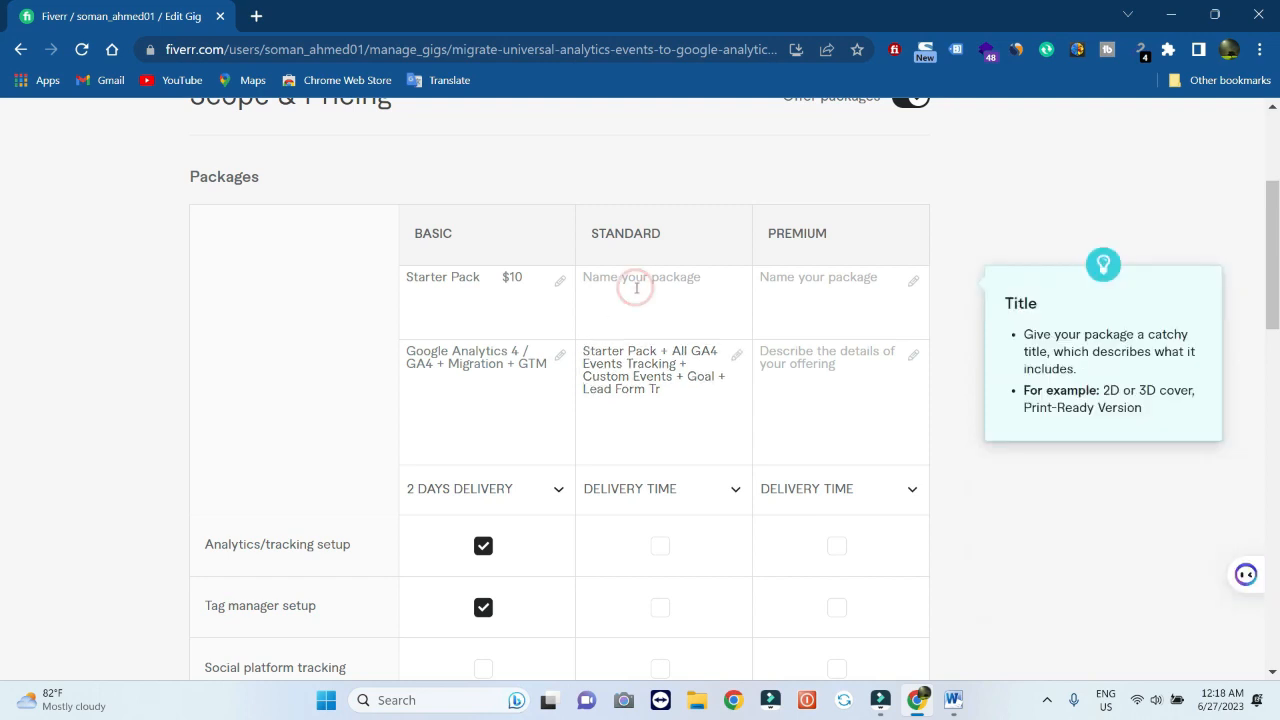
{"action": "type", "text": "Essentials Package  $25"}
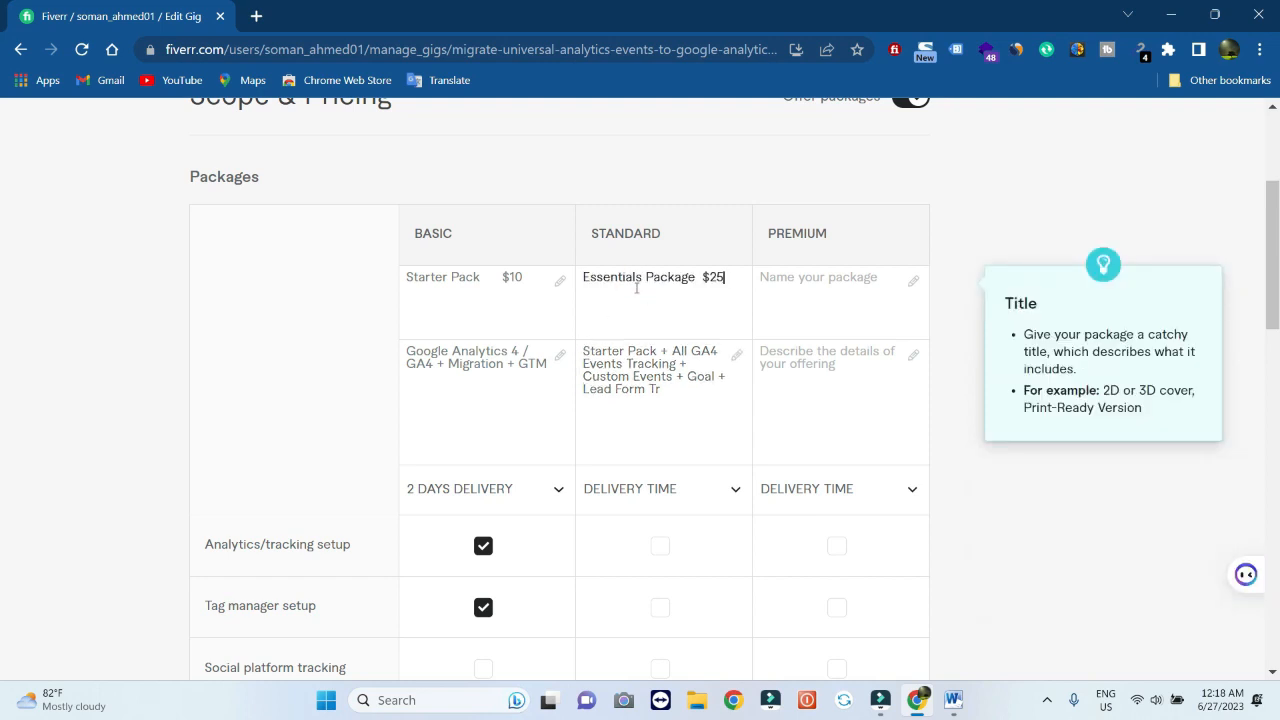
Give the Standard package 4-day delivery with analytics and tag manager setup included
{"action": "left_click", "coordinate": [729, 500]}
{"action": "scroll", "coordinate": [666, 405], "scroll_direction": "down", "scroll_amount": 1}
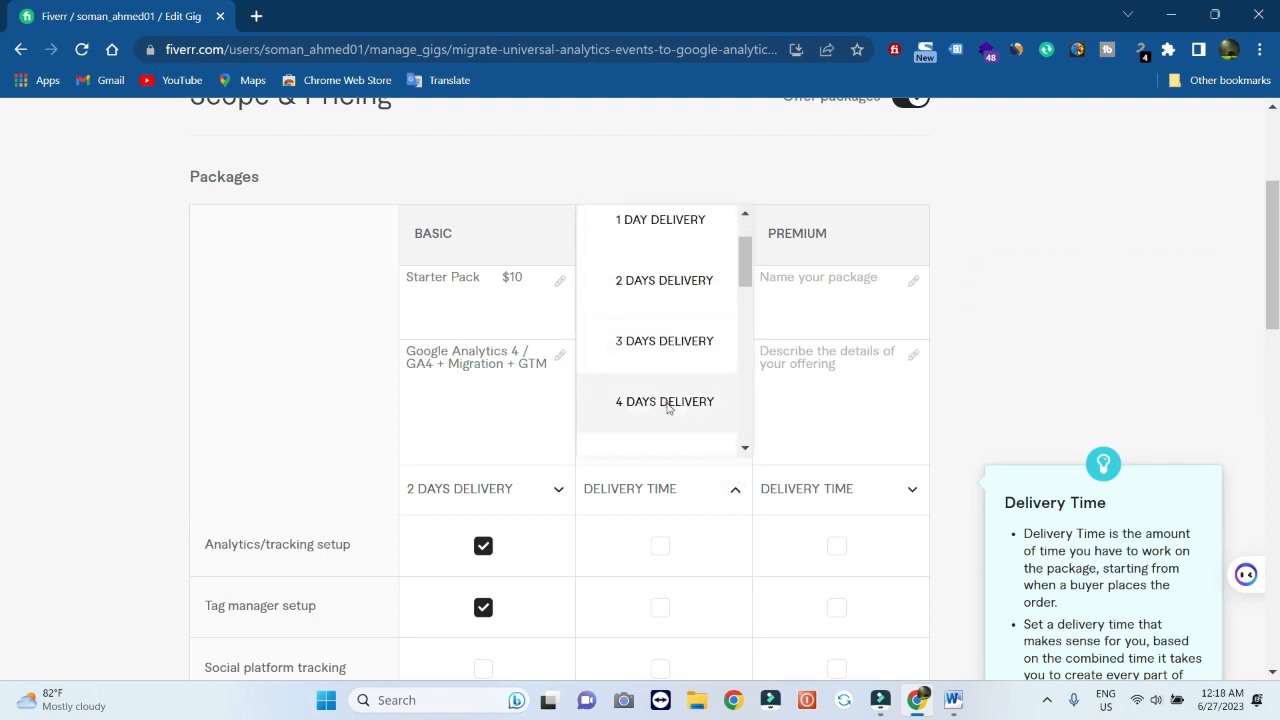
{"action": "left_click", "coordinate": [666, 400]}
{"action": "scroll", "coordinate": [660, 490], "scroll_direction": "down", "scroll_amount": 2}
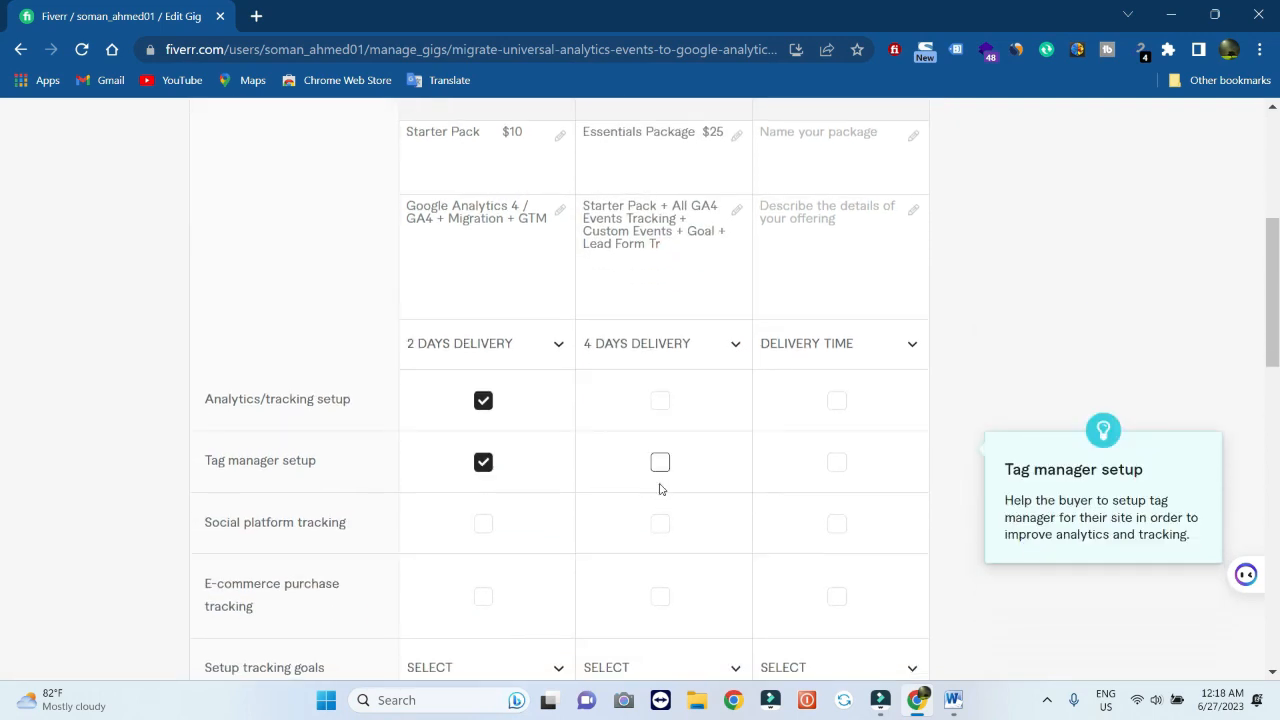
{"action": "left_click", "coordinate": [955, 700]}
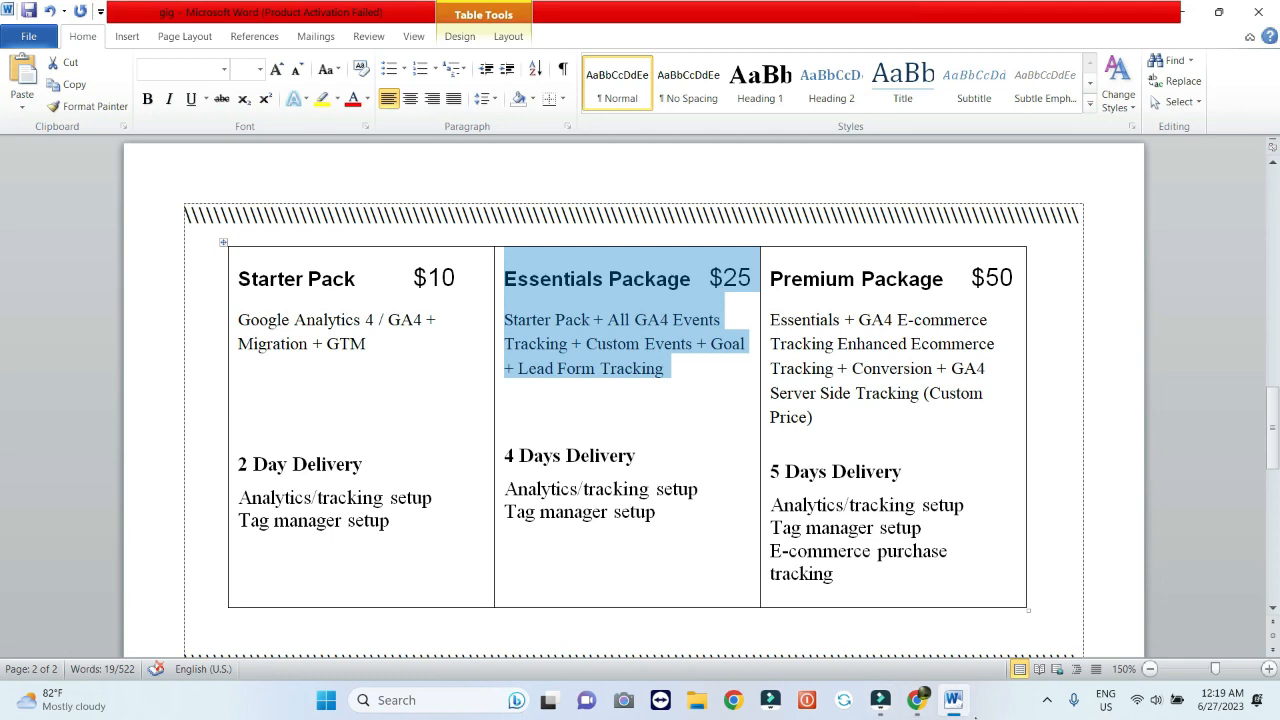
{"action": "left_click", "coordinate": [917, 700]}
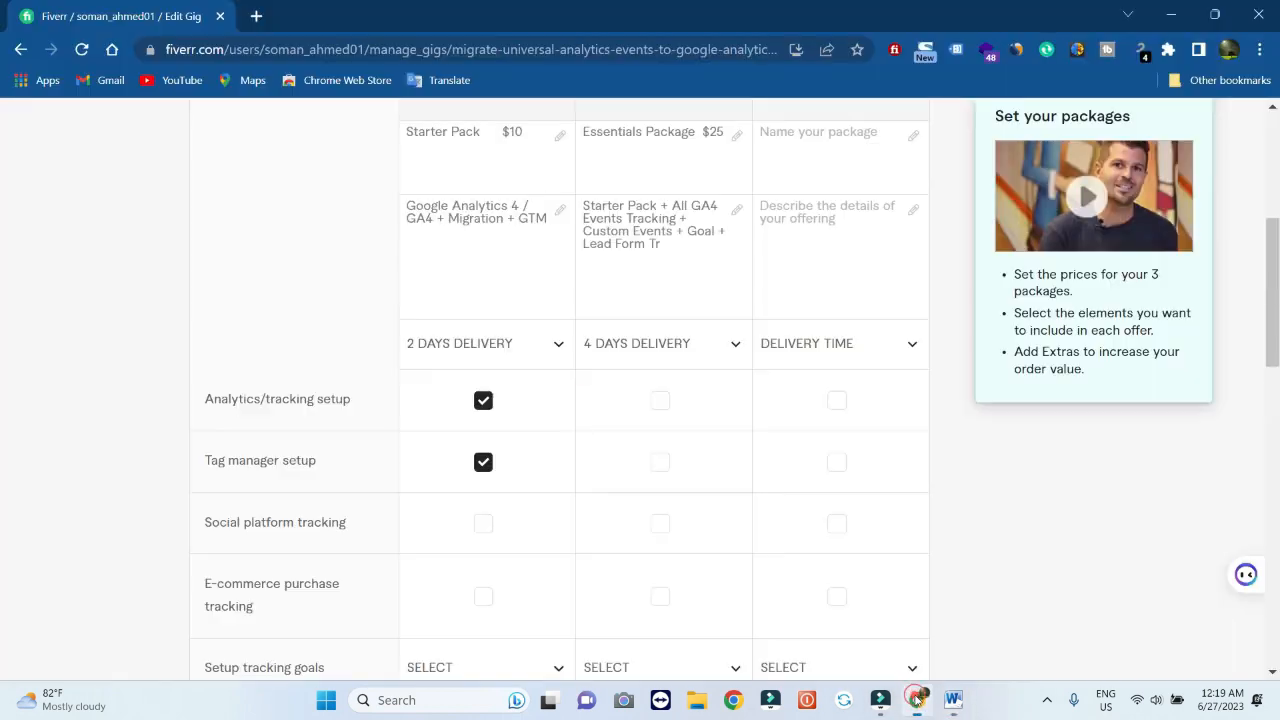
{"action": "left_click", "coordinate": [660, 401]}
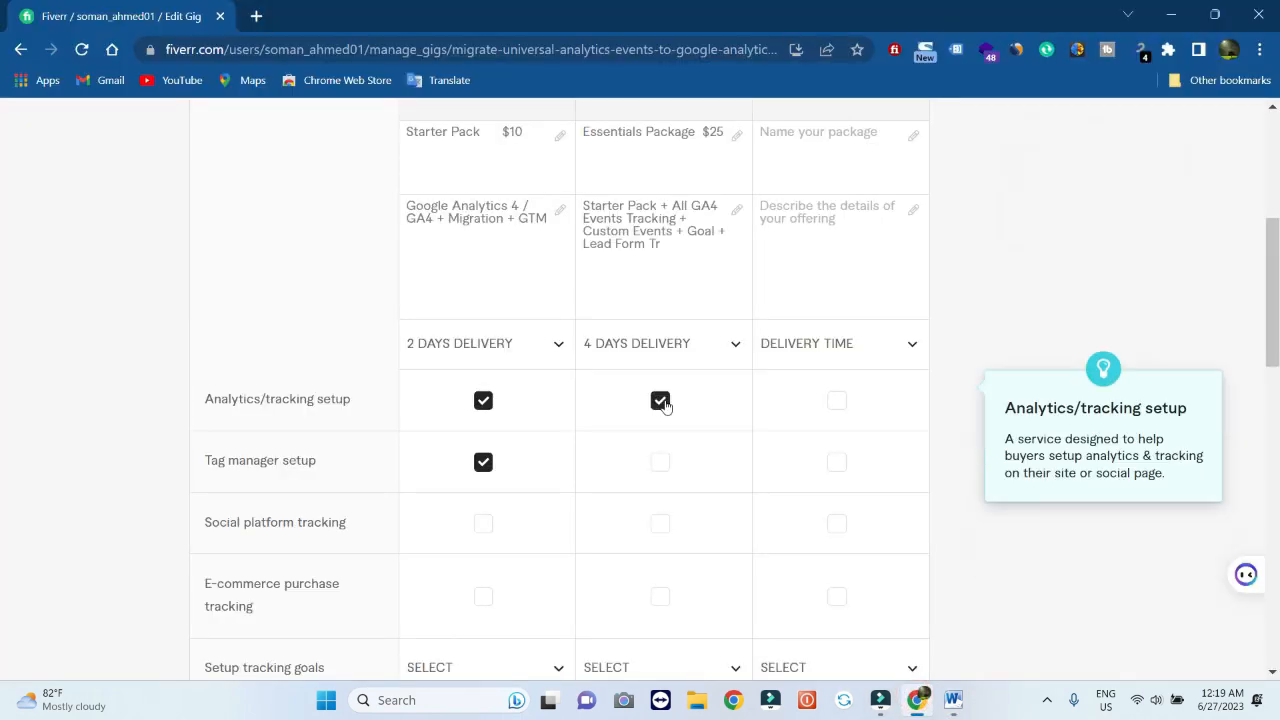
{"action": "left_click", "coordinate": [660, 461]}
{"action": "scroll", "coordinate": [817, 558], "scroll_direction": "down", "scroll_amount": 1}
{"action": "scroll", "coordinate": [817, 558], "scroll_direction": "down", "scroll_amount": 1}
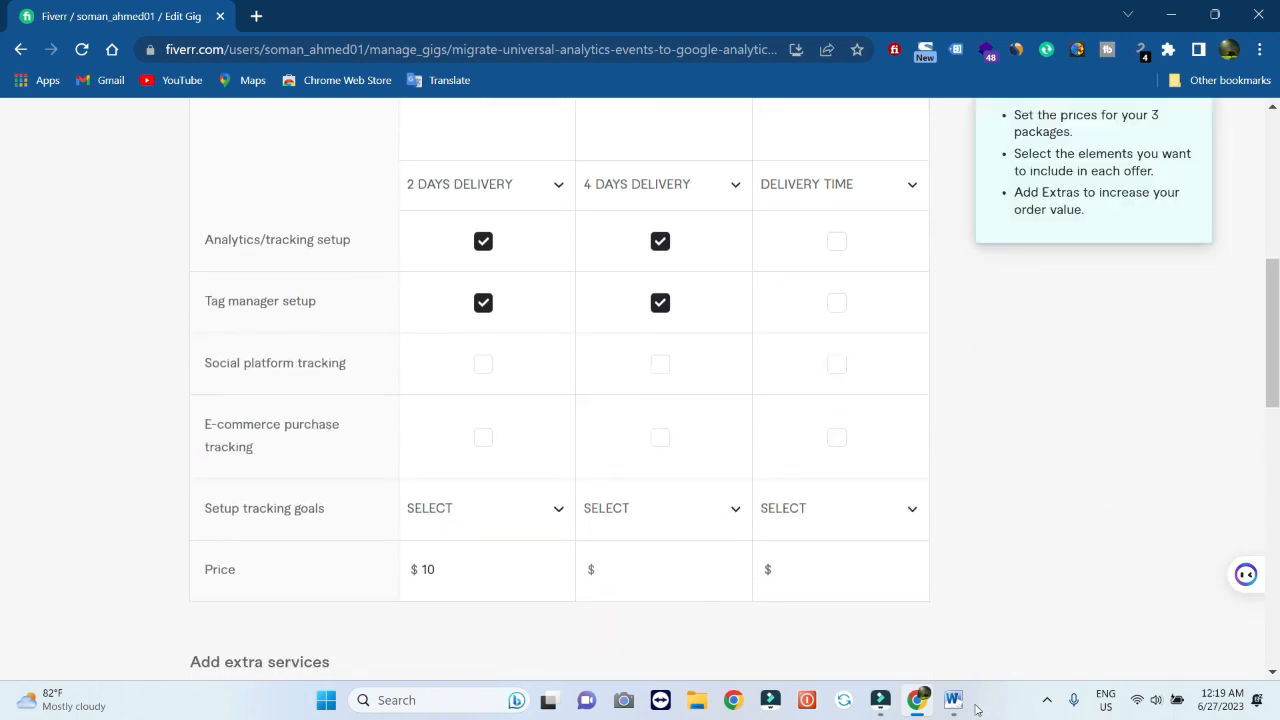
Set the Standard package price to $25
{"action": "left_click", "coordinate": [953, 700]}
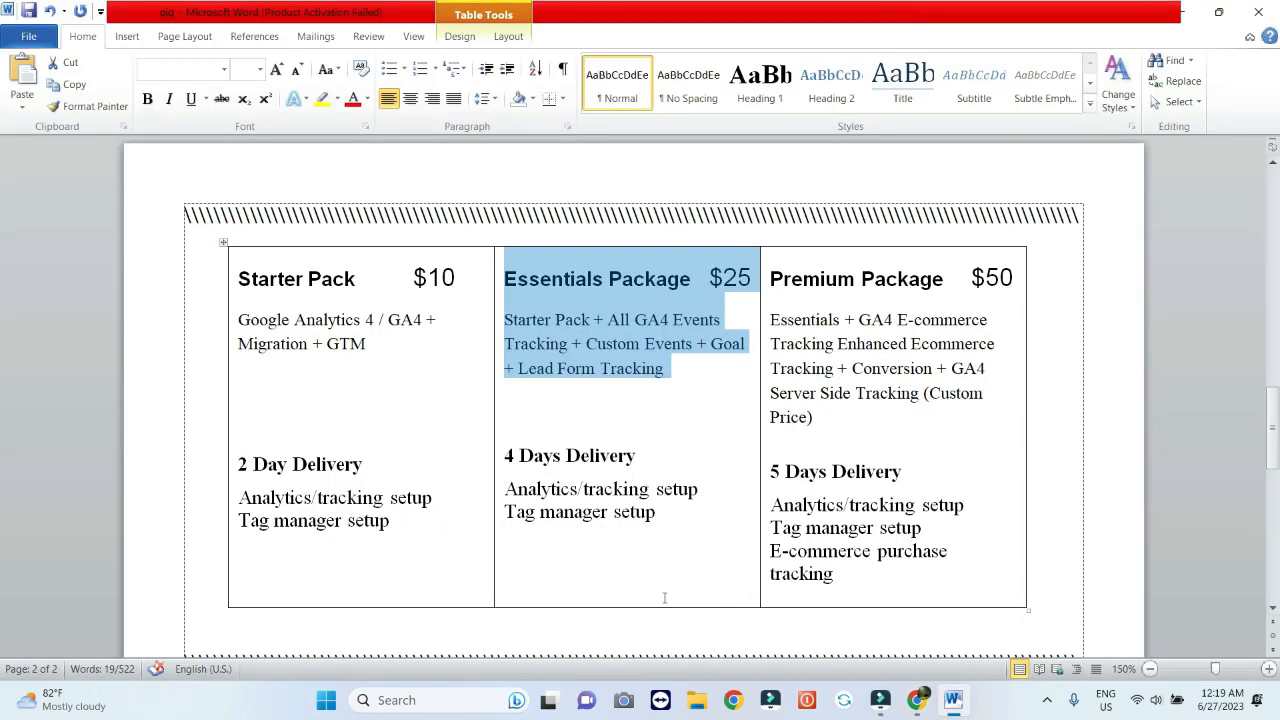
{"action": "left_click", "coordinate": [917, 700]}
{"action": "left_click", "coordinate": [586, 571]}
{"action": "type", "text": "5"}
{"action": "left_click", "coordinate": [733, 564]}
{"action": "left_click", "coordinate": [733, 564]}
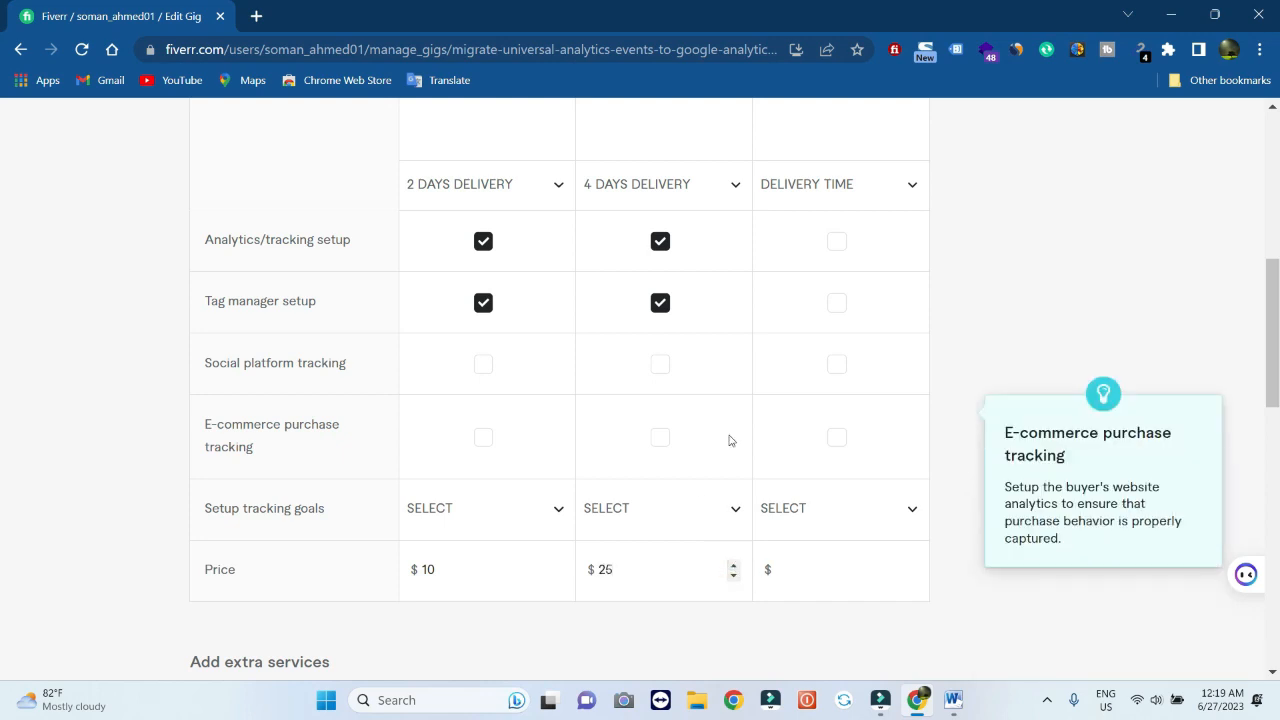
{"action": "scroll", "coordinate": [730, 440], "scroll_direction": "up", "scroll_amount": 3}
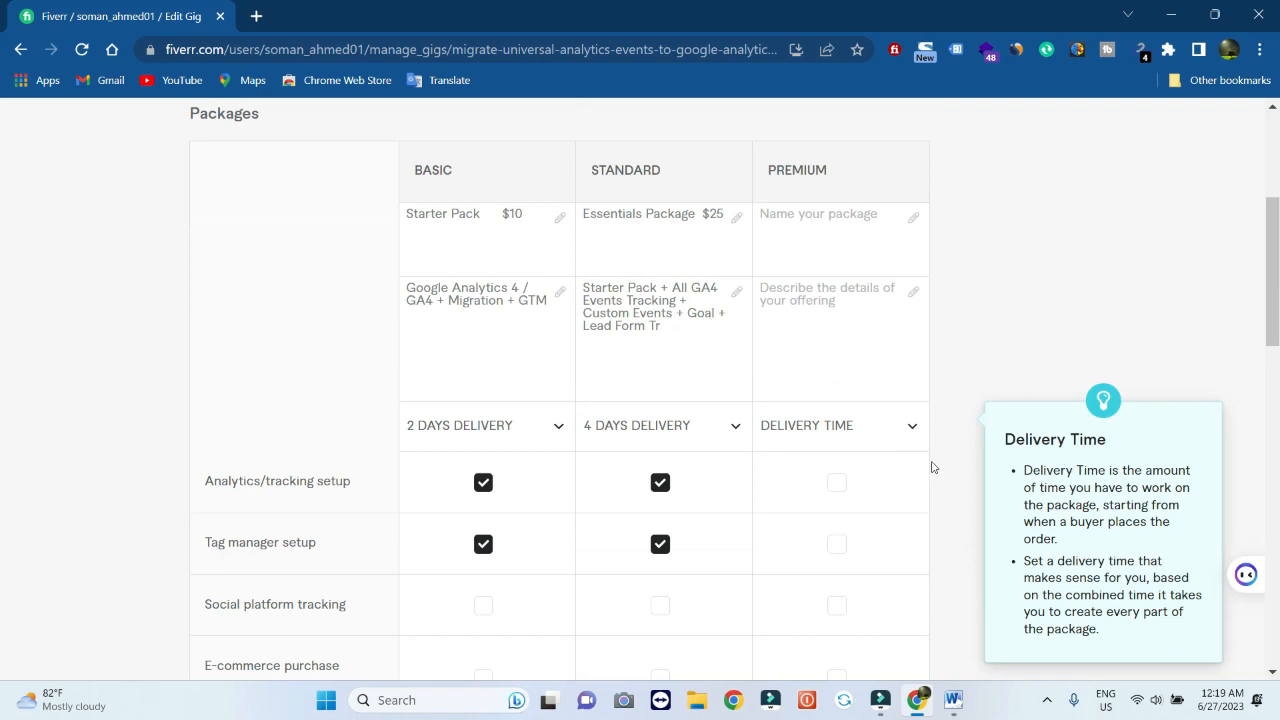
{"action": "left_click", "coordinate": [952, 710]}
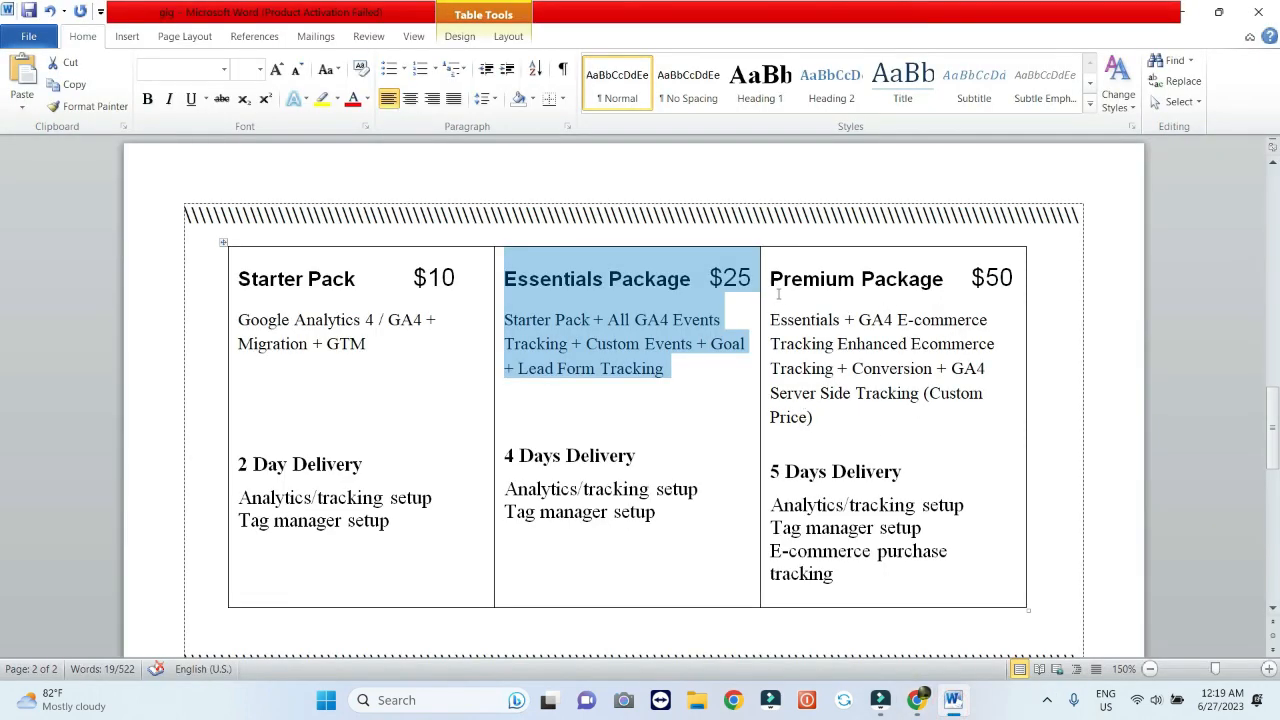
Fill the Premium package with name 'Premium Package $50' and its e-commerce tracking description from Word
{"action": "left_click_drag", "start_coordinate": [770, 279], "coordinate": [860, 412]}
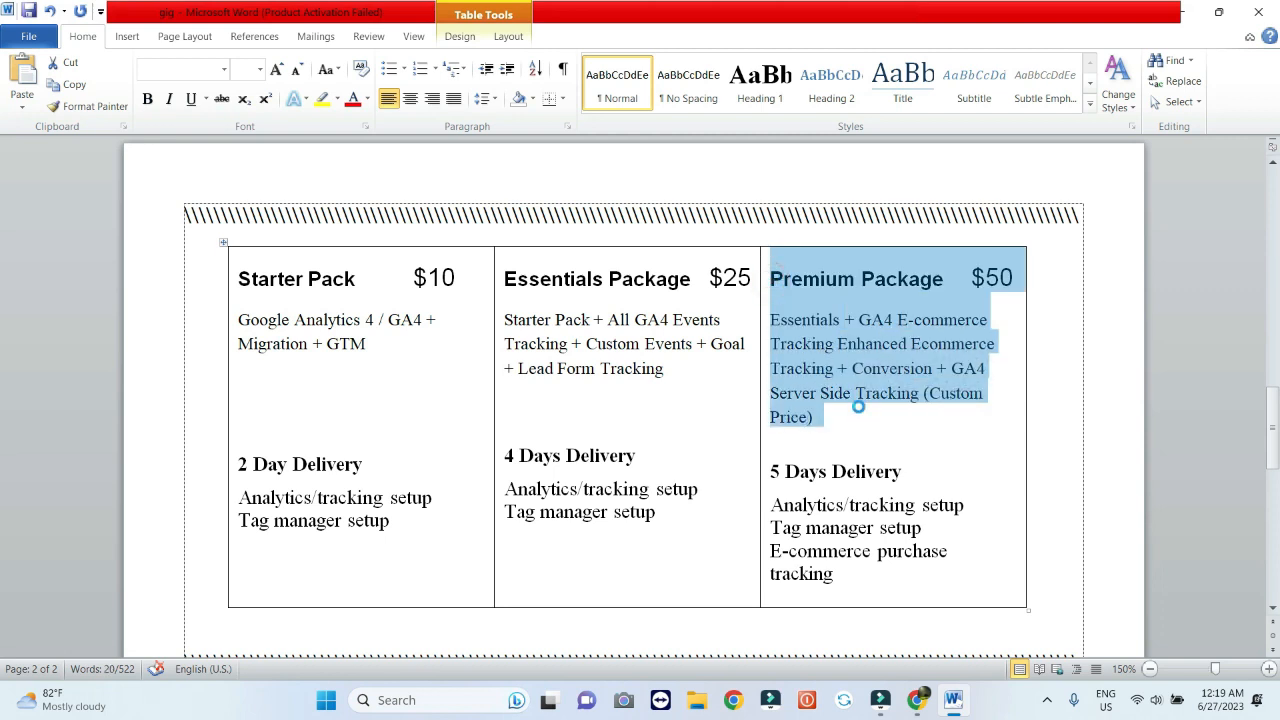
{"action": "key", "text": "Delete"}
{"action": "key", "text": "ctrl+z"}
{"action": "left_click", "coordinate": [859, 410]}
{"action": "left_click_drag", "start_coordinate": [772, 280], "coordinate": [852, 421]}
{"action": "left_click", "coordinate": [917, 700]}
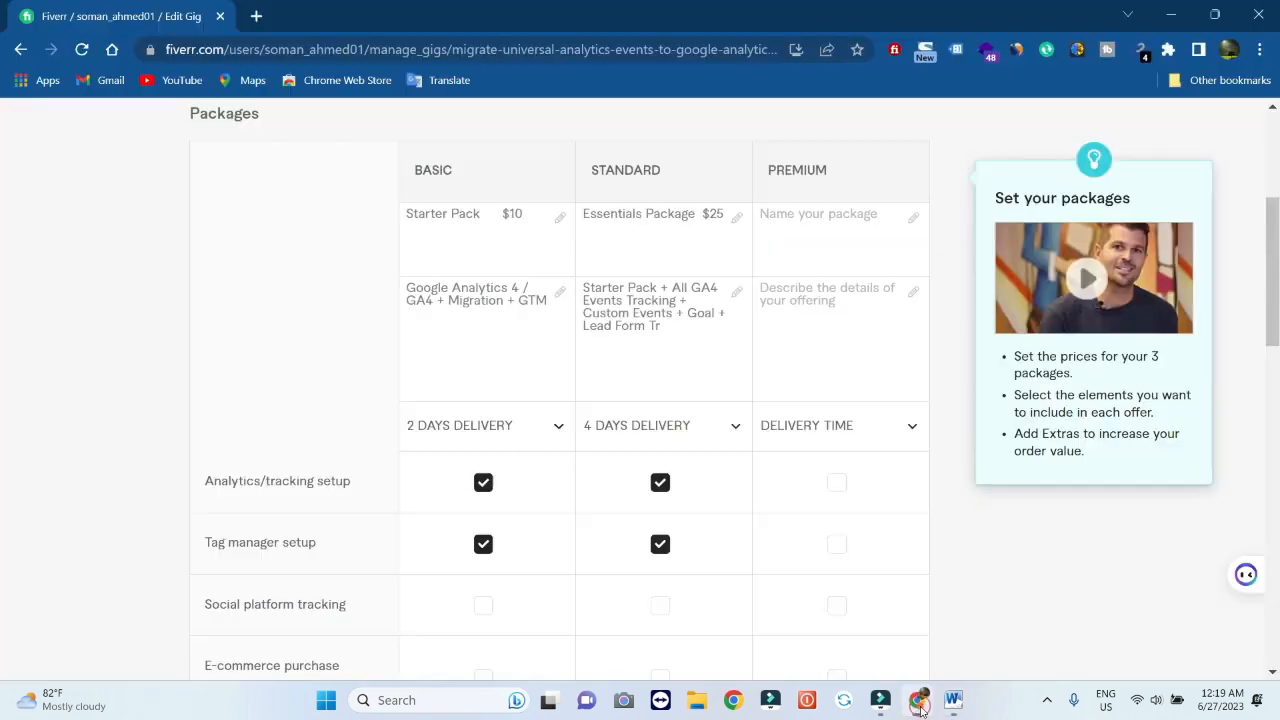
{"action": "left_click", "coordinate": [821, 322]}
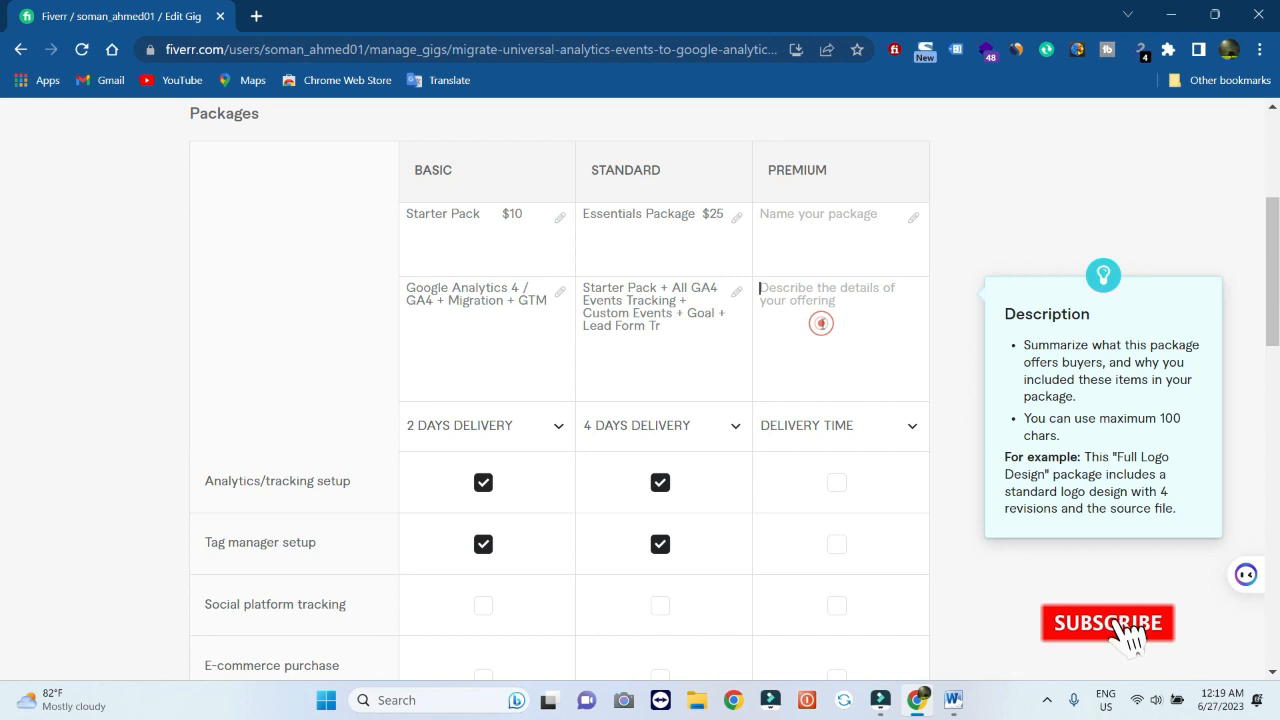
{"action": "type", "text": "Premium Package $50 Essentials + GA4 E-commerce Tracking Enhanced Ecommerce Tracking + Conversion"}
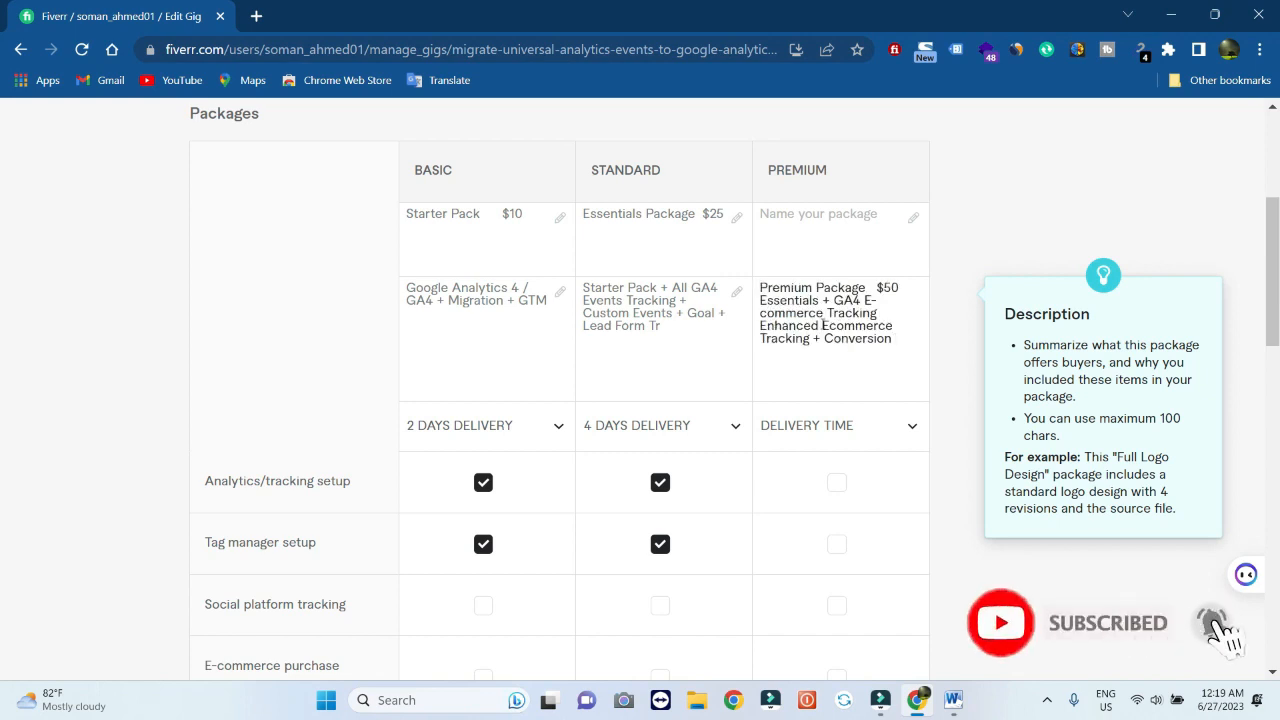
{"action": "left_click_drag", "start_coordinate": [760, 287], "coordinate": [903, 290]}
{"action": "key", "text": "ctrl+x"}
{"action": "key", "text": "Delete"}
{"action": "left_click", "coordinate": [853, 232]}
{"action": "key", "text": "ctrl+v"}
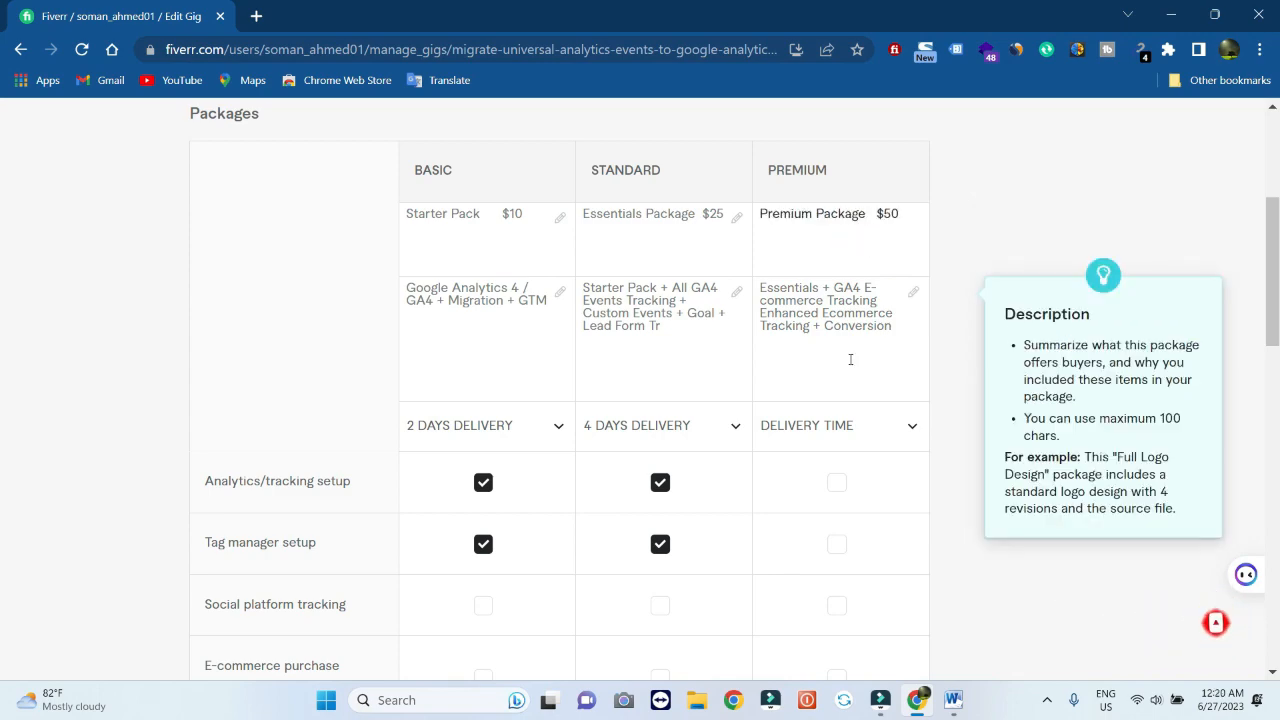
Include e-commerce purchase tracking, analytics and tag manager setup in Premium, priced at $40
{"action": "key", "text": "alt+Tab"}
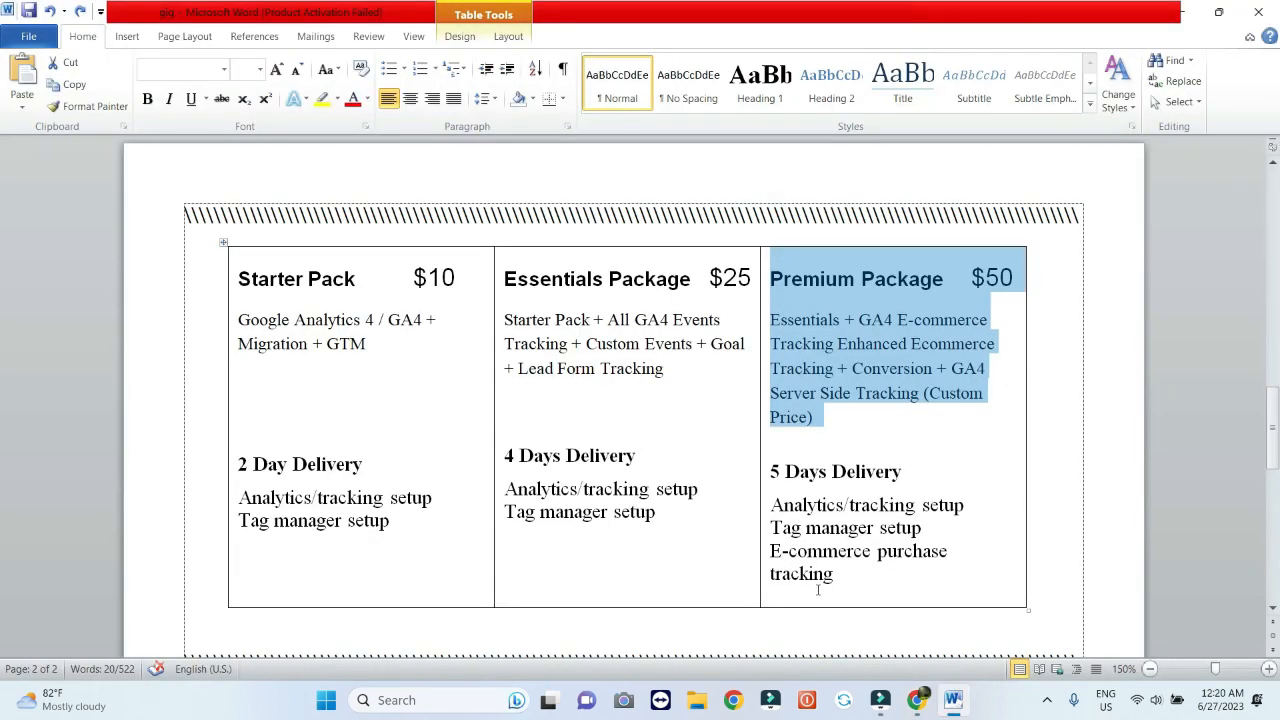
{"action": "left_click", "coordinate": [916, 700]}
{"action": "left_click", "coordinate": [837, 527]}
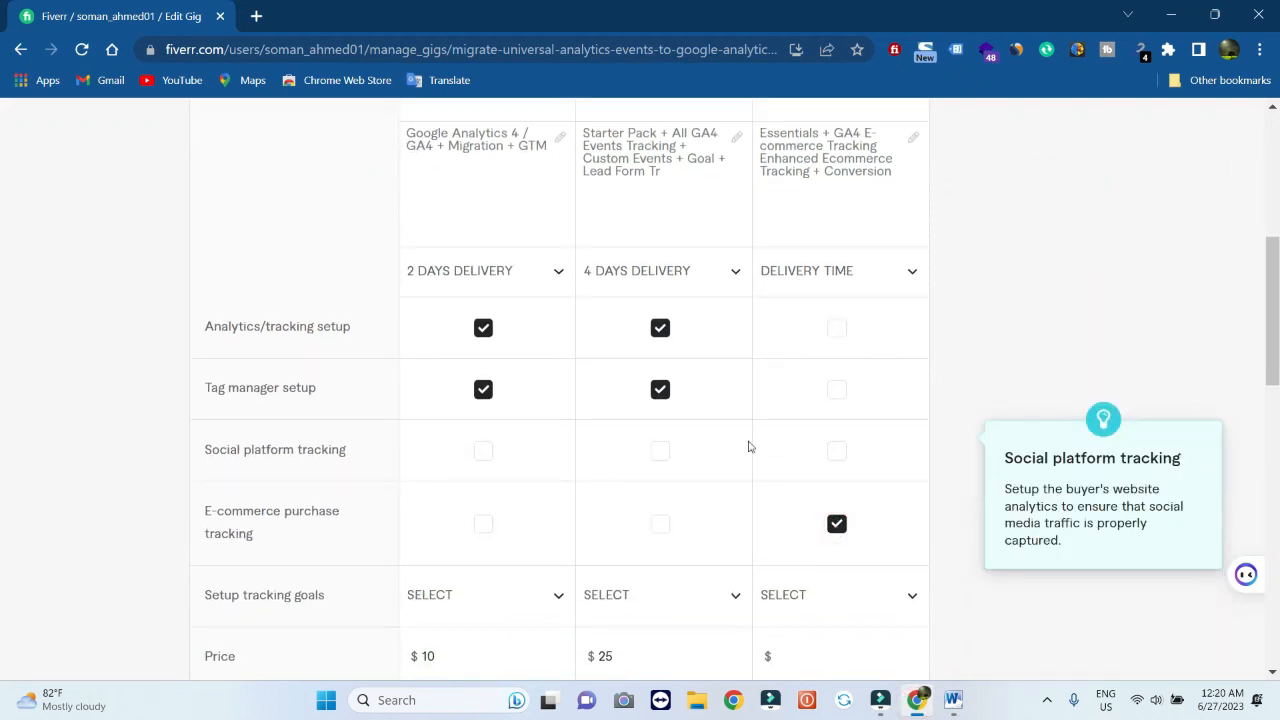
{"action": "left_click", "coordinate": [837, 328]}
{"action": "scroll", "coordinate": [837, 329], "scroll_direction": "down", "scroll_amount": 1}
{"action": "left_click", "coordinate": [837, 302]}
{"action": "left_click", "coordinate": [908, 510]}
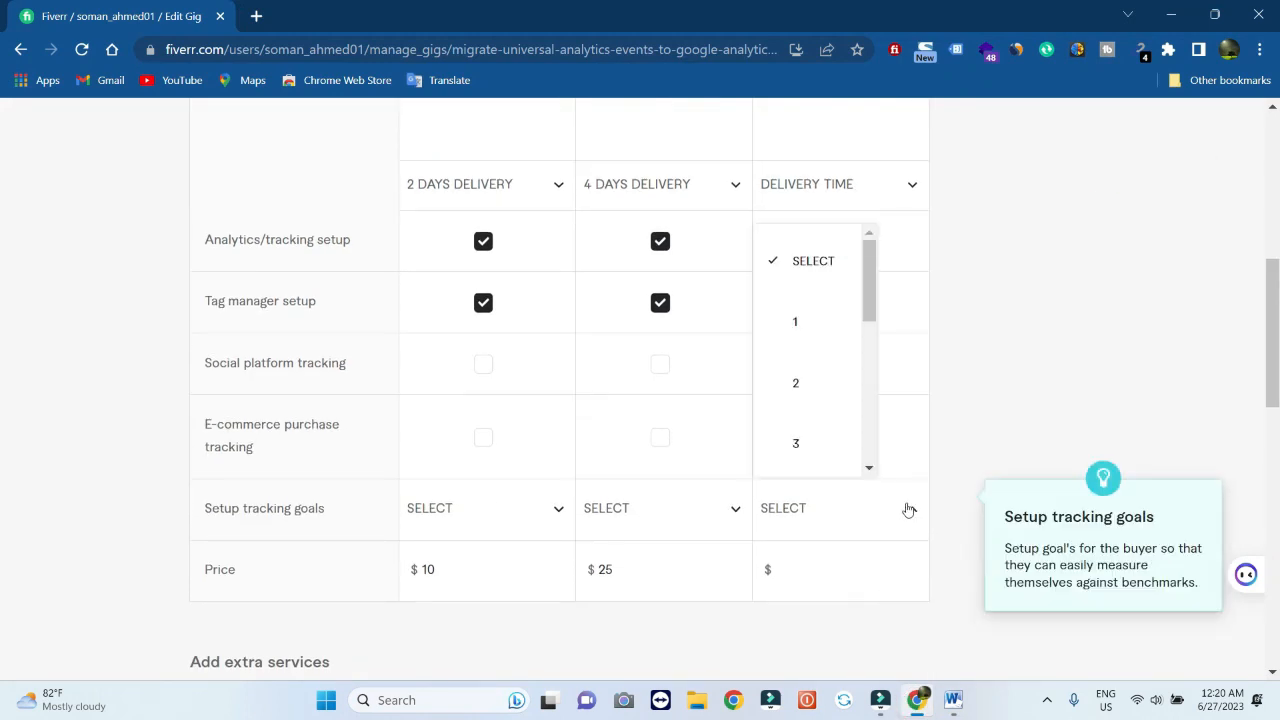
{"action": "left_click", "coordinate": [912, 568]}
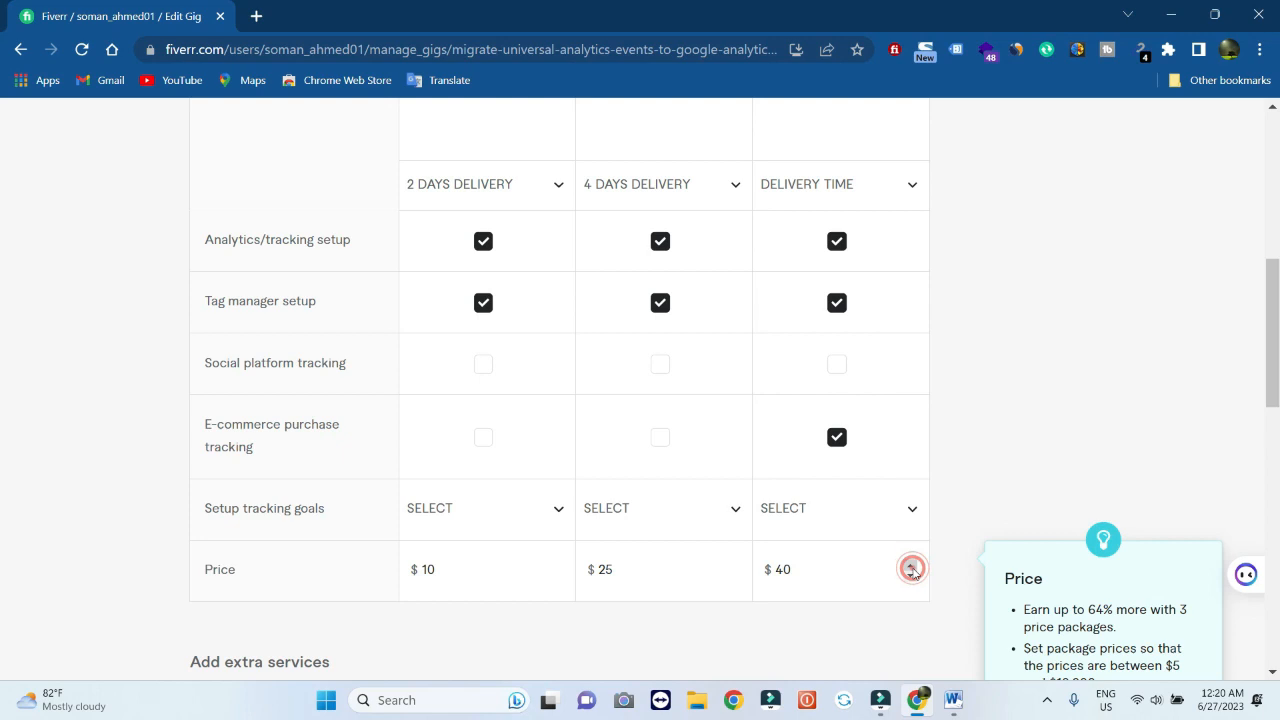
{"action": "left_click", "coordinate": [951, 705]}
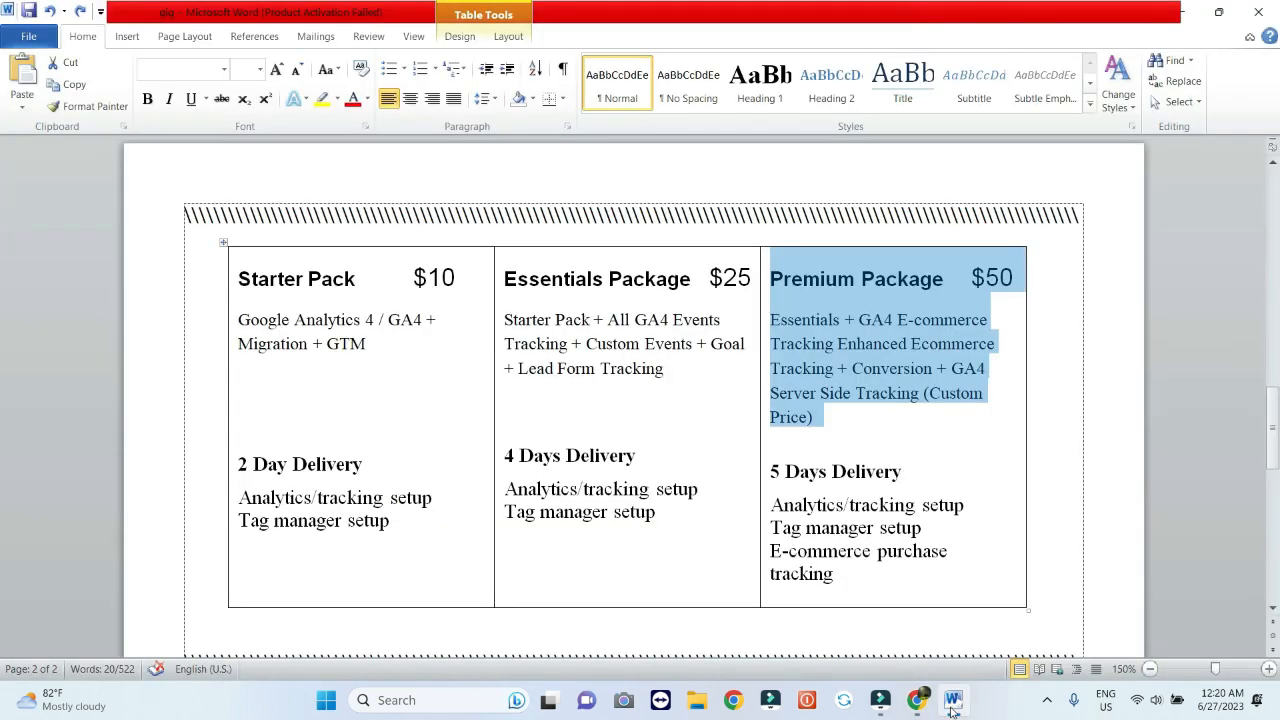
{"action": "left_click", "coordinate": [917, 702]}
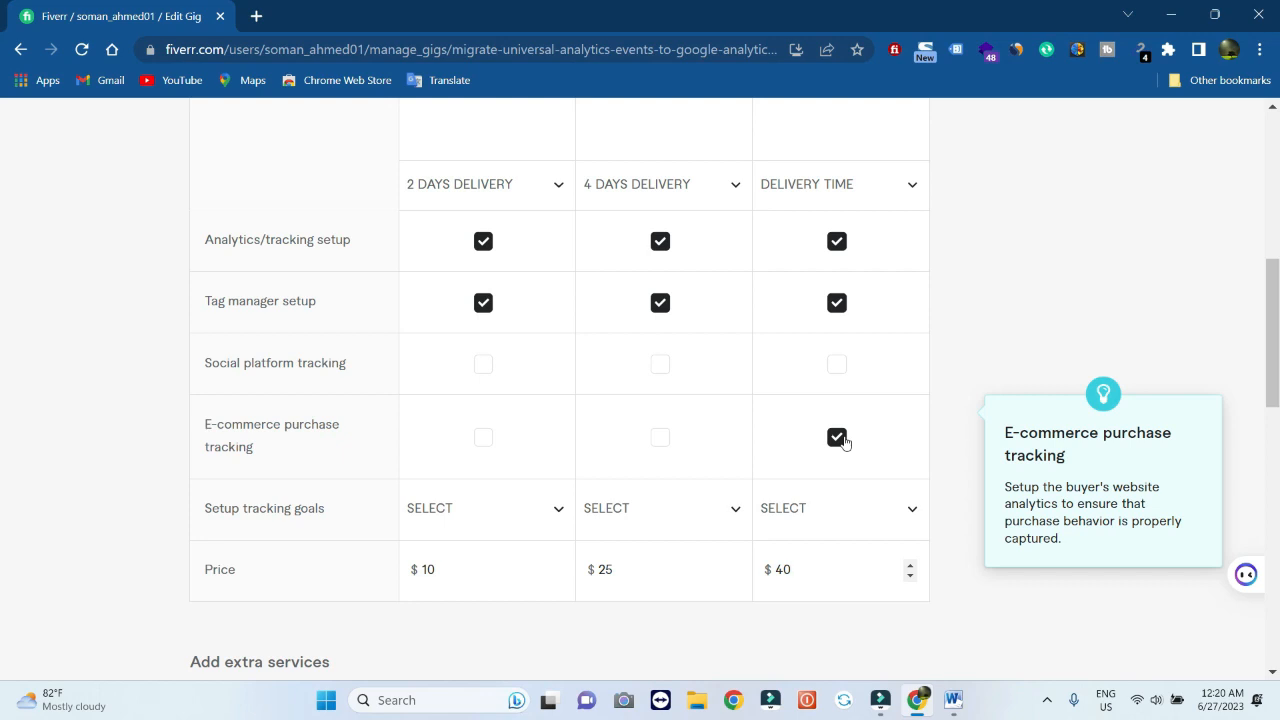
Choose 5-day delivery for the Premium package
{"action": "scroll", "coordinate": [844, 442], "scroll_direction": "up", "scroll_amount": 3}
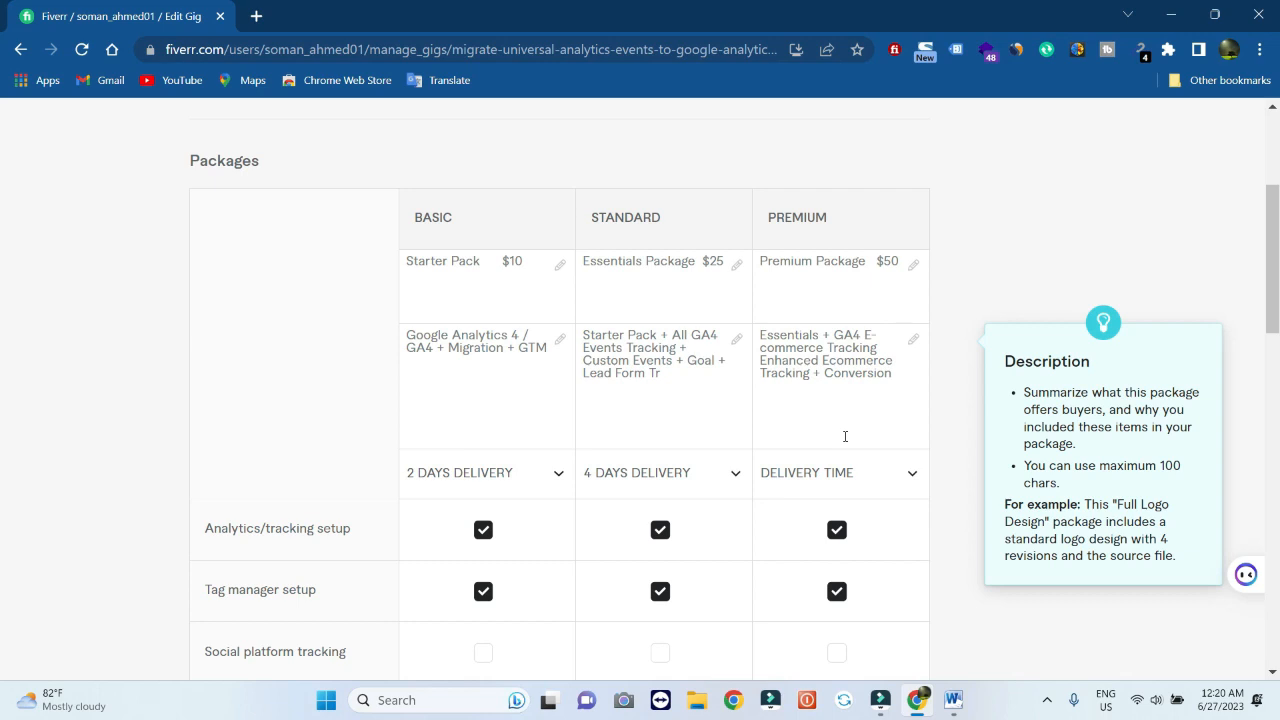
{"action": "scroll", "coordinate": [845, 436], "scroll_direction": "down", "scroll_amount": 1}
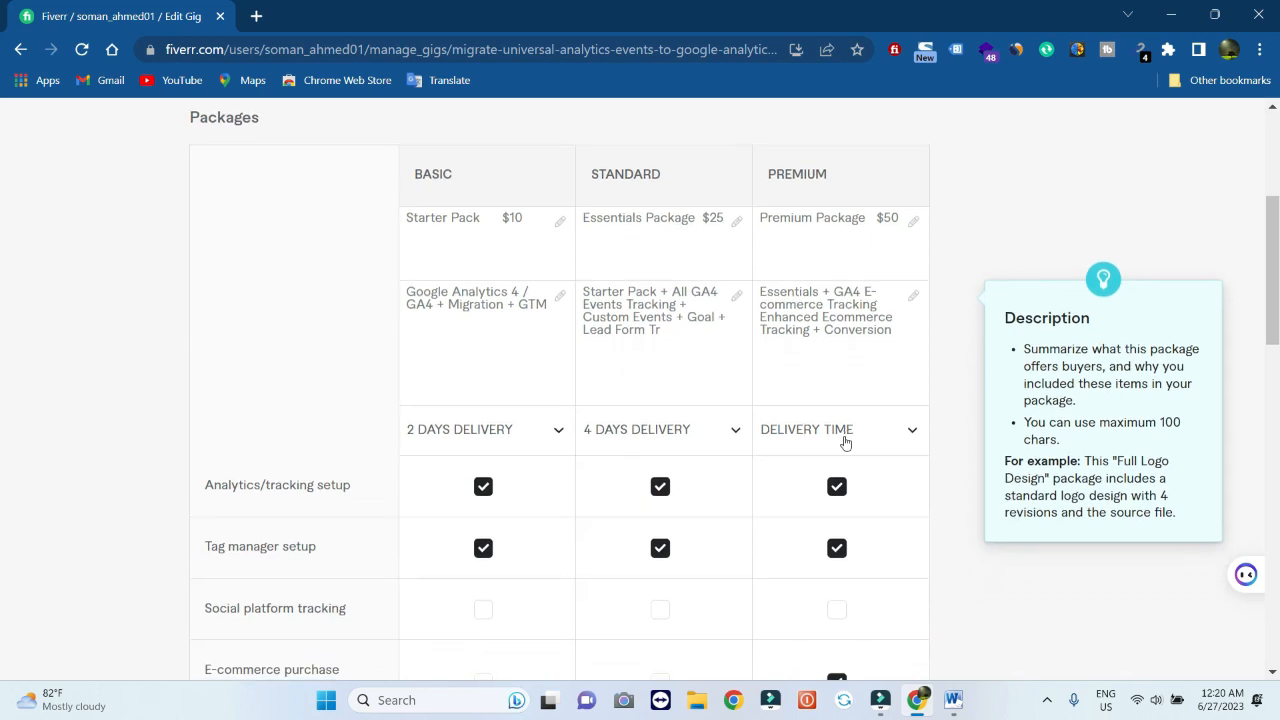
{"action": "left_click", "coordinate": [907, 435]}
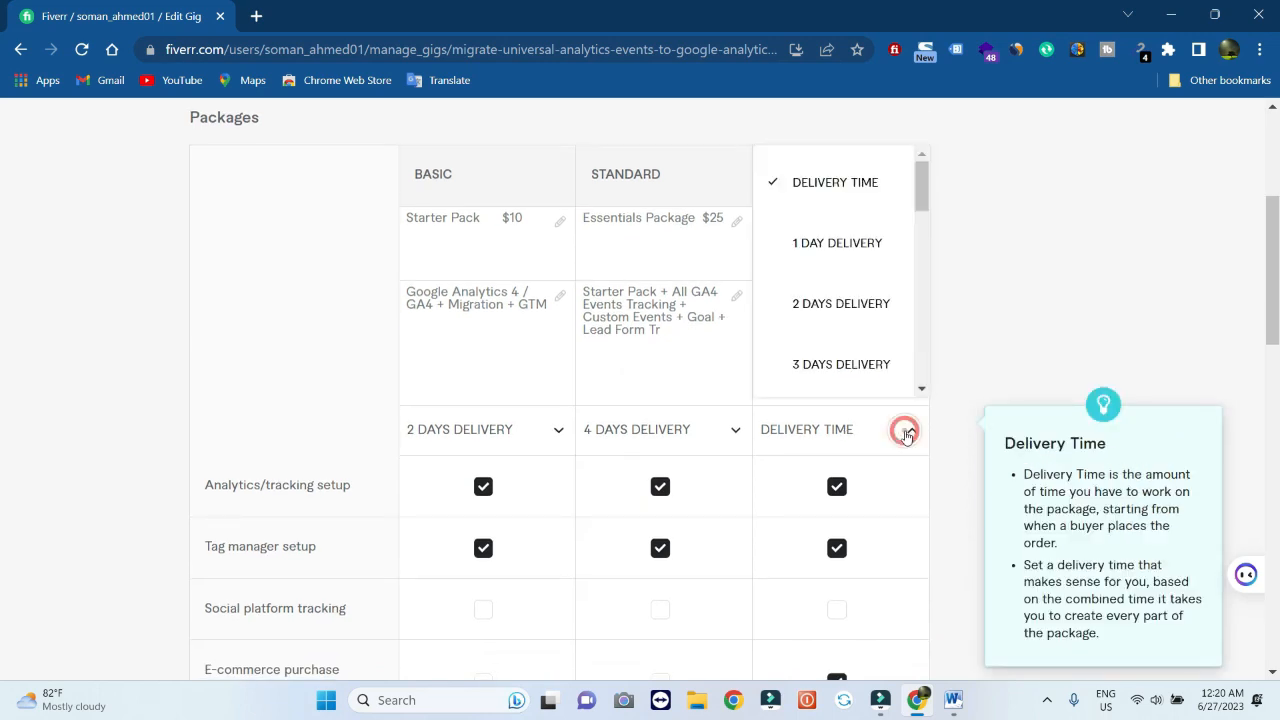
{"action": "scroll", "coordinate": [845, 355], "scroll_direction": "down", "scroll_amount": 1}
{"action": "scroll", "coordinate": [845, 355], "scroll_direction": "down", "scroll_amount": 1}
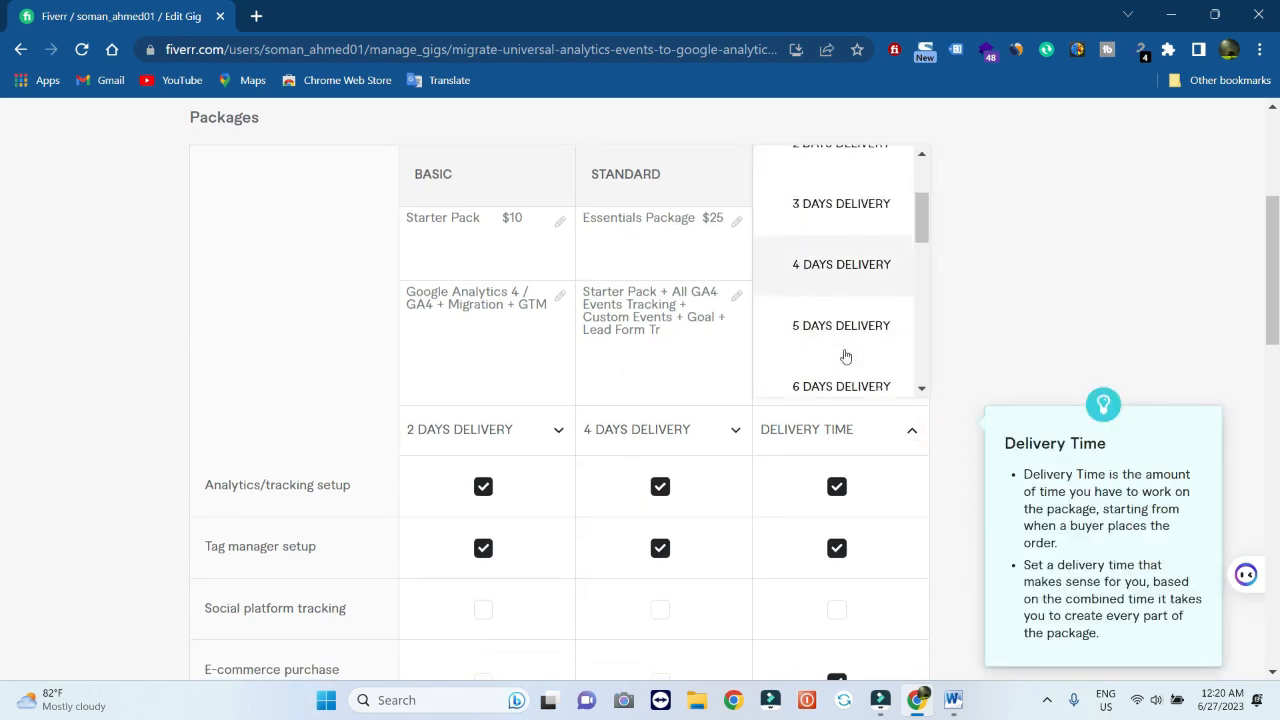
{"action": "left_click", "coordinate": [845, 356]}
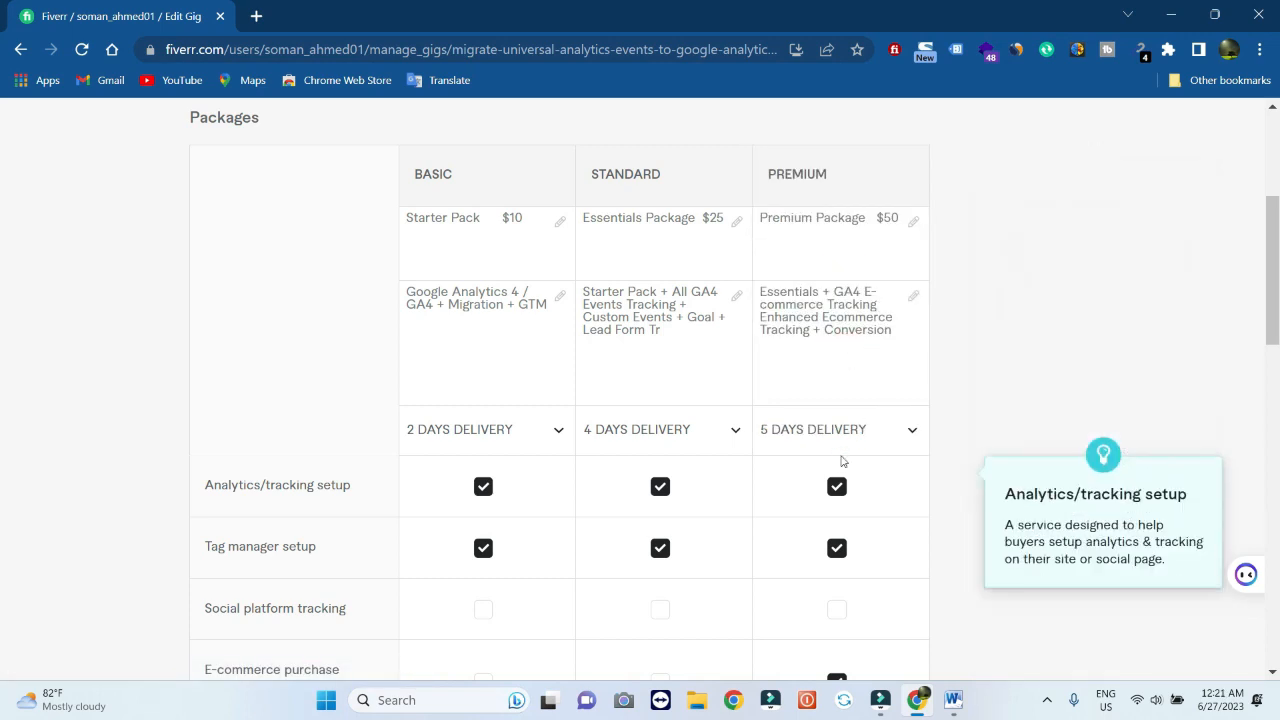
{"action": "scroll", "coordinate": [841, 461], "scroll_direction": "down", "scroll_amount": 1}
{"action": "scroll", "coordinate": [841, 461], "scroll_direction": "down", "scroll_amount": 1}
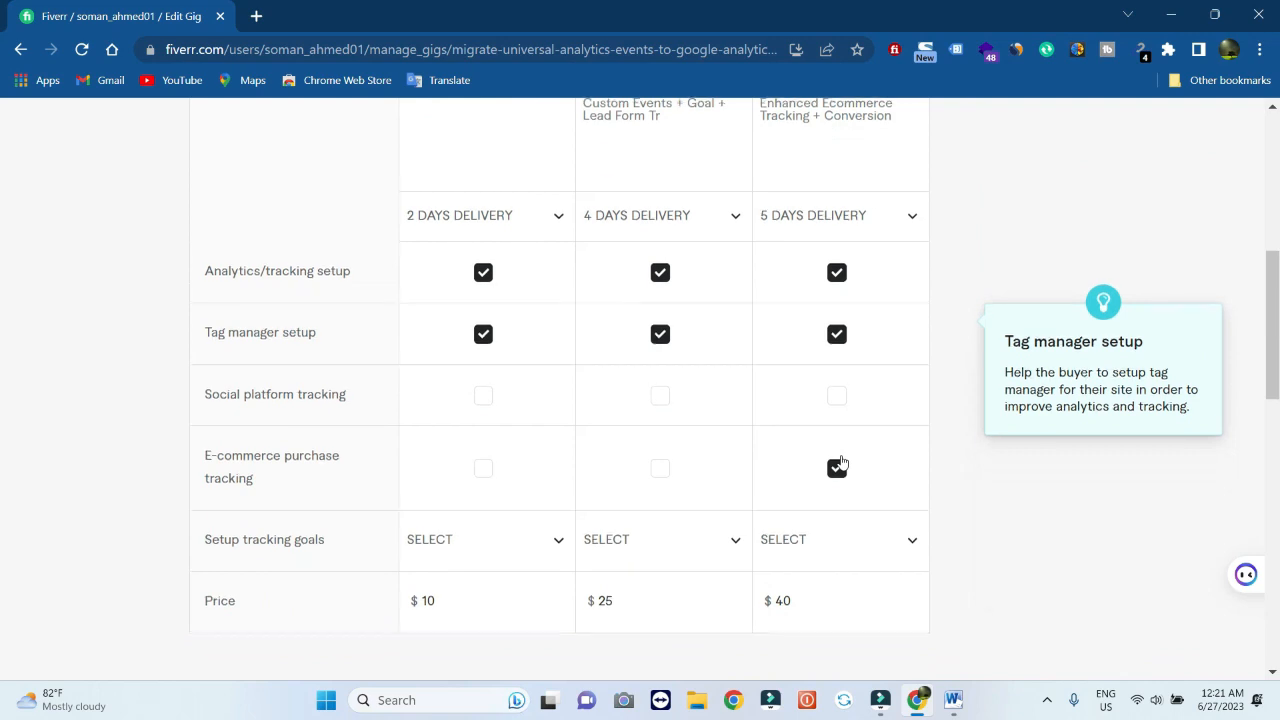
{"action": "scroll", "coordinate": [841, 461], "scroll_direction": "down", "scroll_amount": 1}
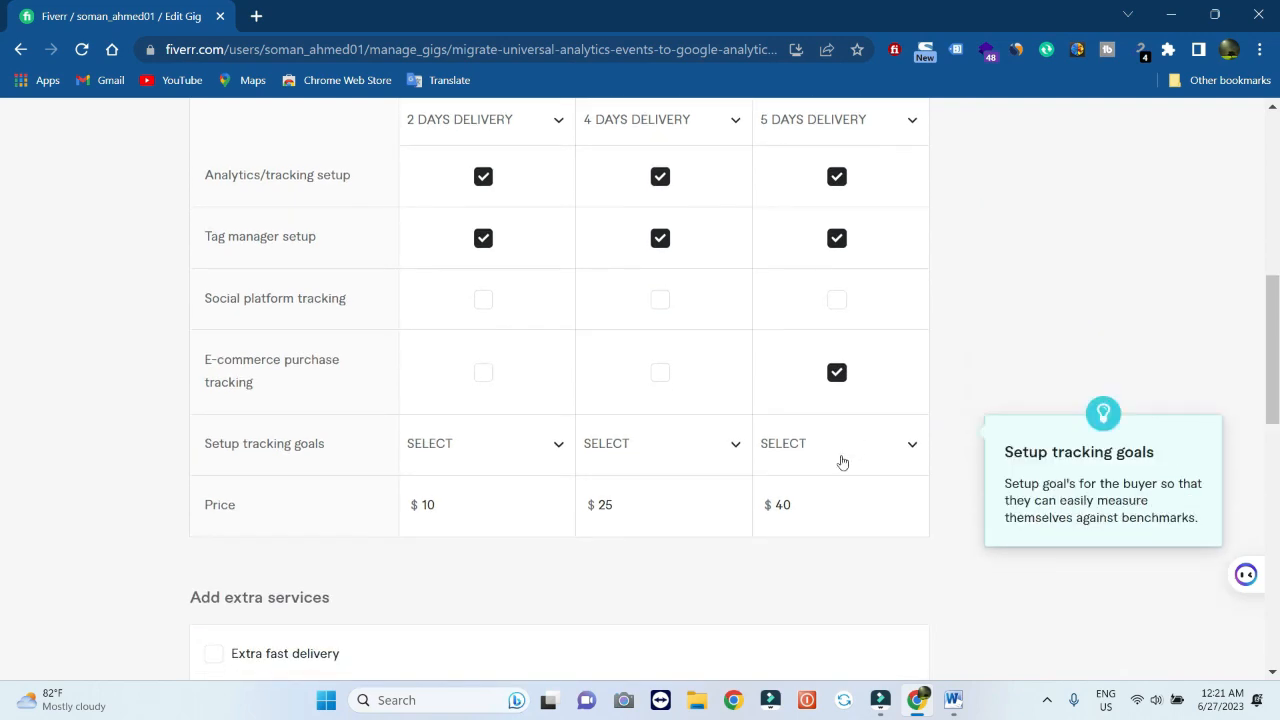
{"action": "scroll", "coordinate": [841, 461], "scroll_direction": "down", "scroll_amount": 1}
{"action": "scroll", "coordinate": [841, 461], "scroll_direction": "up", "scroll_amount": 3}
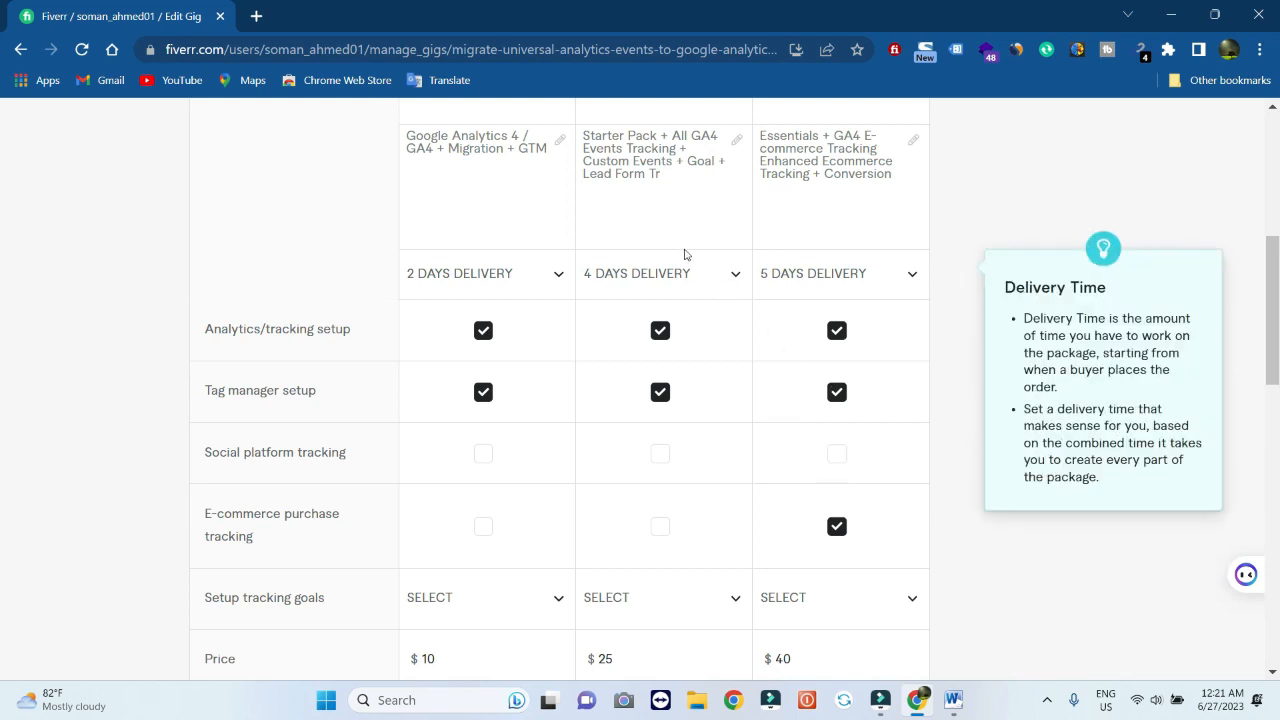
Complete the Standard package description with a final 'r' and save the Scope & Pricing step
{"action": "left_click", "coordinate": [670, 175]}
{"action": "type", "text": "r"}
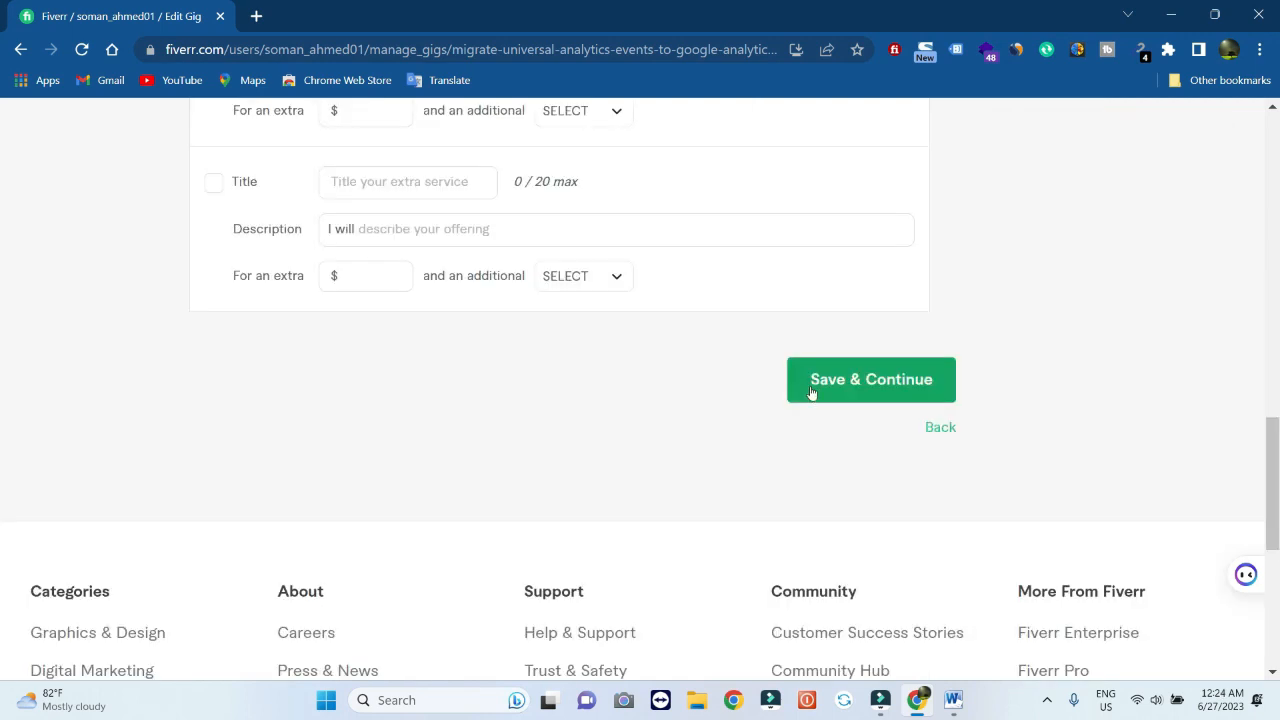
{"action": "left_click", "coordinate": [835, 399]}
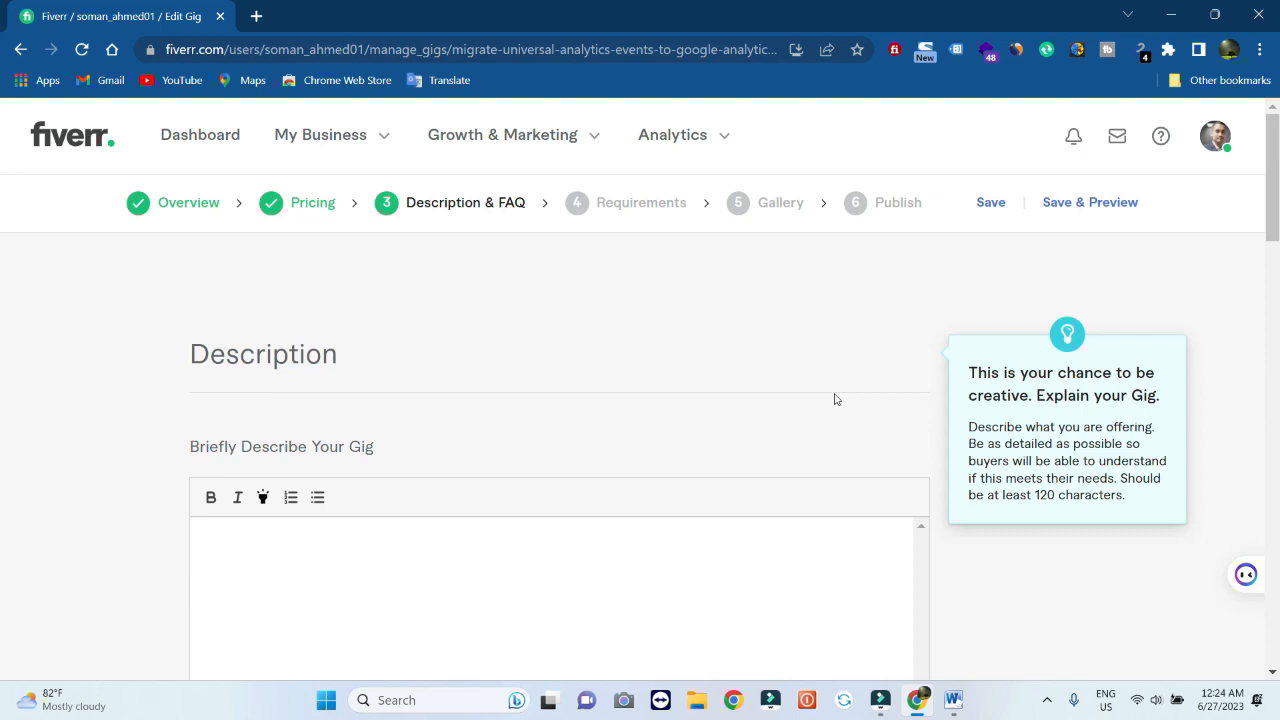
Paste the gig write-up from Word into Fiverr's empty description box, filling 1032/1200 characters
{"action": "scroll", "coordinate": [835, 399], "scroll_direction": "down", "scroll_amount": 2}
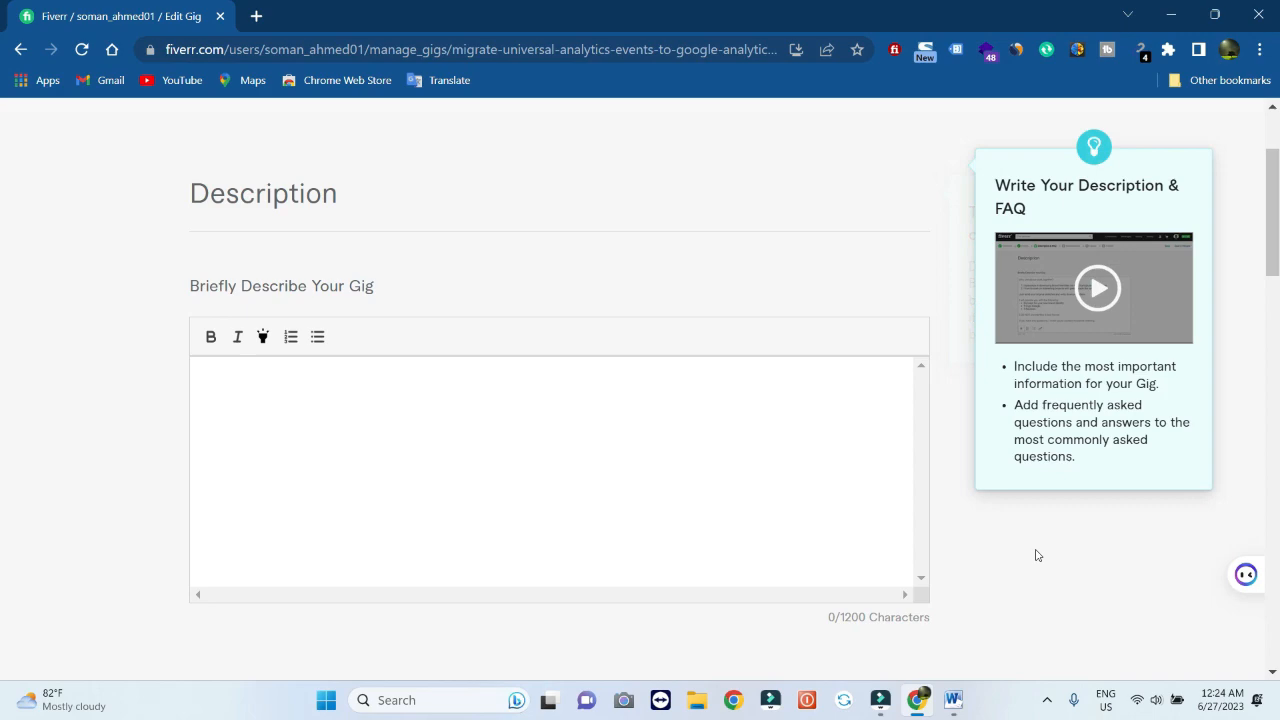
{"action": "left_click", "coordinate": [952, 700]}
{"action": "scroll", "coordinate": [176, 282], "scroll_direction": "up", "scroll_amount": 15}
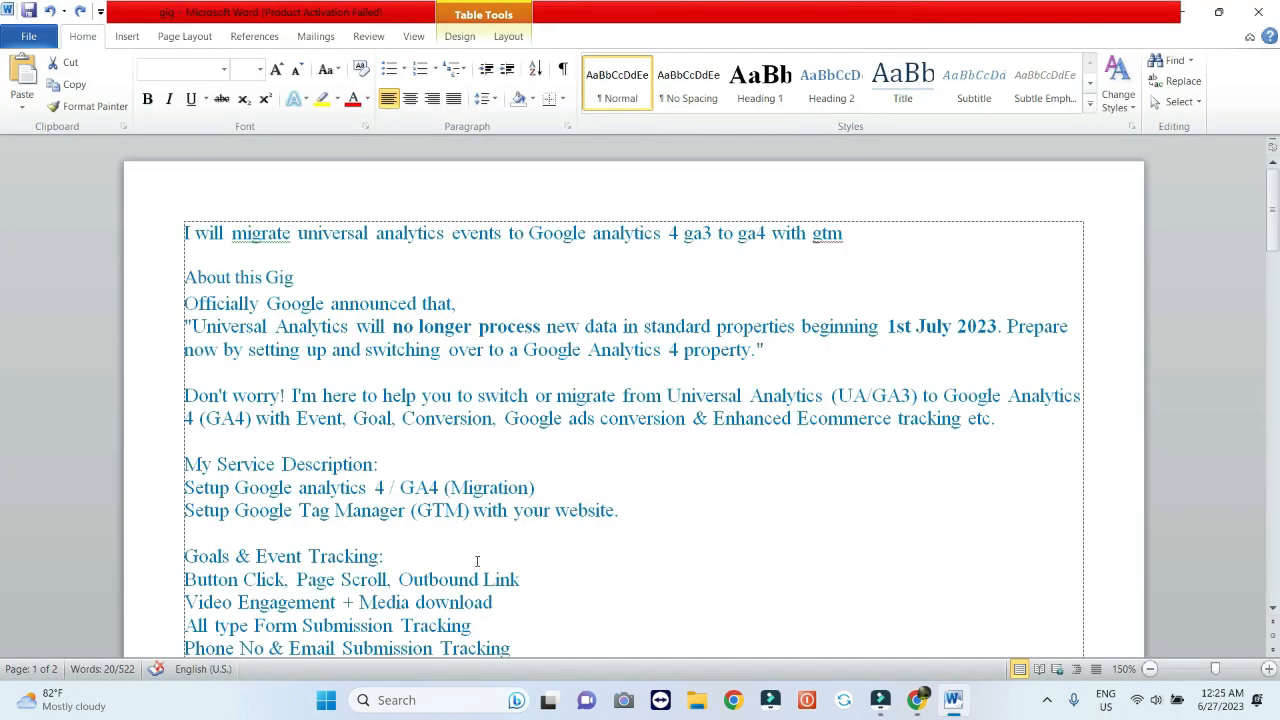
{"action": "scroll", "coordinate": [477, 561], "scroll_direction": "down", "scroll_amount": 15}
{"action": "scroll", "coordinate": [477, 561], "scroll_direction": "up", "scroll_amount": 5}
{"action": "scroll", "coordinate": [477, 561], "scroll_direction": "down", "scroll_amount": 3}
{"action": "scroll", "coordinate": [477, 561], "scroll_direction": "up", "scroll_amount": 13}
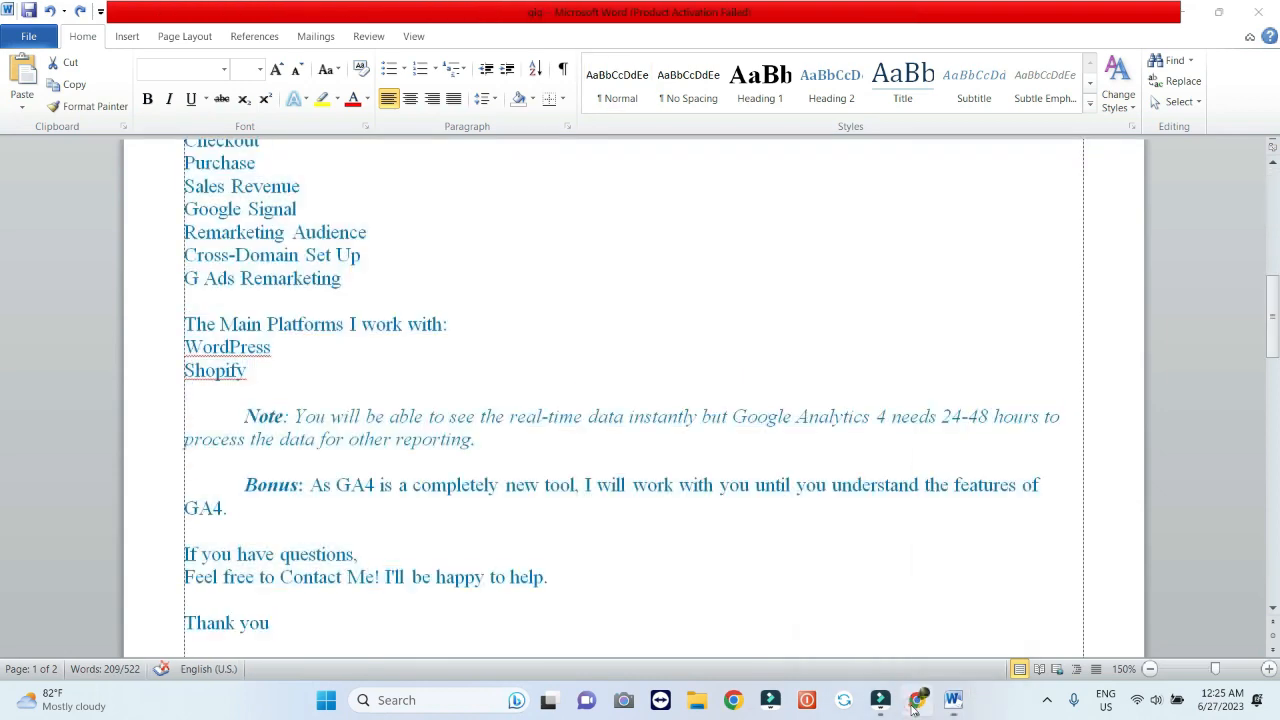
{"action": "left_click", "coordinate": [918, 700]}
{"action": "left_click", "coordinate": [435, 450]}
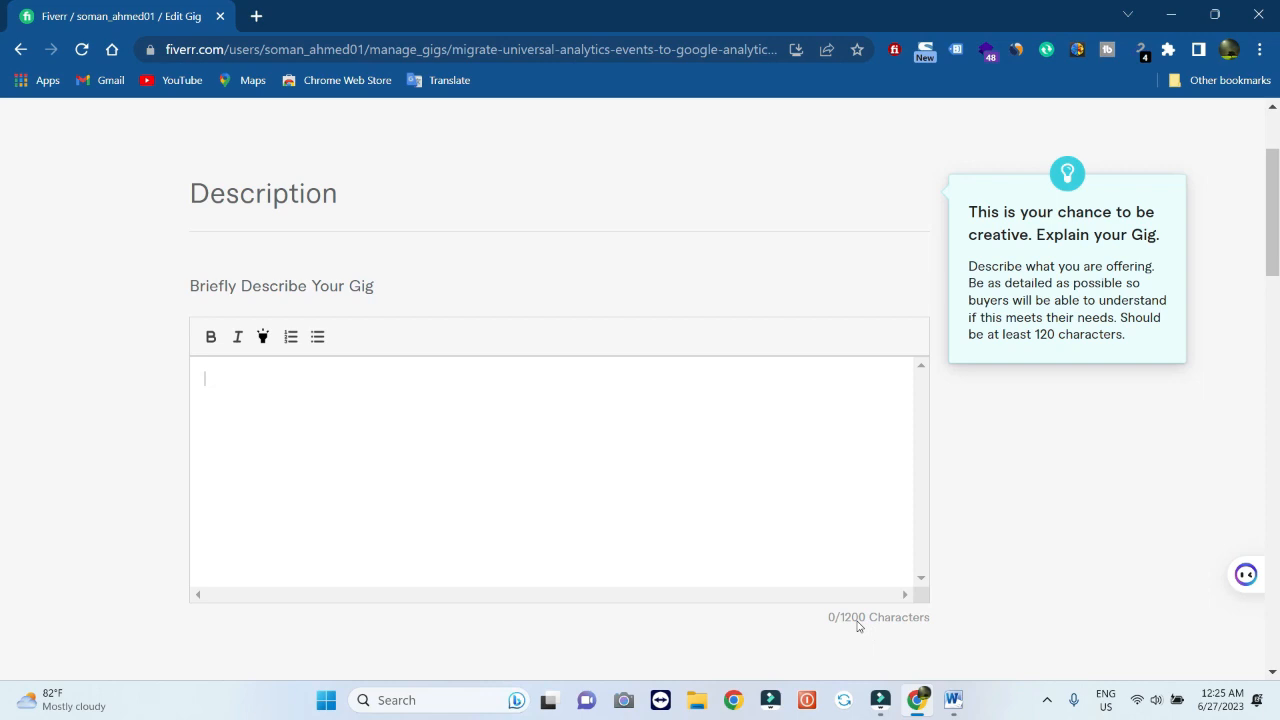
{"action": "left_click", "coordinate": [508, 482]}
{"action": "key", "text": "ctrl+v"}
Scroll through the pasted description to check it runs from 'About this Gig' to 'Thank you'
{"action": "scroll", "coordinate": [537, 501], "scroll_direction": "down", "scroll_amount": 1}
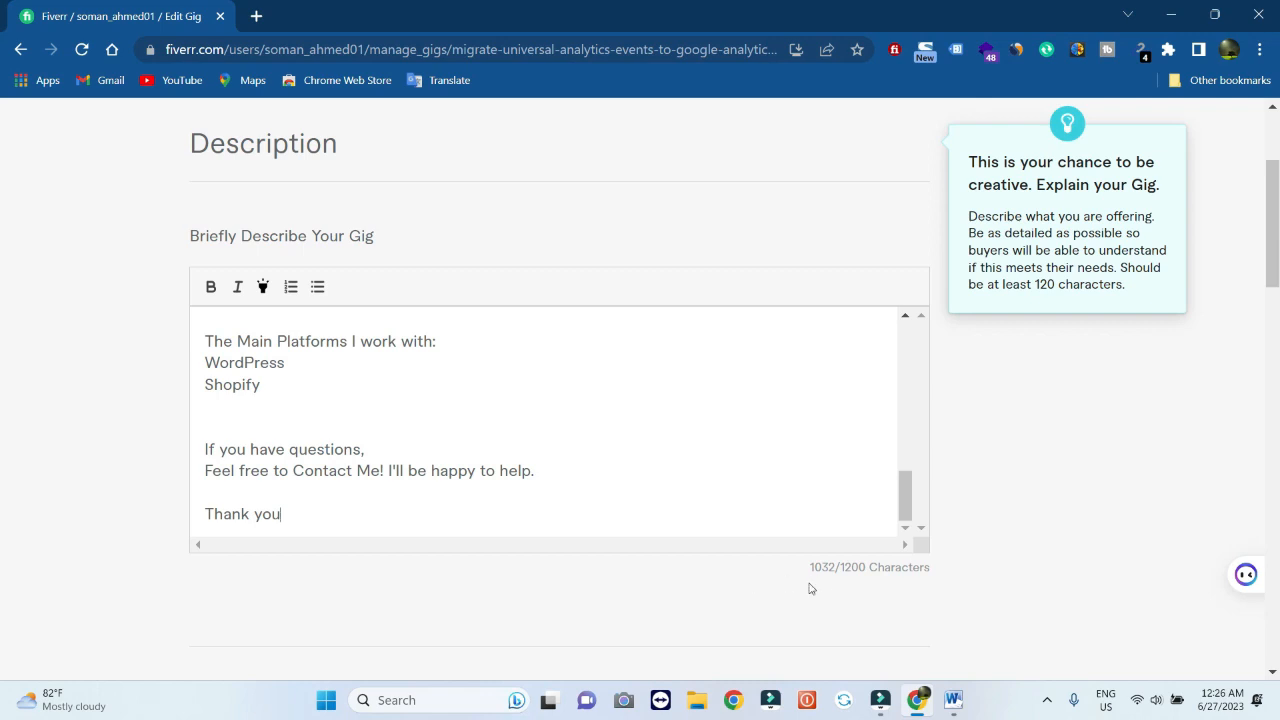
{"action": "scroll", "coordinate": [811, 589], "scroll_direction": "down", "scroll_amount": 5}
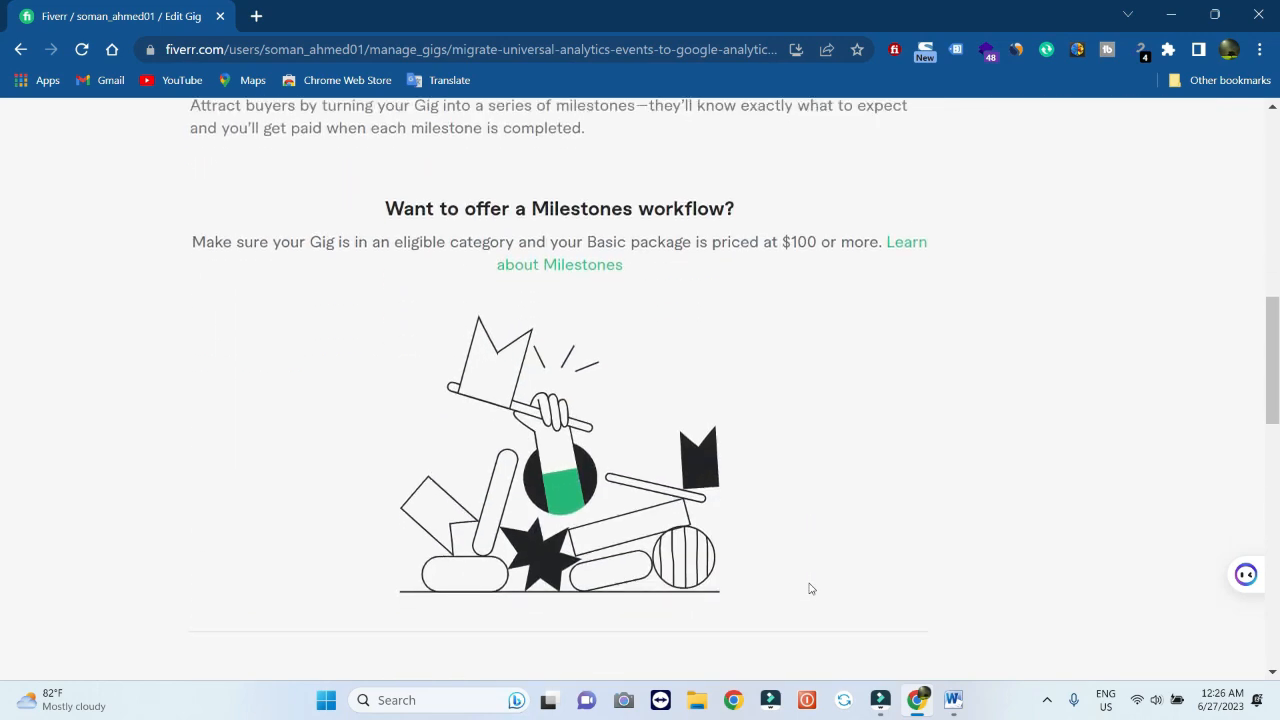
{"action": "scroll", "coordinate": [811, 589], "scroll_direction": "up", "scroll_amount": 5}
{"action": "scroll", "coordinate": [811, 589], "scroll_direction": "up", "scroll_amount": 1}
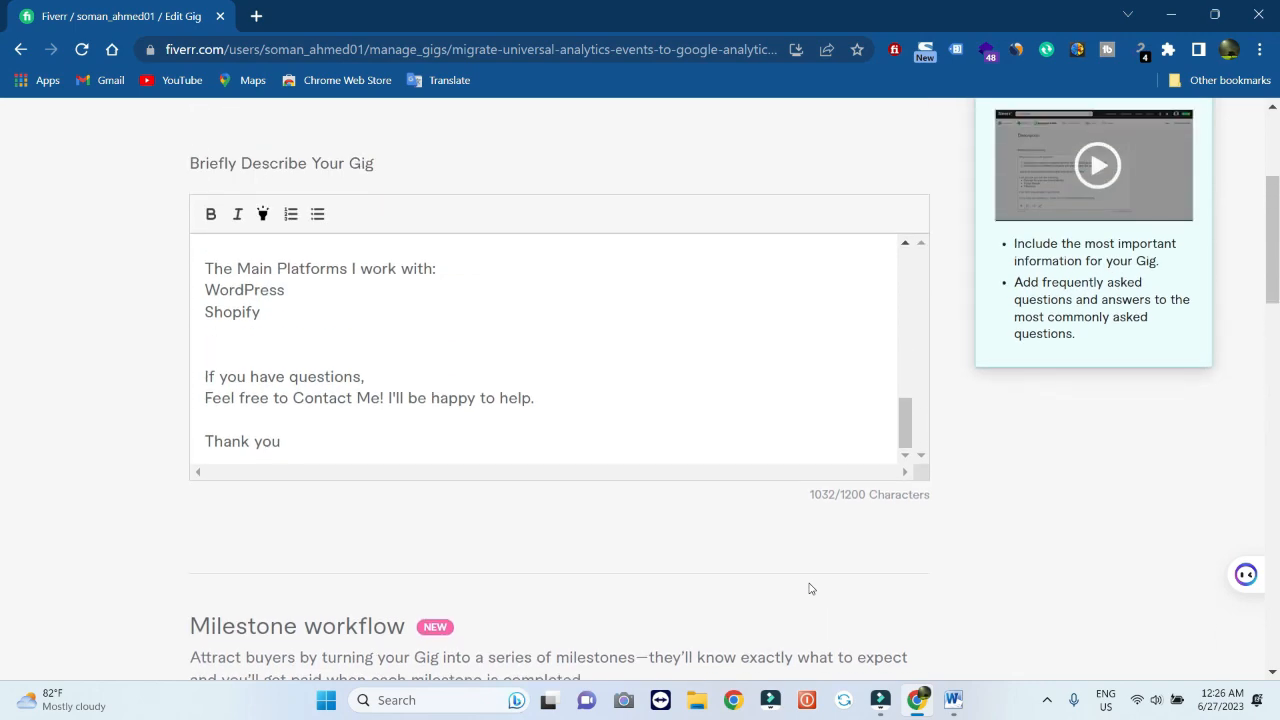
{"action": "scroll", "coordinate": [811, 589], "scroll_direction": "down", "scroll_amount": 2}
{"action": "scroll", "coordinate": [811, 589], "scroll_direction": "down", "scroll_amount": 4}
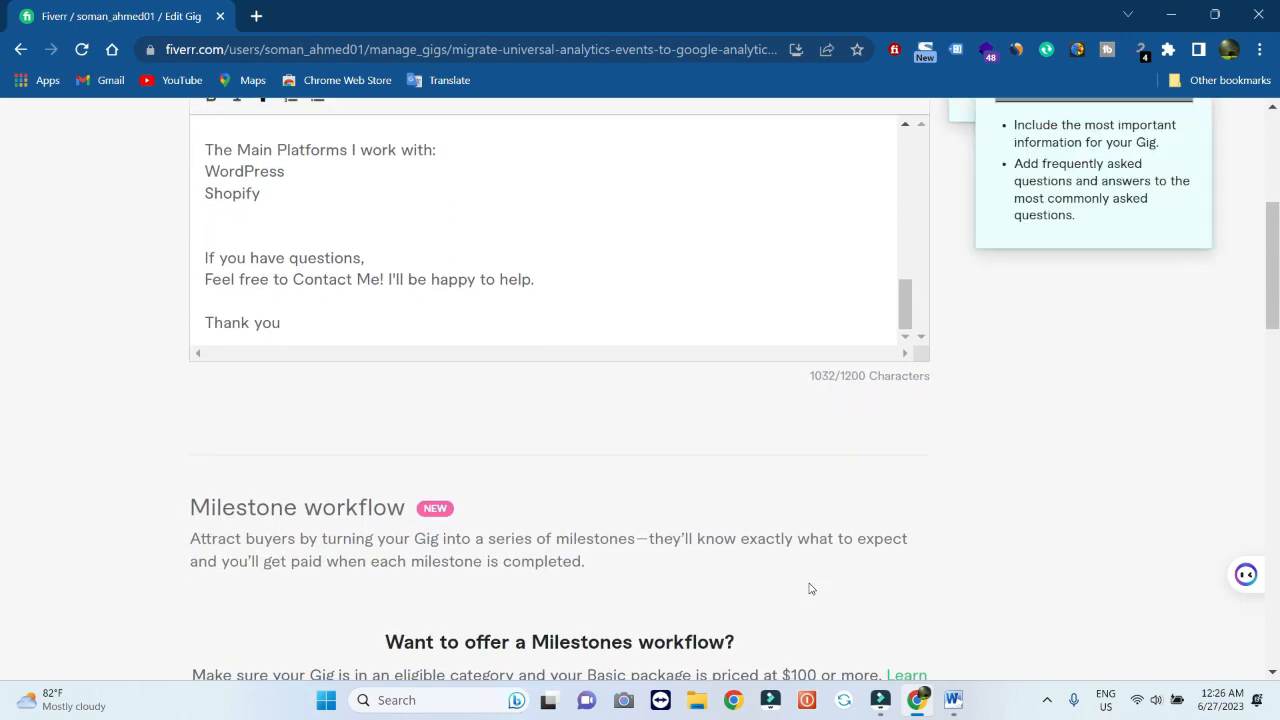
{"action": "scroll", "coordinate": [811, 589], "scroll_direction": "up", "scroll_amount": 6}
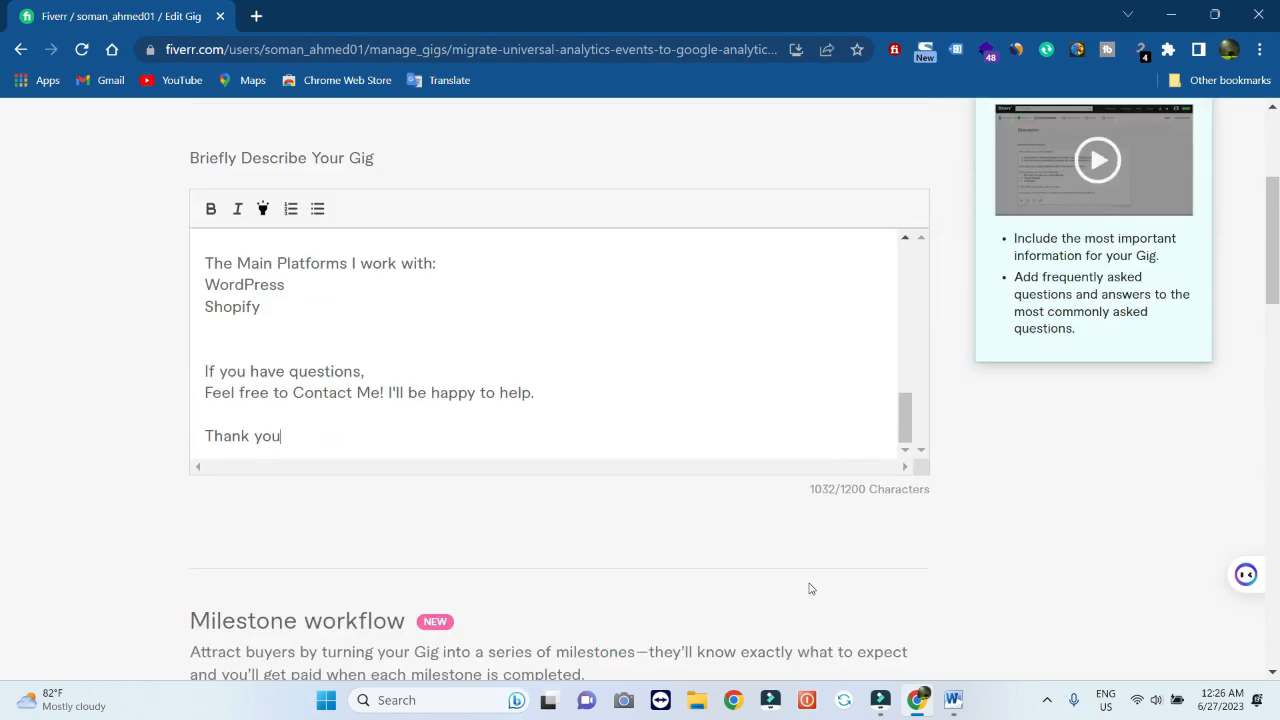
{"action": "scroll", "coordinate": [554, 608], "scroll_direction": "up", "scroll_amount": 6}
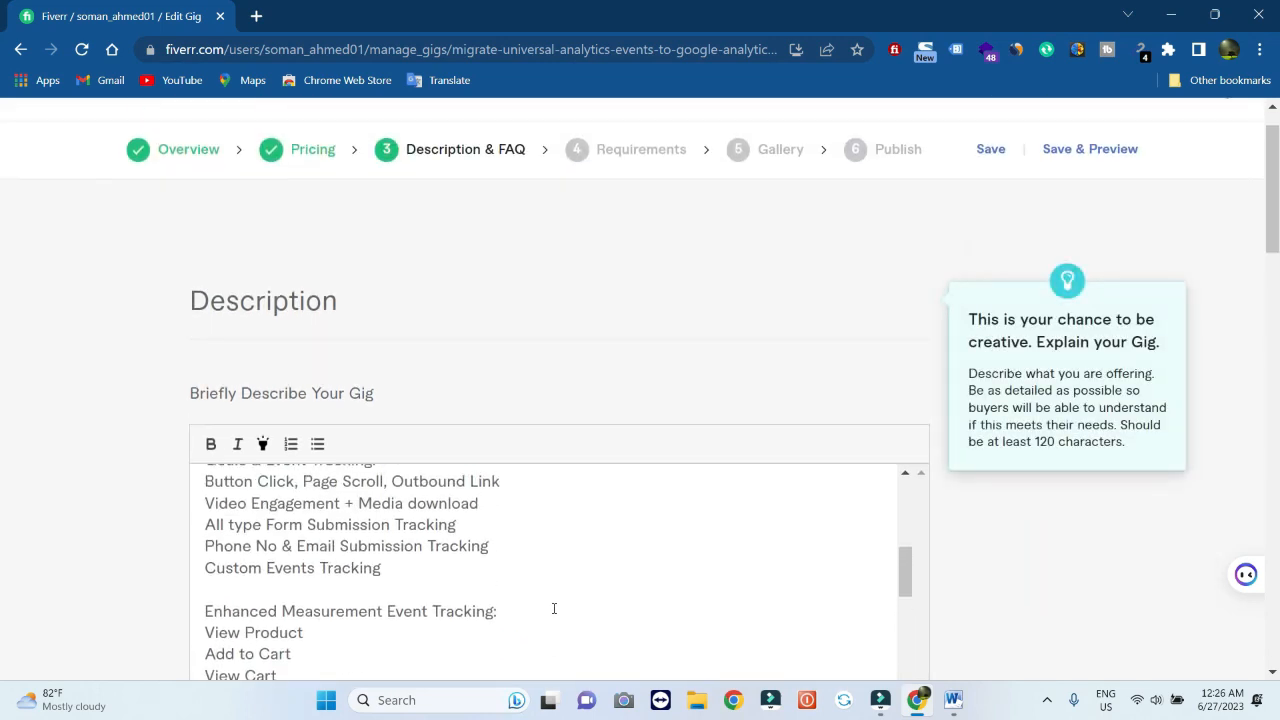
{"action": "scroll", "coordinate": [554, 608], "scroll_direction": "down", "scroll_amount": 1}
{"action": "scroll", "coordinate": [554, 608], "scroll_direction": "up", "scroll_amount": 1}
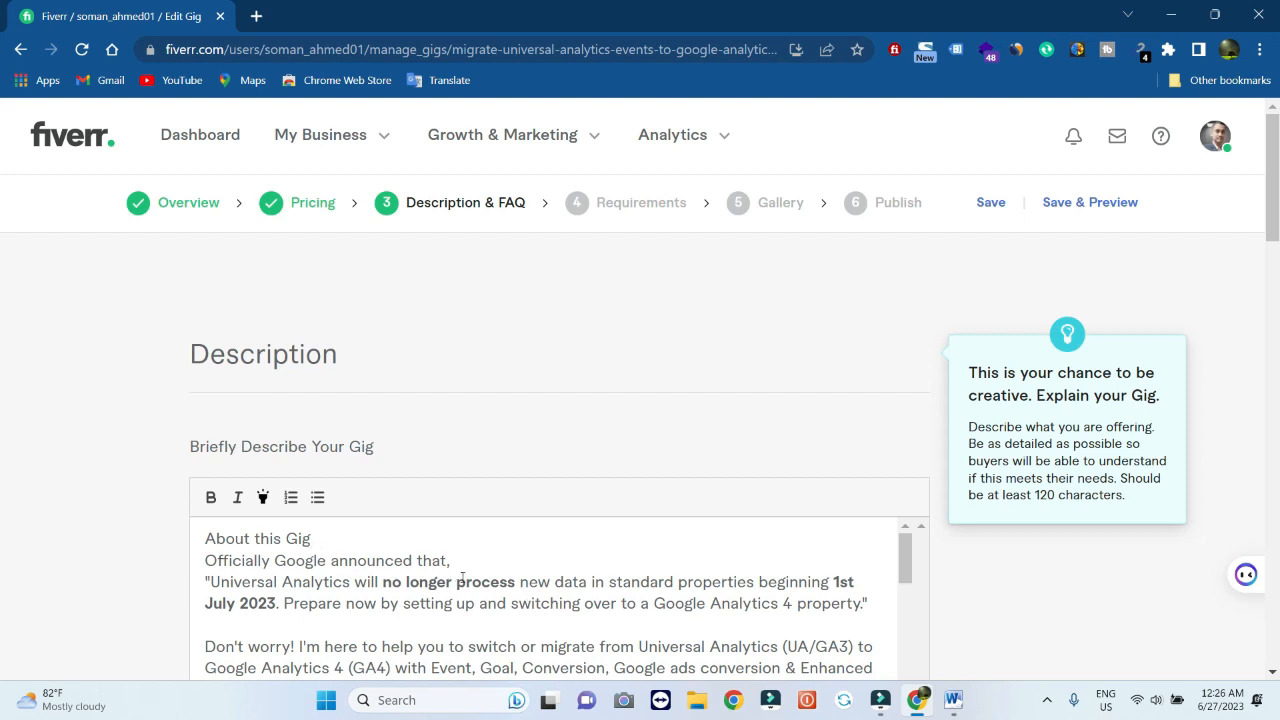
{"action": "scroll", "coordinate": [521, 616], "scroll_direction": "down", "scroll_amount": 5}
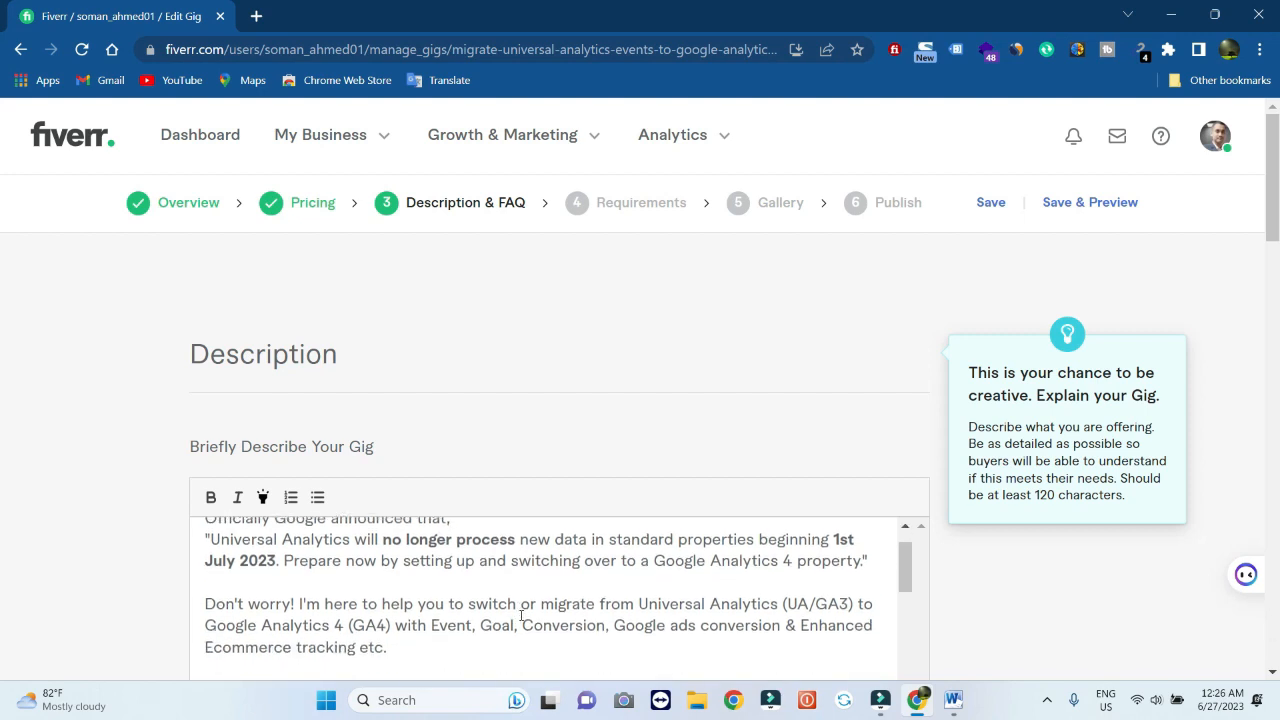
{"action": "scroll", "coordinate": [521, 616], "scroll_direction": "down", "scroll_amount": 2}
{"action": "scroll", "coordinate": [521, 616], "scroll_direction": "up", "scroll_amount": 3}
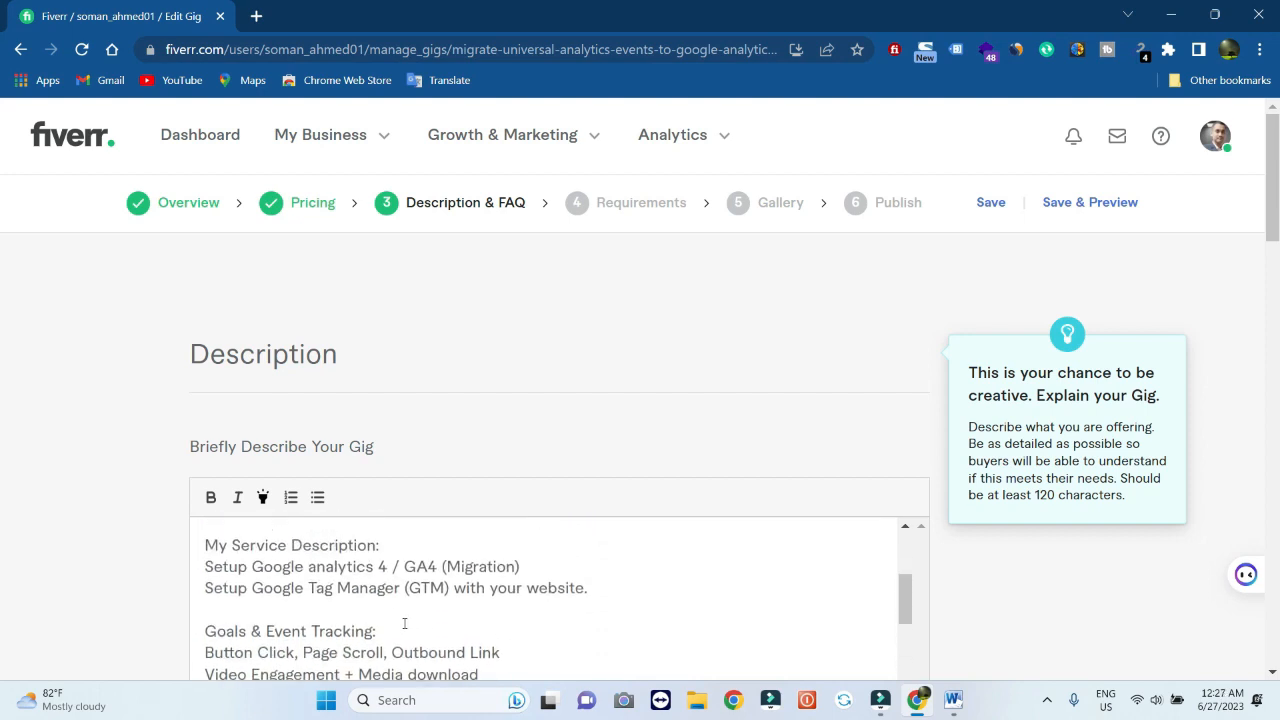
Bold the 'Goals & Event Tracking:', 'My Service Description:' and 'About this Gig' headings
{"action": "left_click_drag", "start_coordinate": [375, 632], "coordinate": [203, 628]}
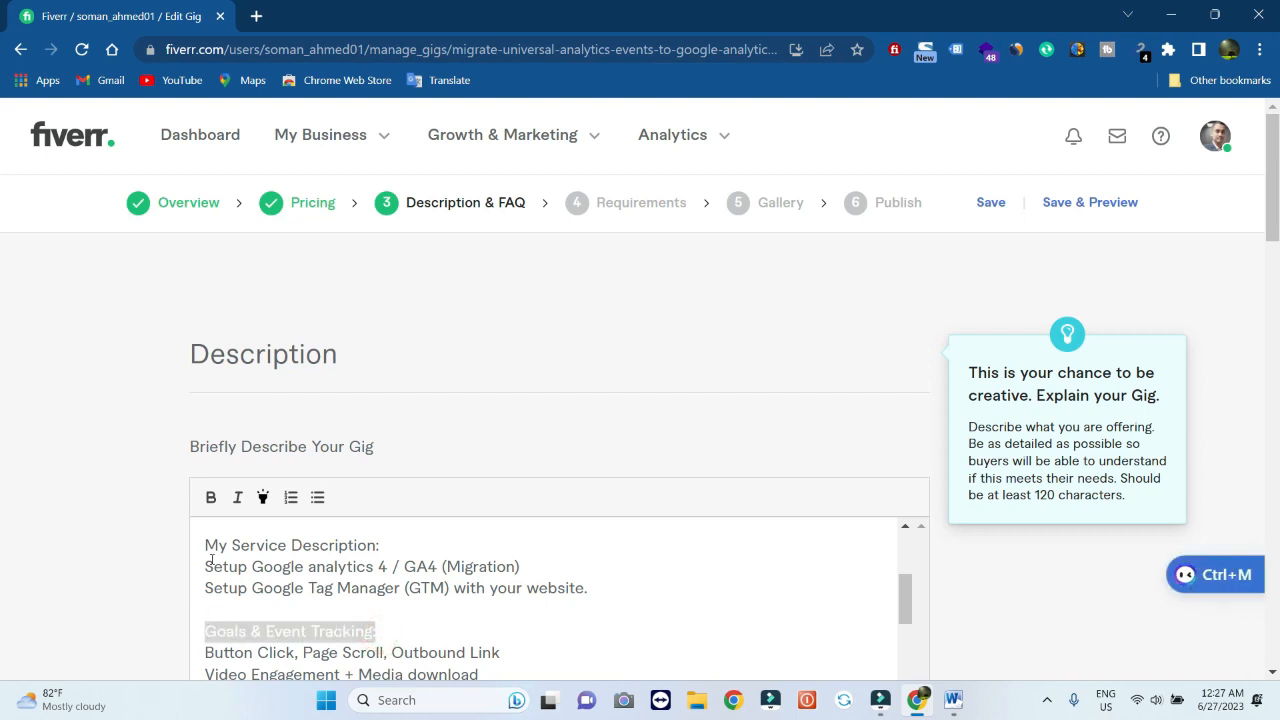
{"action": "left_click", "coordinate": [213, 495]}
{"action": "left_click", "coordinate": [440, 623]}
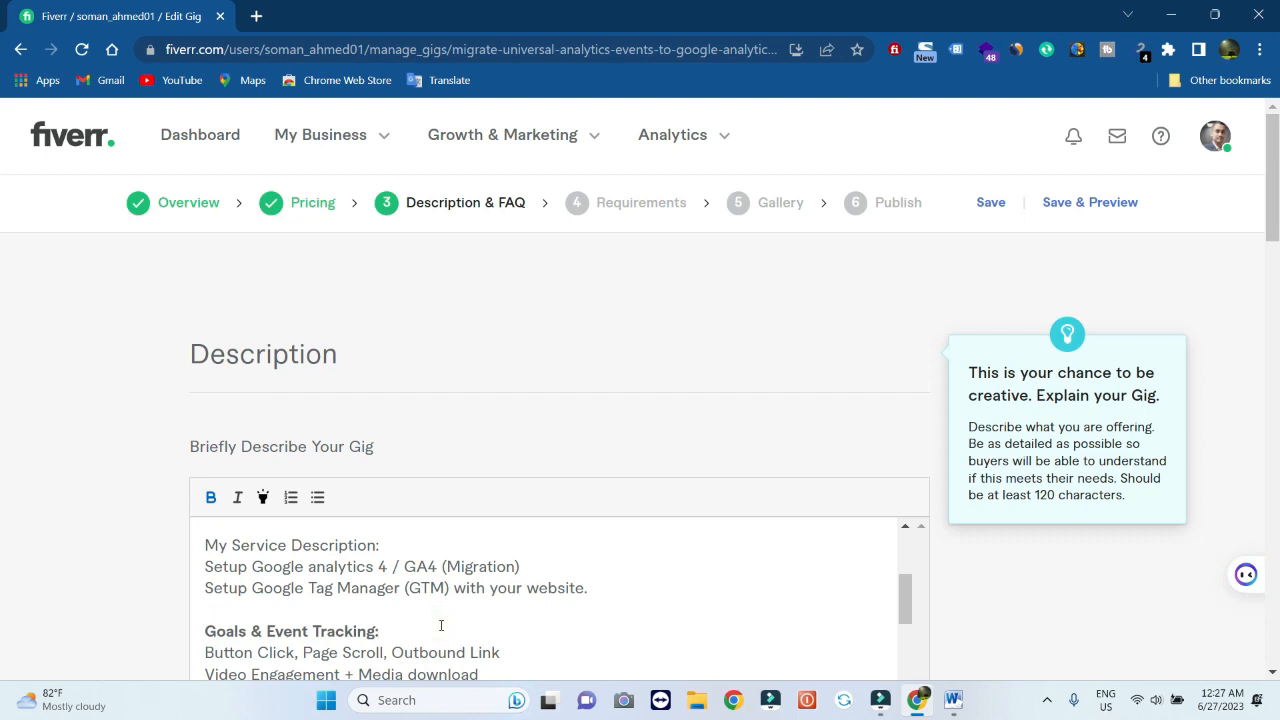
{"action": "scroll", "coordinate": [440, 623], "scroll_direction": "up", "scroll_amount": 1}
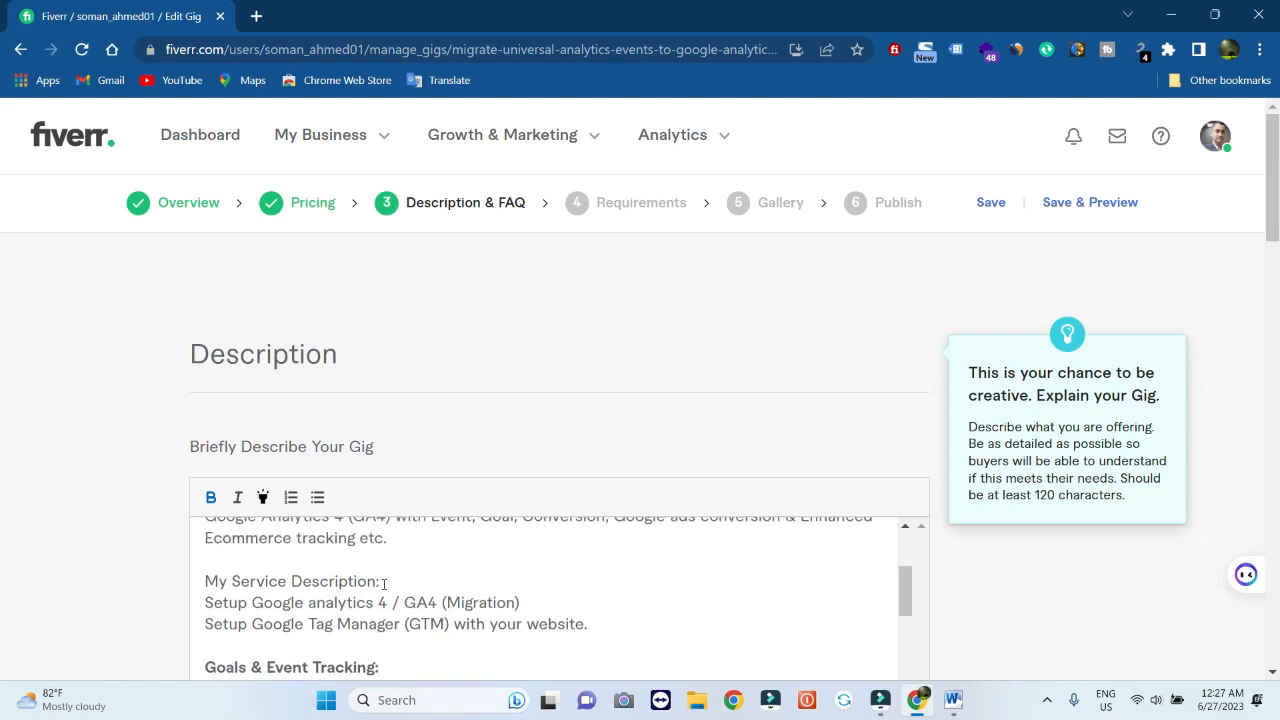
{"action": "left_click_drag", "start_coordinate": [385, 583], "coordinate": [207, 587]}
{"action": "left_click", "coordinate": [211, 497]}
{"action": "scroll", "coordinate": [396, 560], "scroll_direction": "up", "scroll_amount": 3}
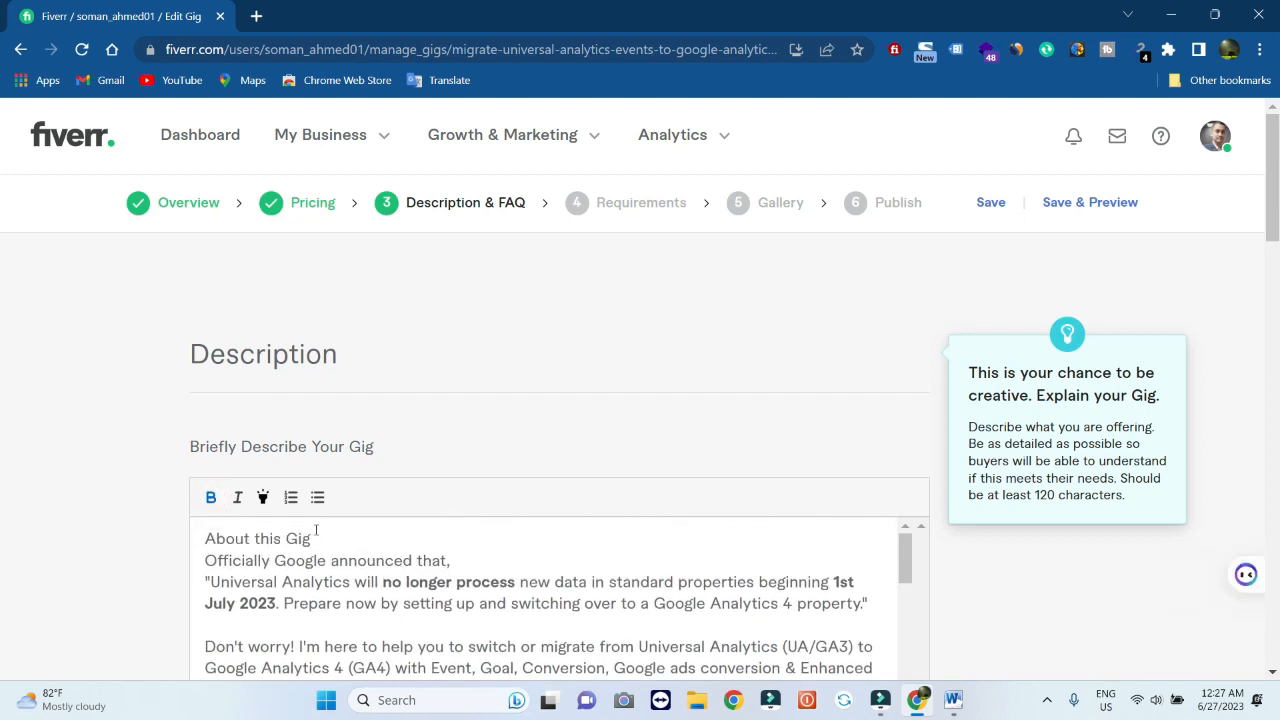
{"action": "left_click_drag", "start_coordinate": [312, 541], "coordinate": [194, 540]}
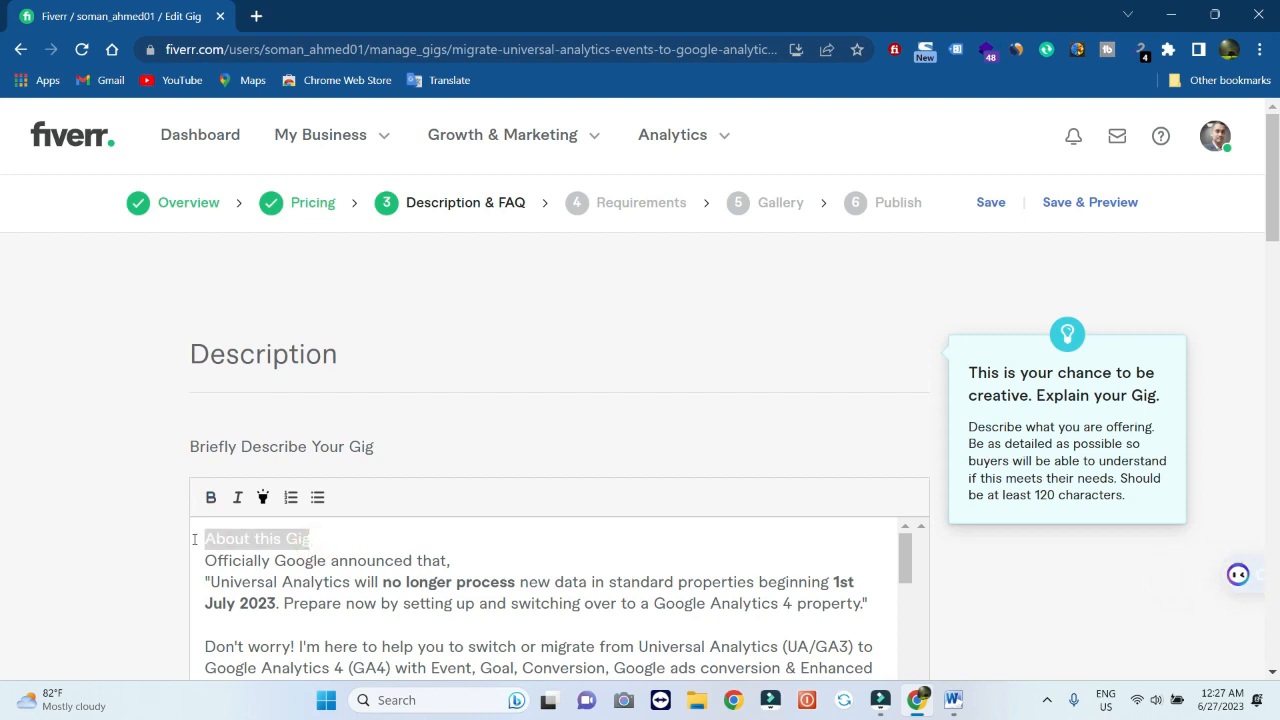
{"action": "left_click", "coordinate": [210, 498]}
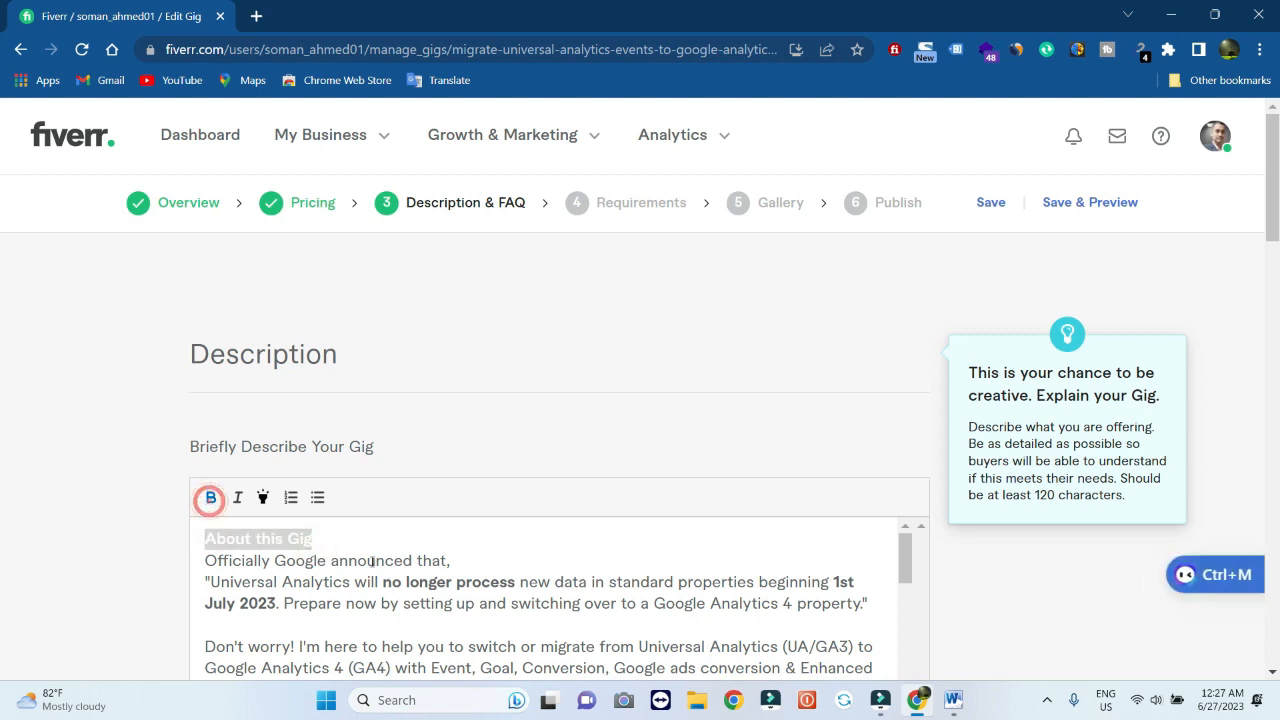
Bold the 'Enhanced Measurement Event Tracking:' and 'The Main Platforms I work with:' lines
{"action": "scroll", "coordinate": [374, 562], "scroll_direction": "down", "scroll_amount": 4}
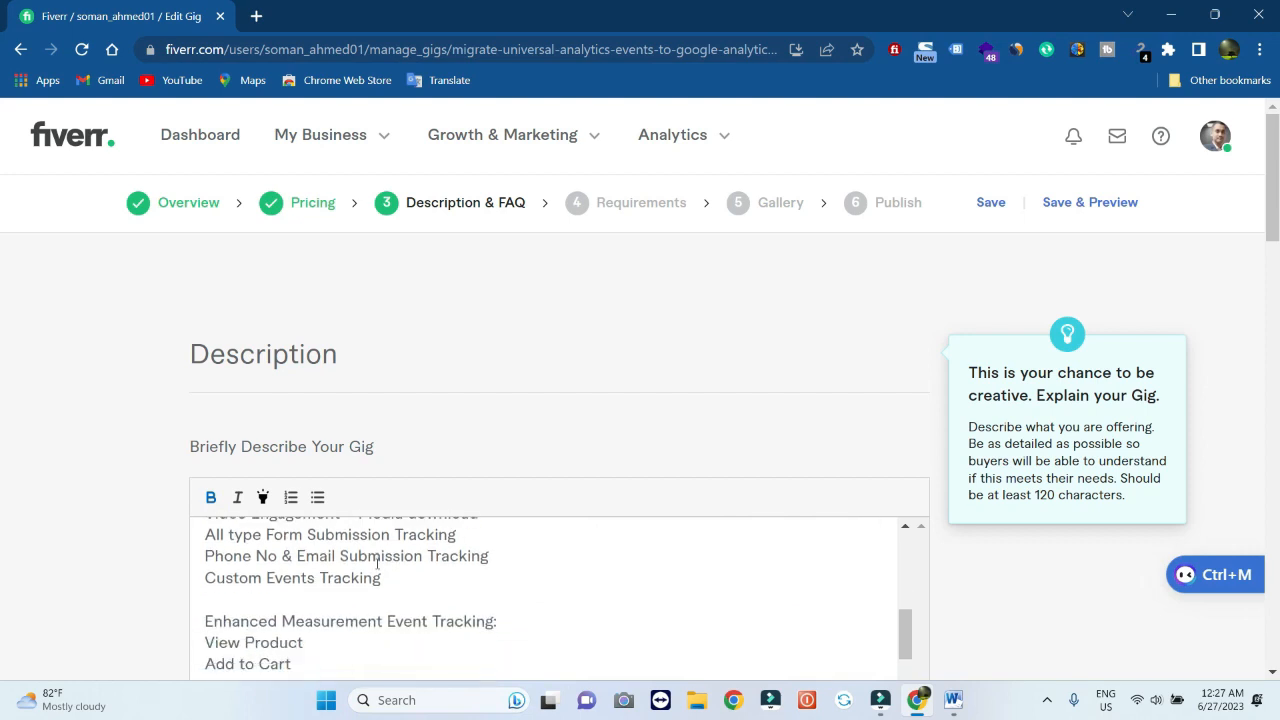
{"action": "scroll", "coordinate": [377, 562], "scroll_direction": "down", "scroll_amount": 1}
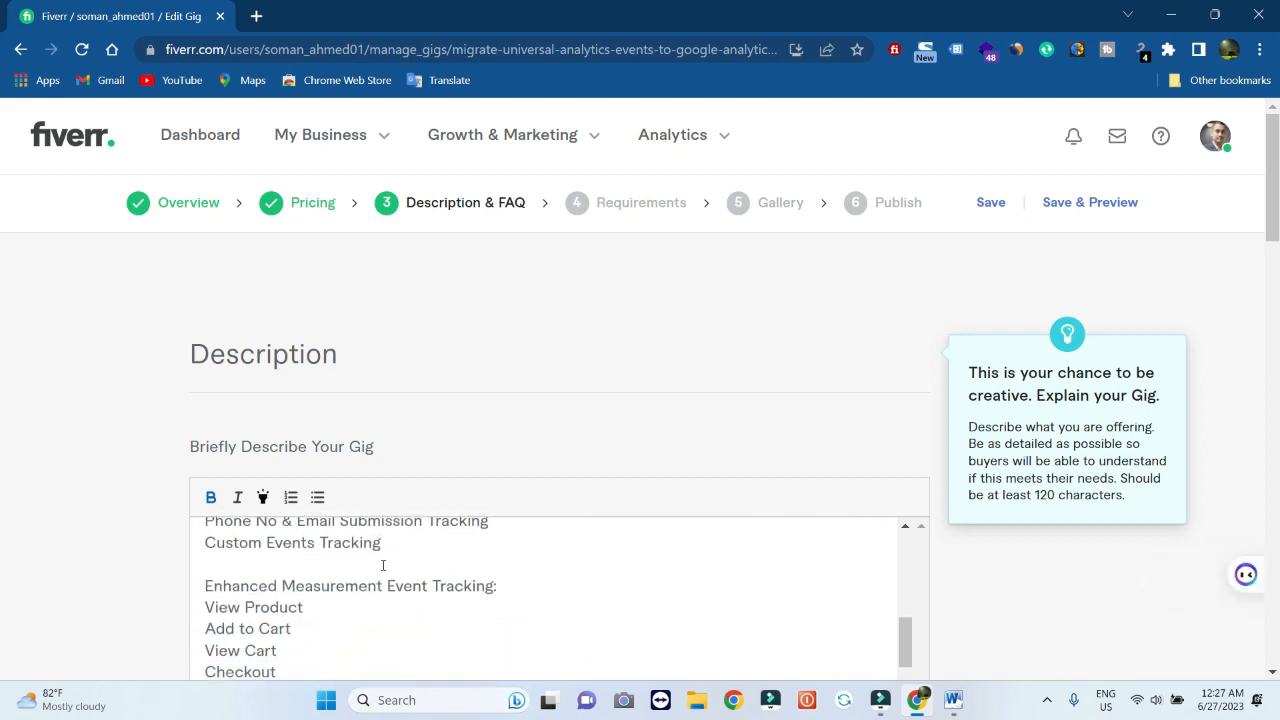
{"action": "left_click_drag", "start_coordinate": [497, 588], "coordinate": [188, 598]}
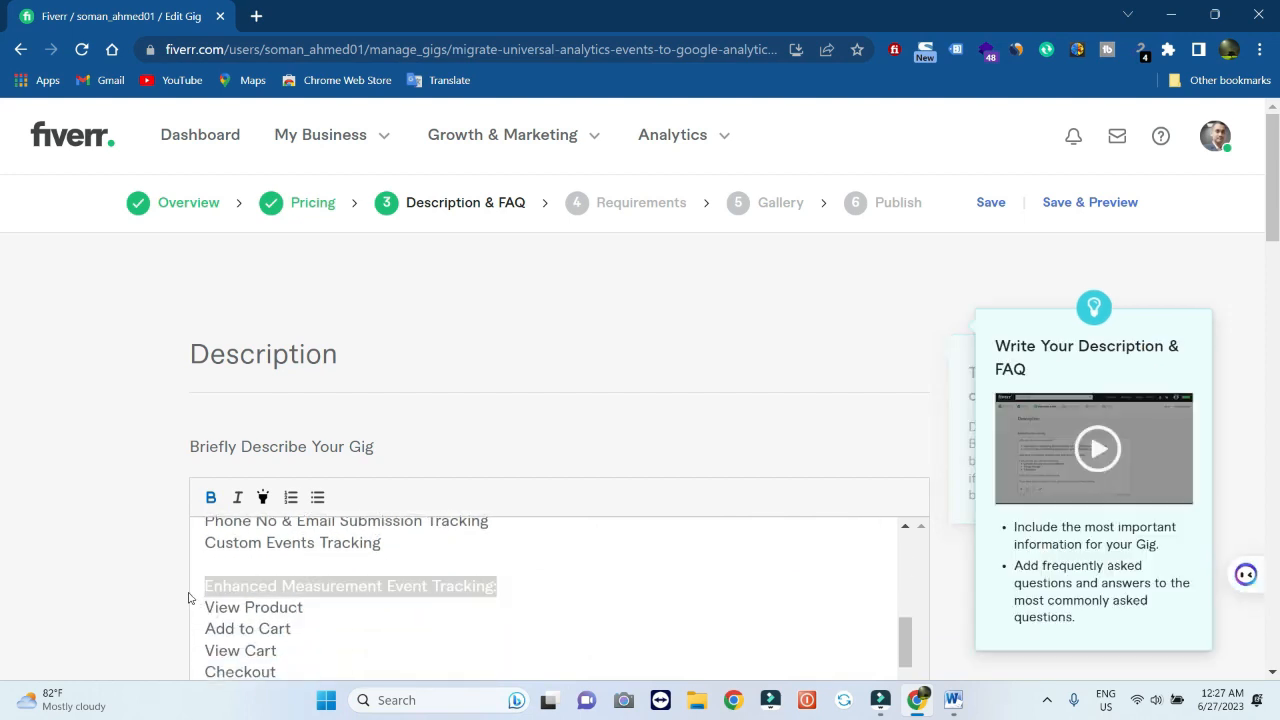
{"action": "left_click", "coordinate": [211, 498]}
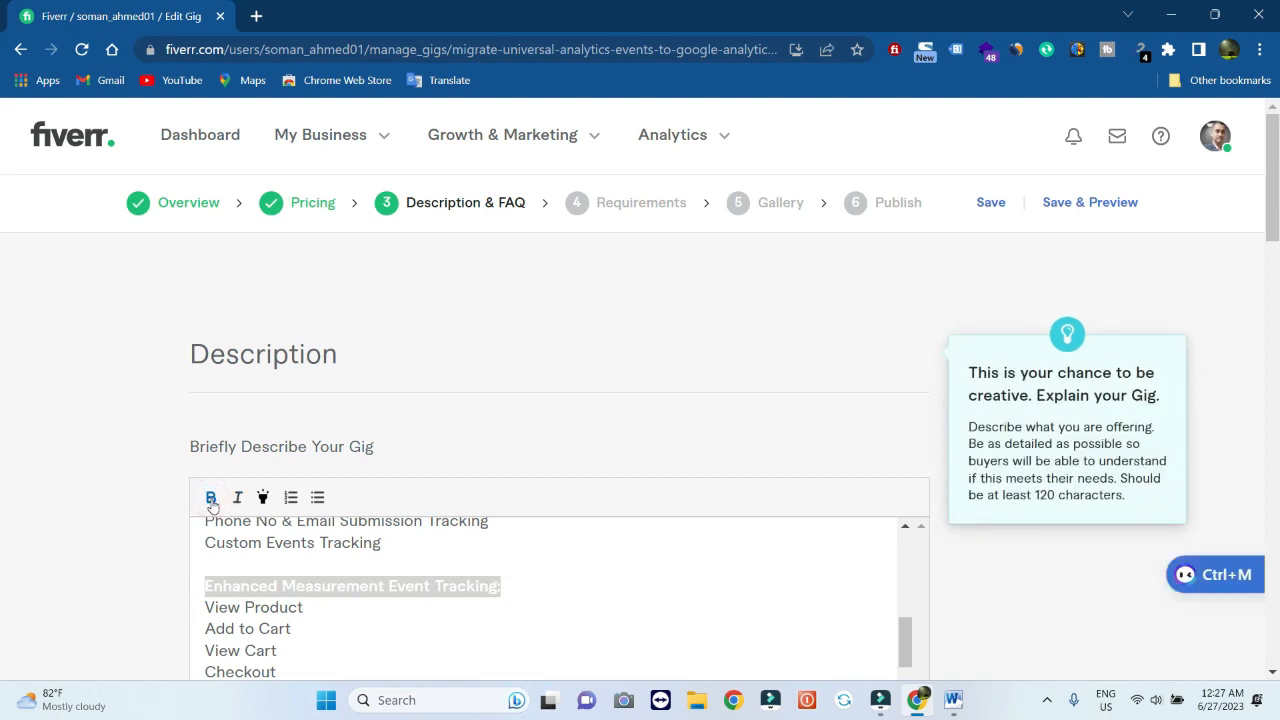
{"action": "scroll", "coordinate": [529, 551], "scroll_direction": "down", "scroll_amount": 4}
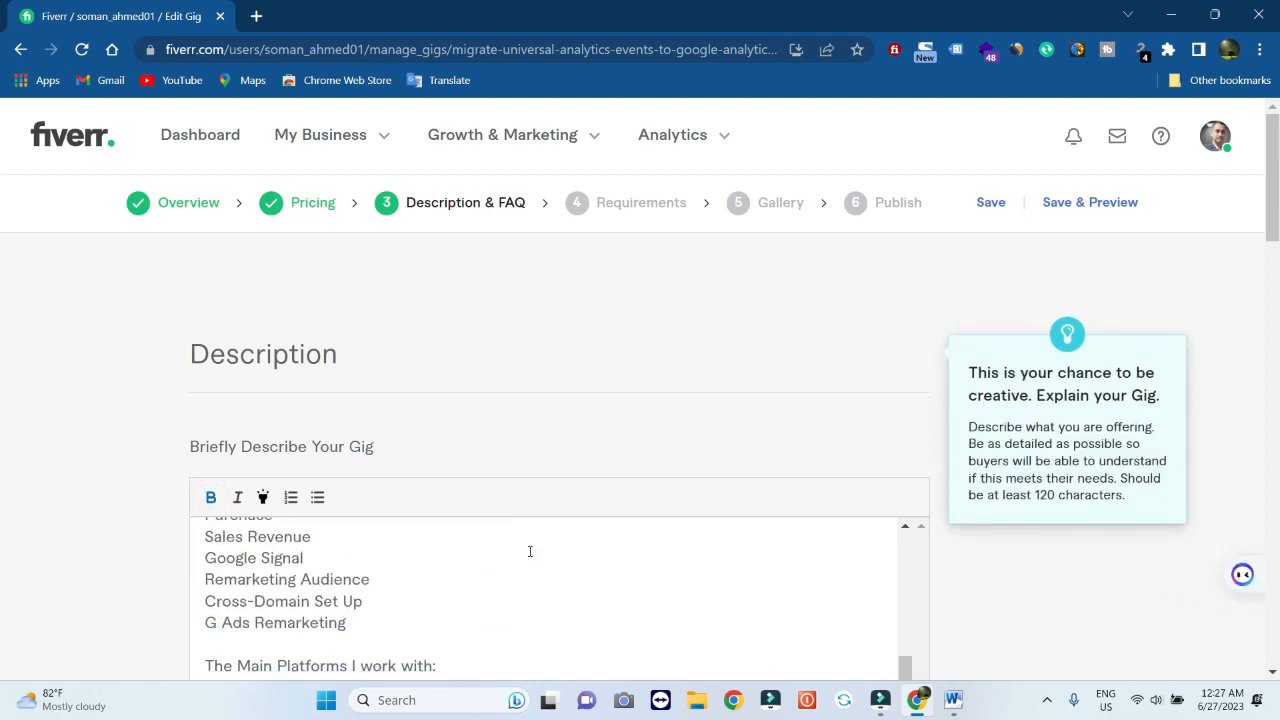
{"action": "scroll", "coordinate": [530, 551], "scroll_direction": "down", "scroll_amount": 3}
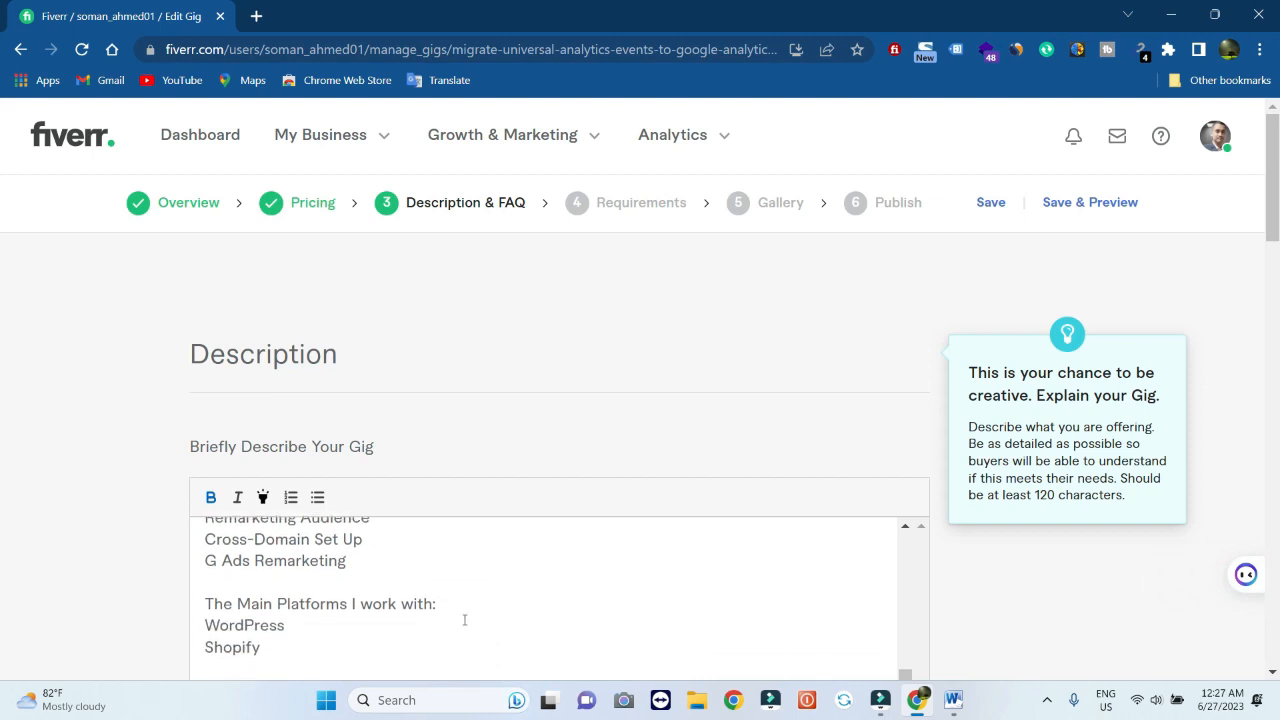
{"action": "left_click_drag", "start_coordinate": [437, 606], "coordinate": [196, 604]}
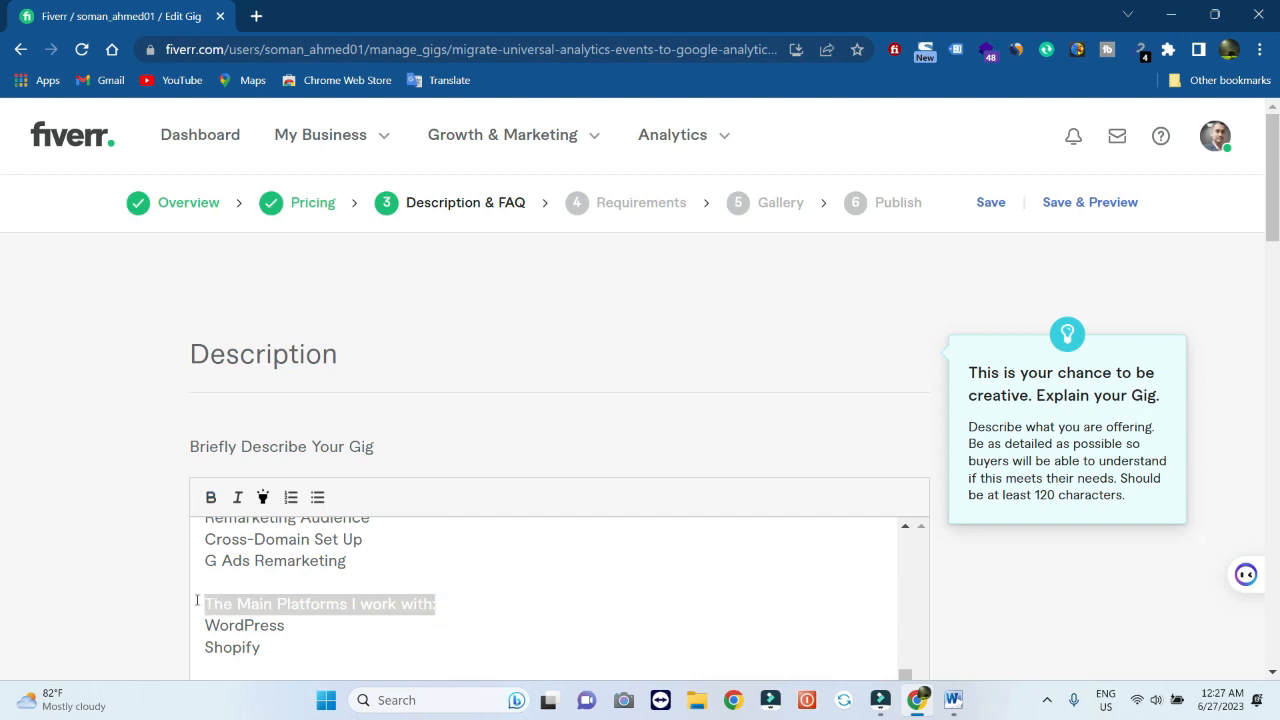
{"action": "left_click", "coordinate": [211, 497]}
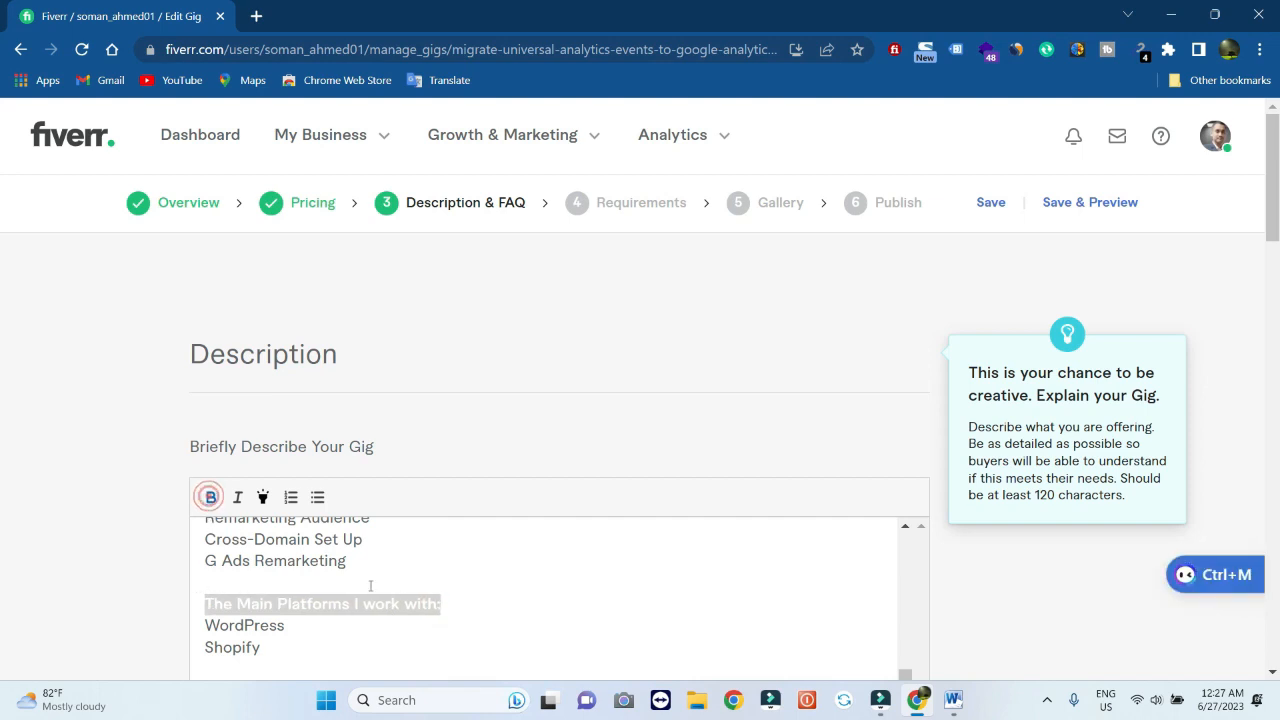
Bold the closing 'Thank you' line of the description
{"action": "scroll", "coordinate": [404, 601], "scroll_direction": "down", "scroll_amount": 5}
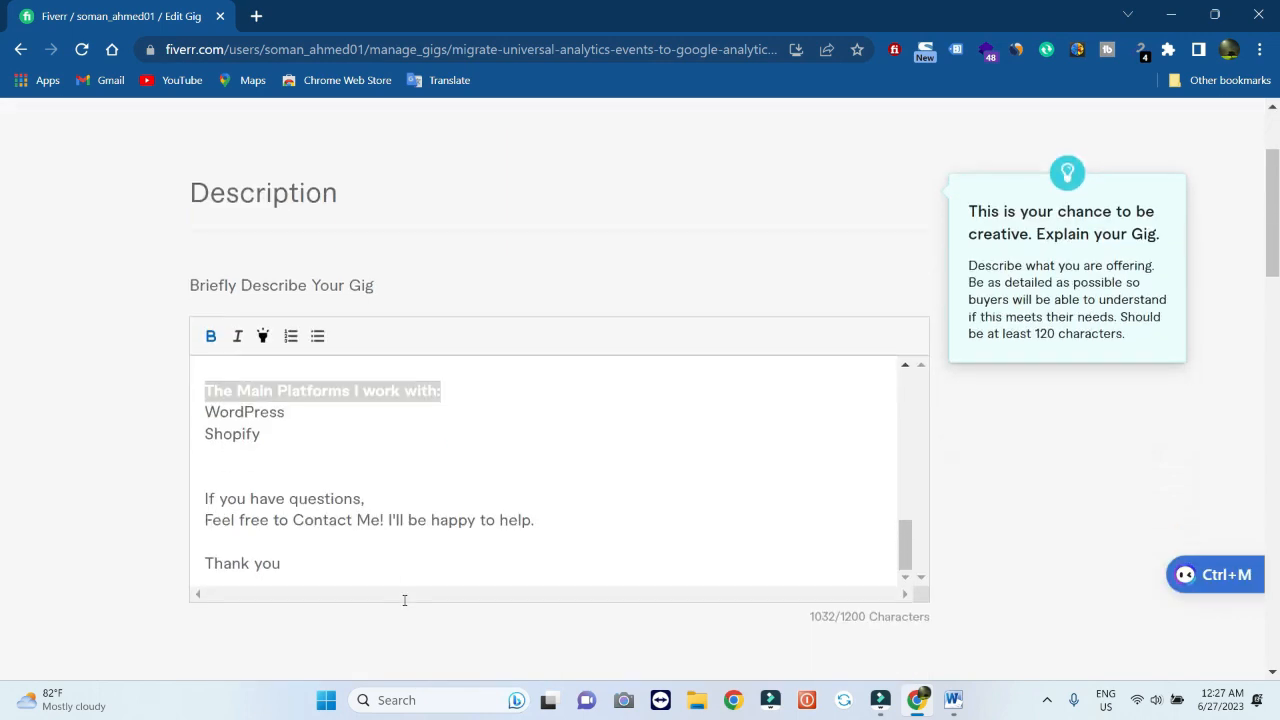
{"action": "left_click", "coordinate": [283, 530]}
{"action": "left_click_drag", "start_coordinate": [281, 530], "coordinate": [205, 526]}
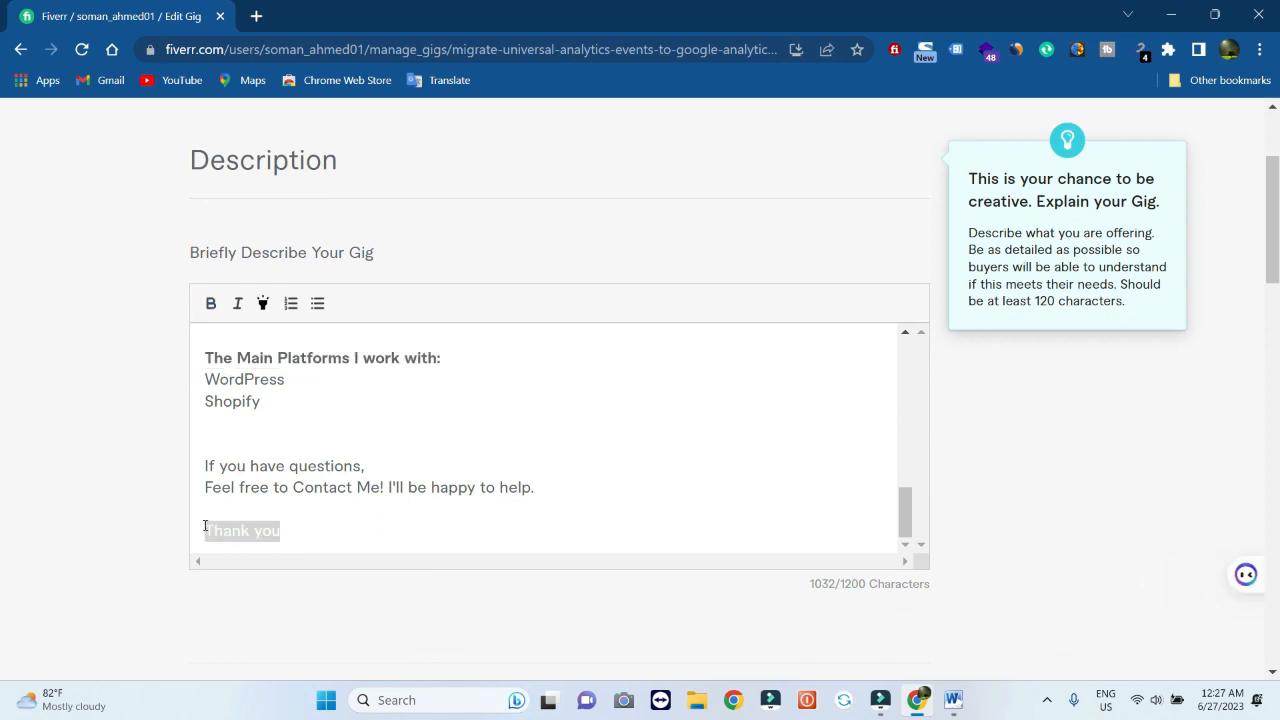
{"action": "left_click", "coordinate": [209, 303]}
{"action": "left_click", "coordinate": [461, 466]}
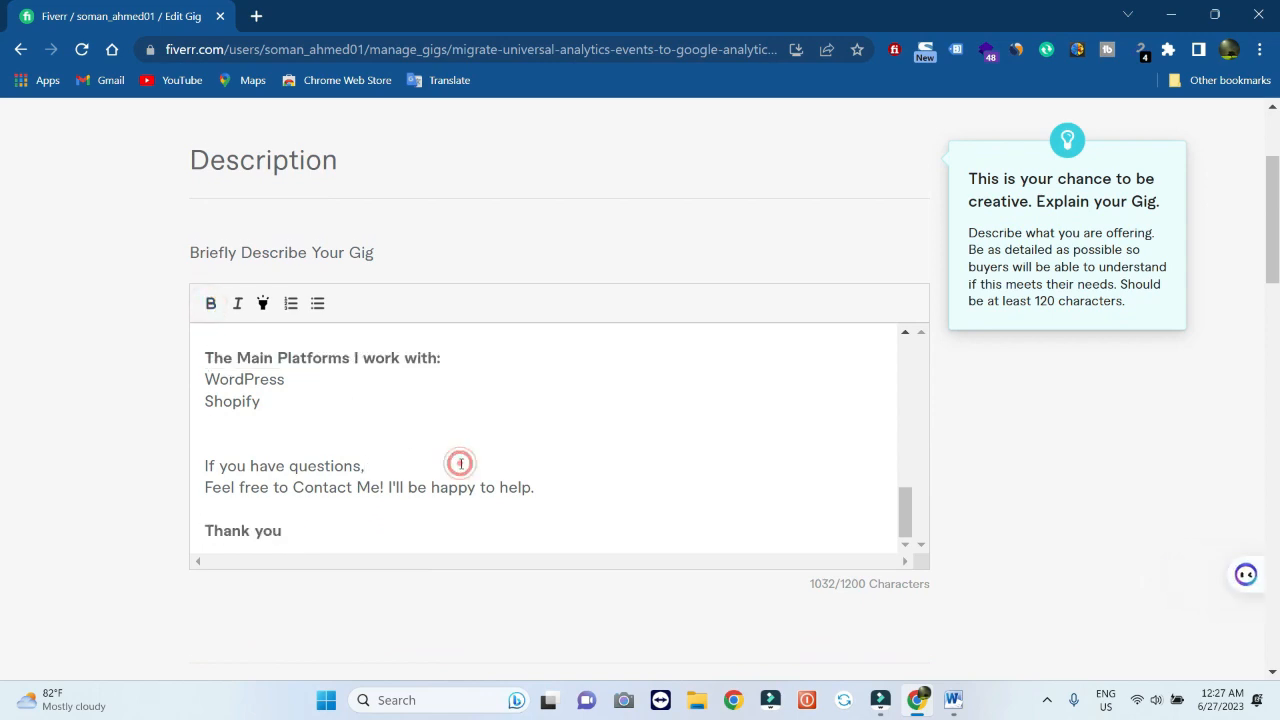
{"action": "scroll", "coordinate": [461, 463], "scroll_direction": "down", "scroll_amount": 2}
{"action": "scroll", "coordinate": [461, 463], "scroll_direction": "down", "scroll_amount": 3}
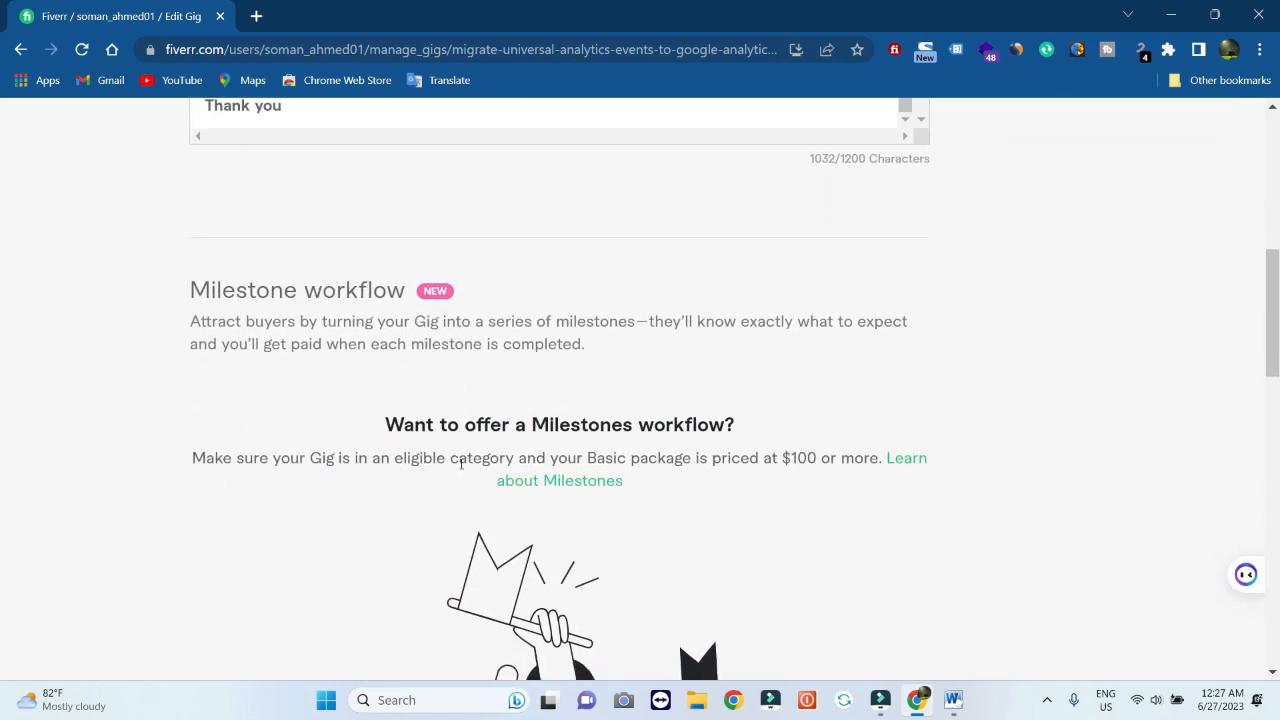
{"action": "scroll", "coordinate": [461, 466], "scroll_direction": "down", "scroll_amount": 2}
{"action": "scroll", "coordinate": [461, 466], "scroll_direction": "up", "scroll_amount": 2}
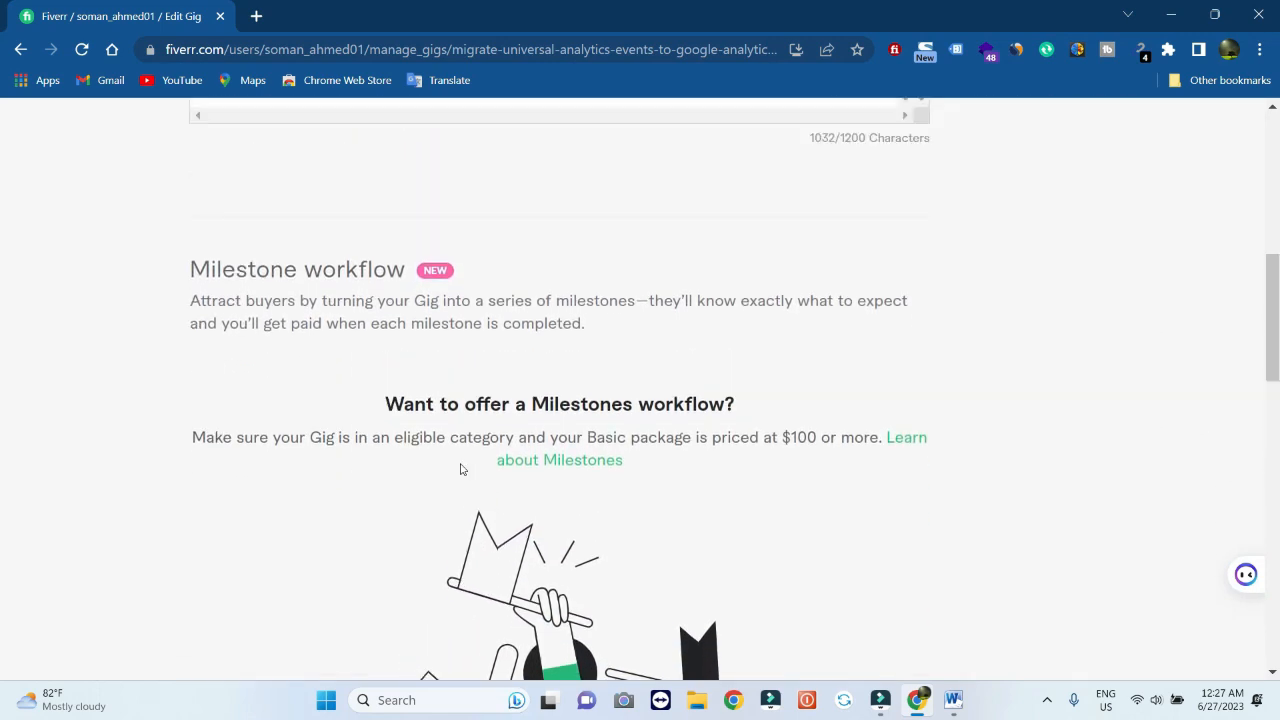
{"action": "scroll", "coordinate": [461, 466], "scroll_direction": "down", "scroll_amount": 3}
{"action": "scroll", "coordinate": [461, 468], "scroll_direction": "down", "scroll_amount": 3}
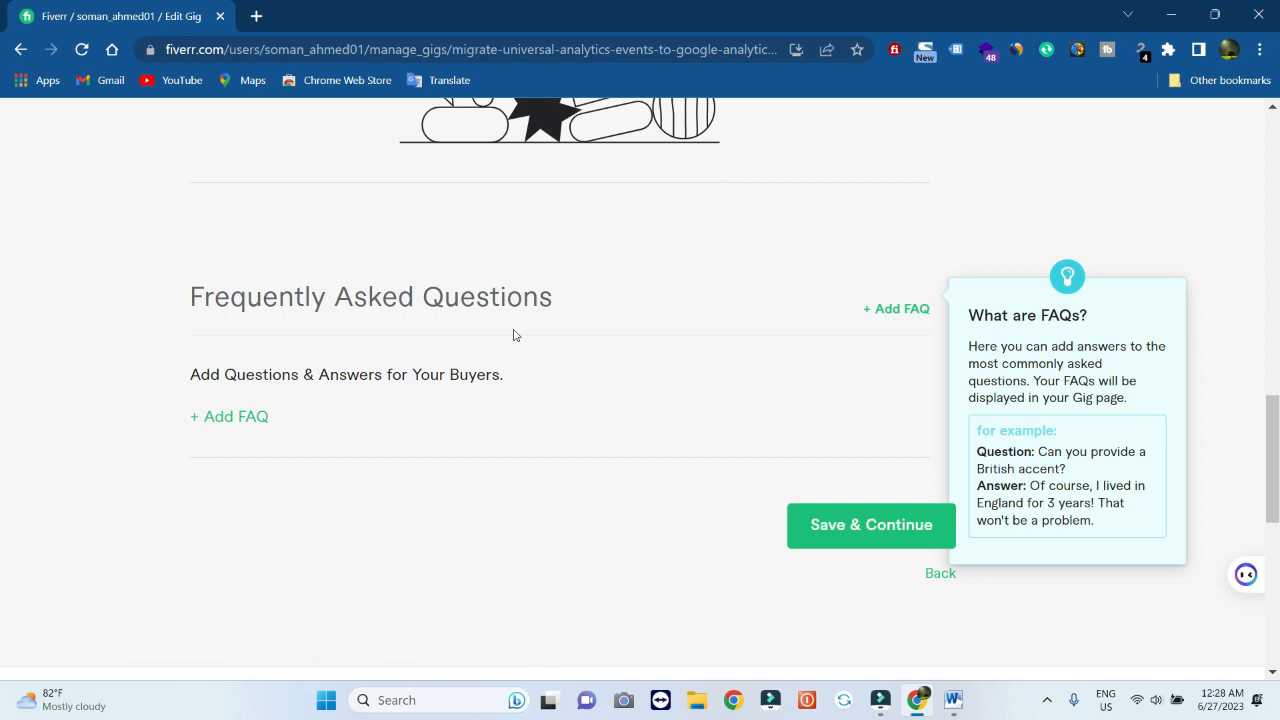
Copy the first FAQ from Word and paste it into a new FAQ's answer box
{"action": "left_click", "coordinate": [954, 703]}
{"action": "scroll", "coordinate": [642, 430], "scroll_direction": "down", "scroll_amount": 10}
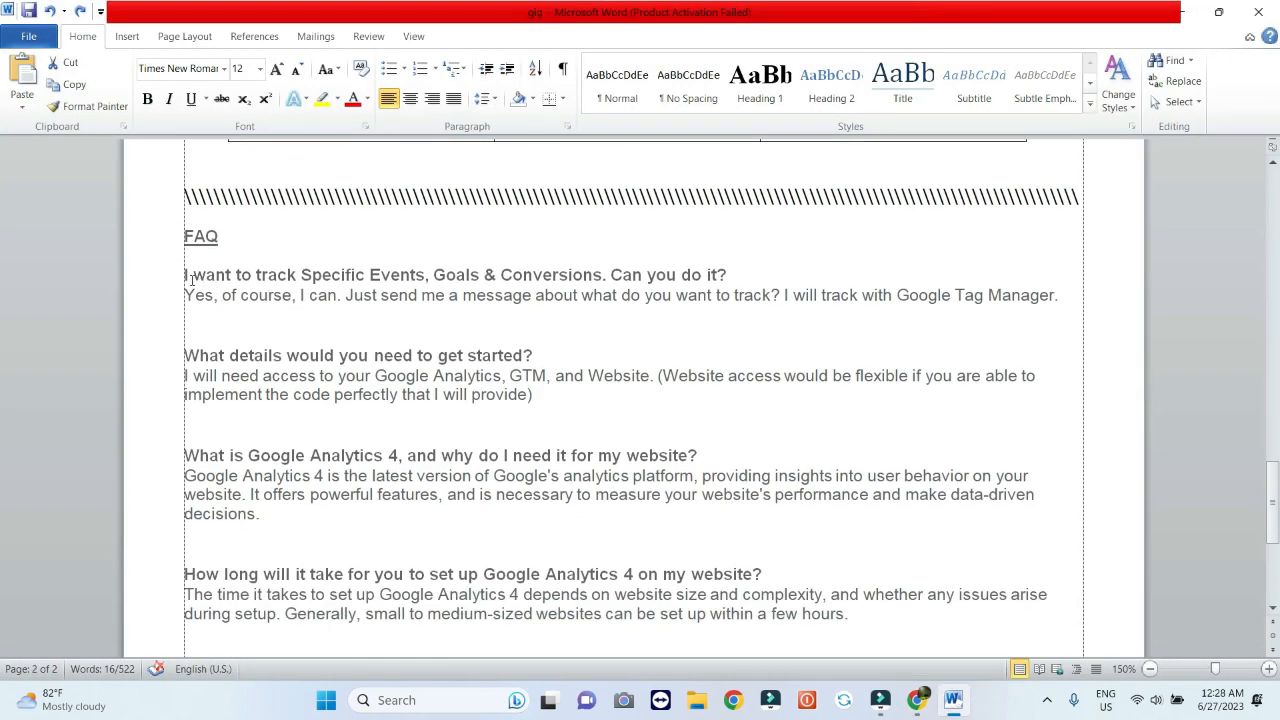
{"action": "left_click_drag", "start_coordinate": [185, 275], "coordinate": [423, 334]}
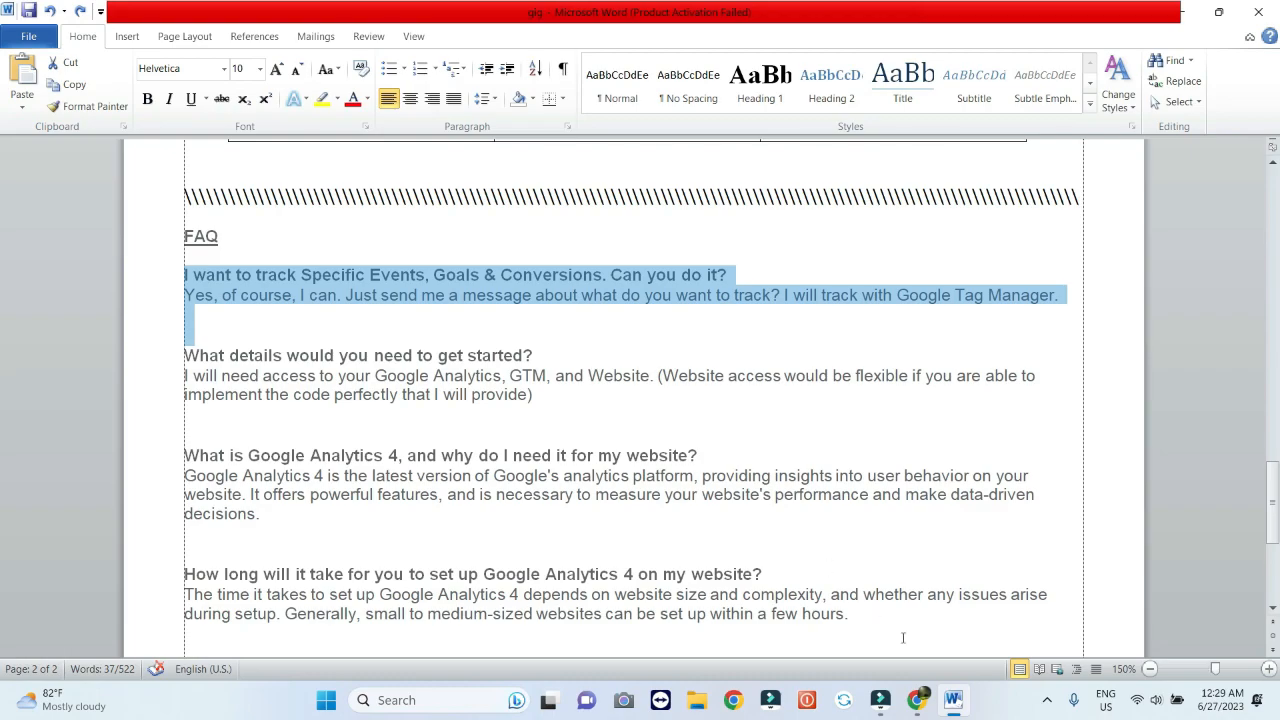
{"action": "left_click", "coordinate": [917, 700]}
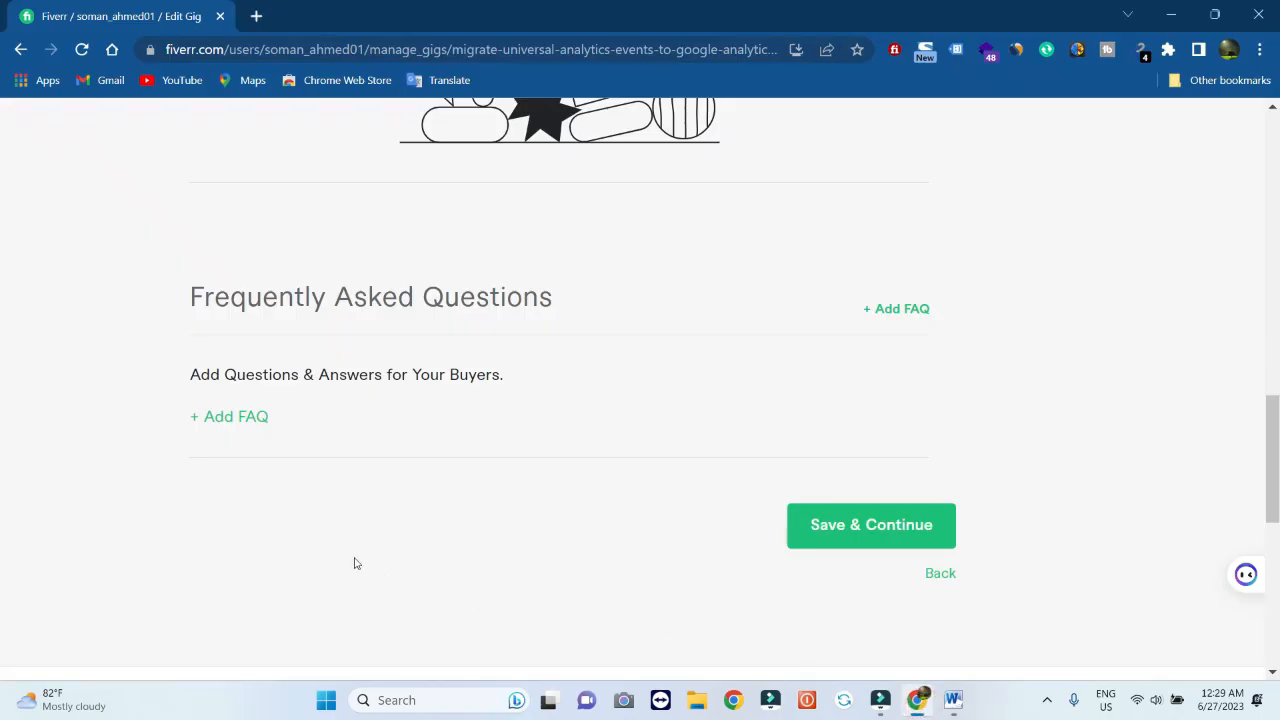
{"action": "left_click", "coordinate": [241, 416]}
{"action": "left_click", "coordinate": [328, 494]}
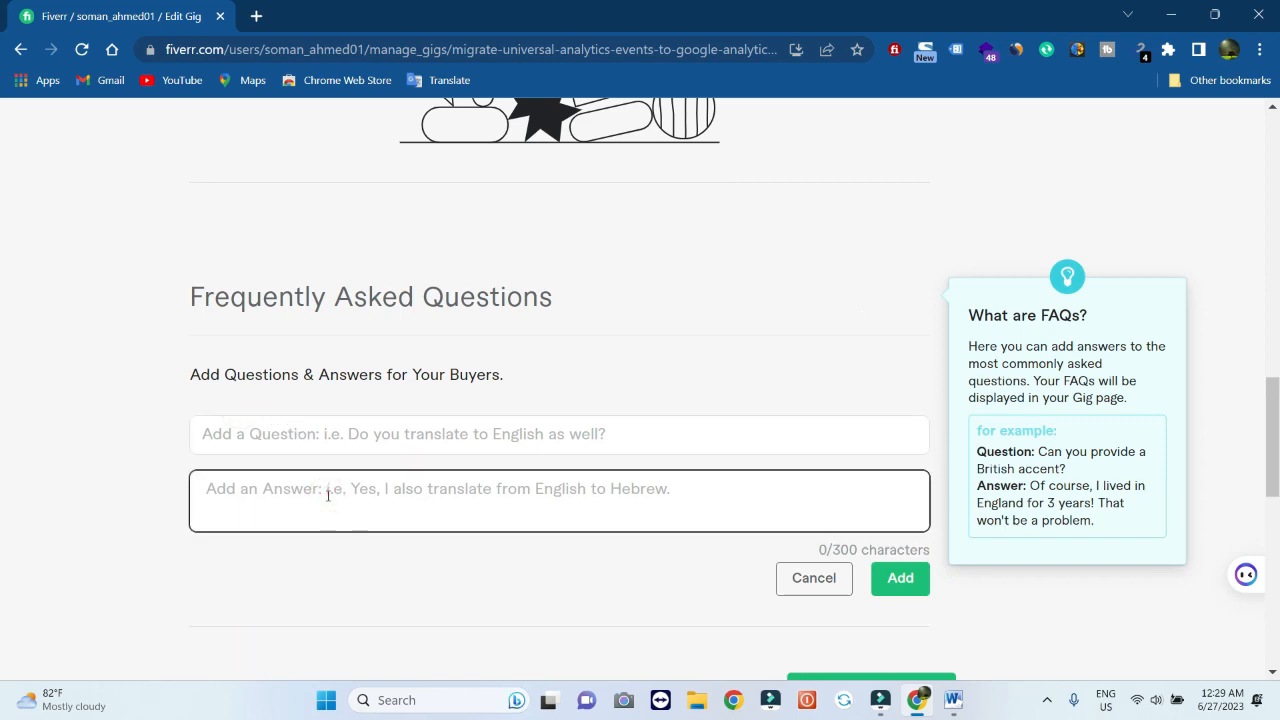
{"action": "key", "text": "ctrl+v"}
Move the question line into the Question field and add the tracking-events FAQ
{"action": "scroll", "coordinate": [328, 495], "scroll_direction": "up", "scroll_amount": 3}
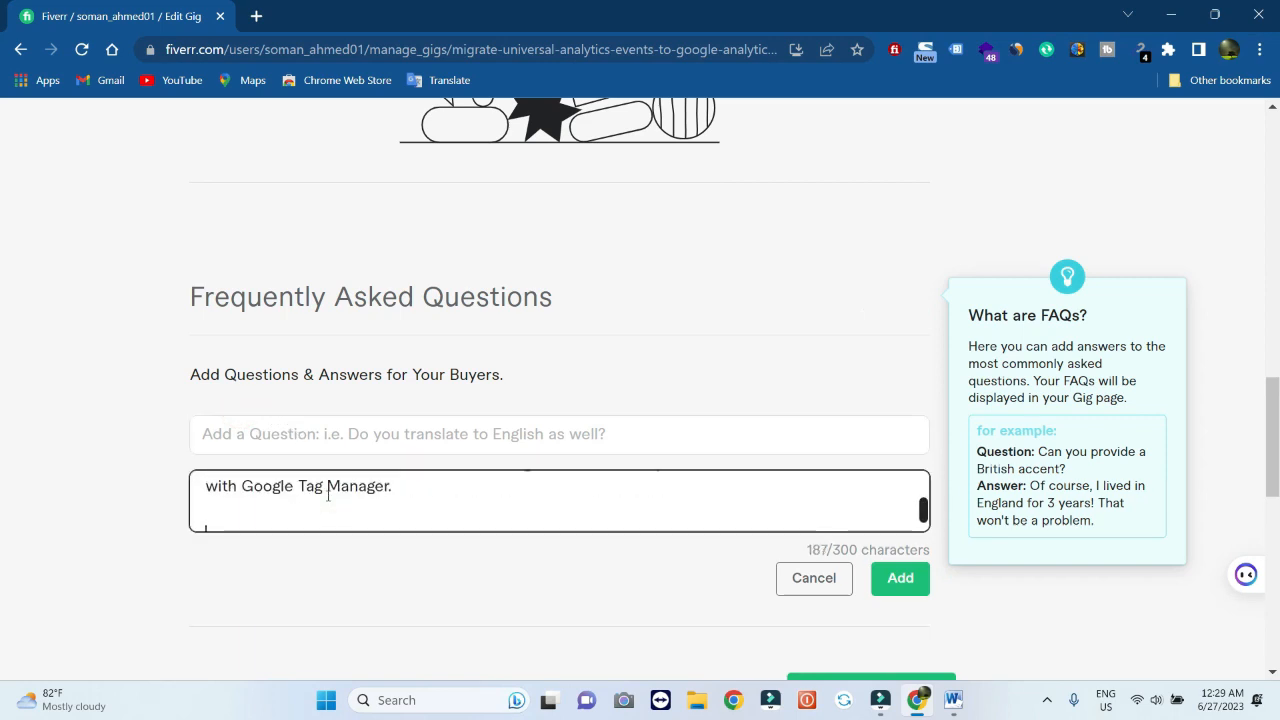
{"action": "left_click_drag", "start_coordinate": [707, 489], "coordinate": [159, 483]}
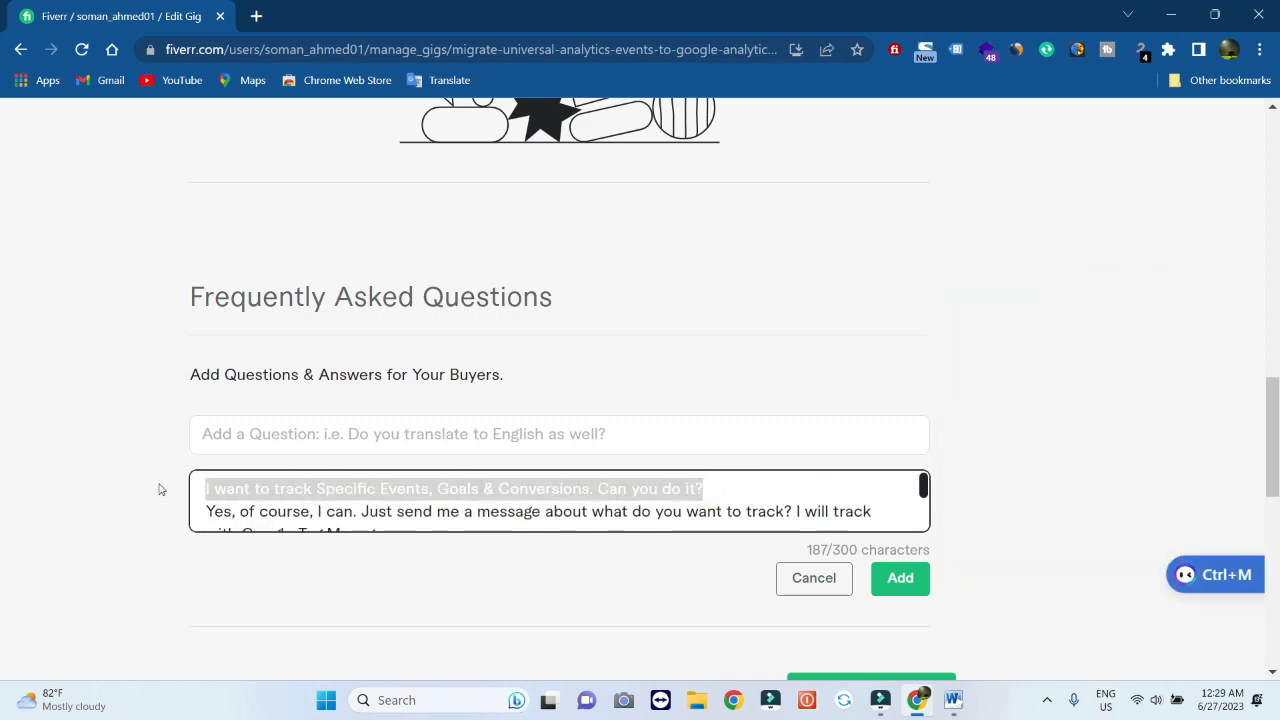
{"action": "key", "text": "ctrl+x"}
{"action": "key", "text": "Delete"}
{"action": "left_click", "coordinate": [205, 430]}
{"action": "key", "text": "ctrl+v"}
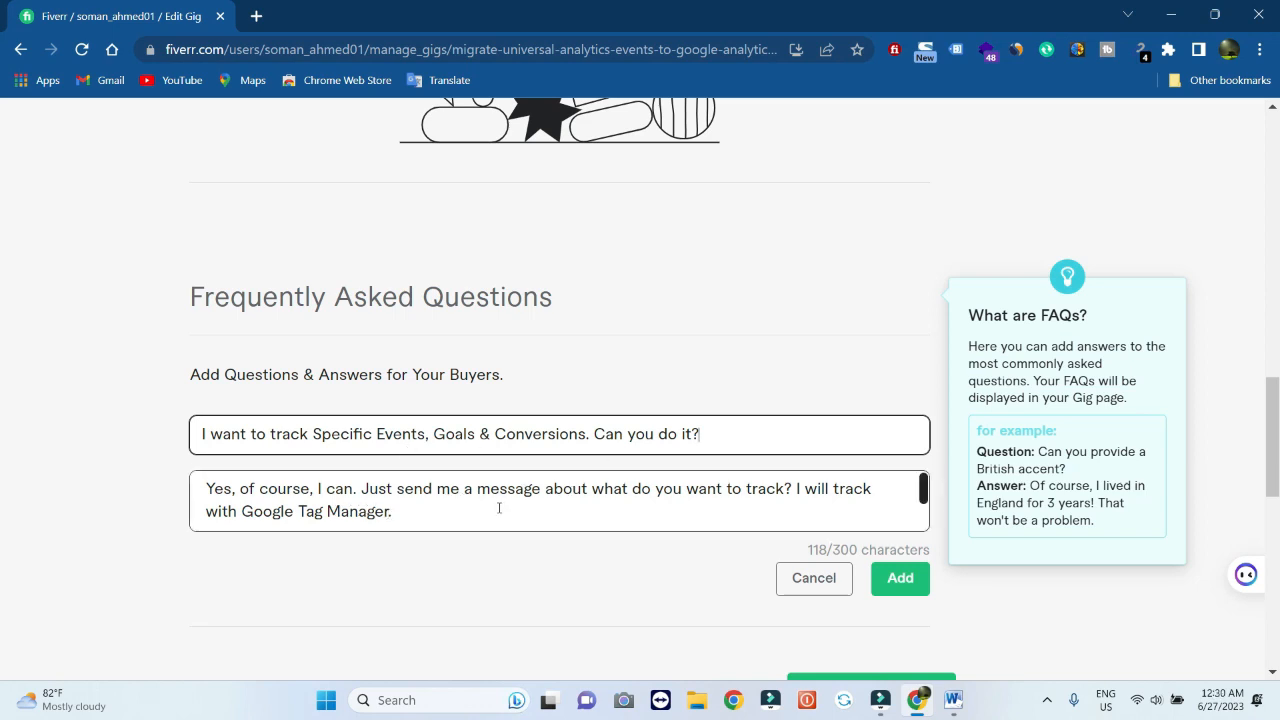
{"action": "left_click", "coordinate": [912, 582]}
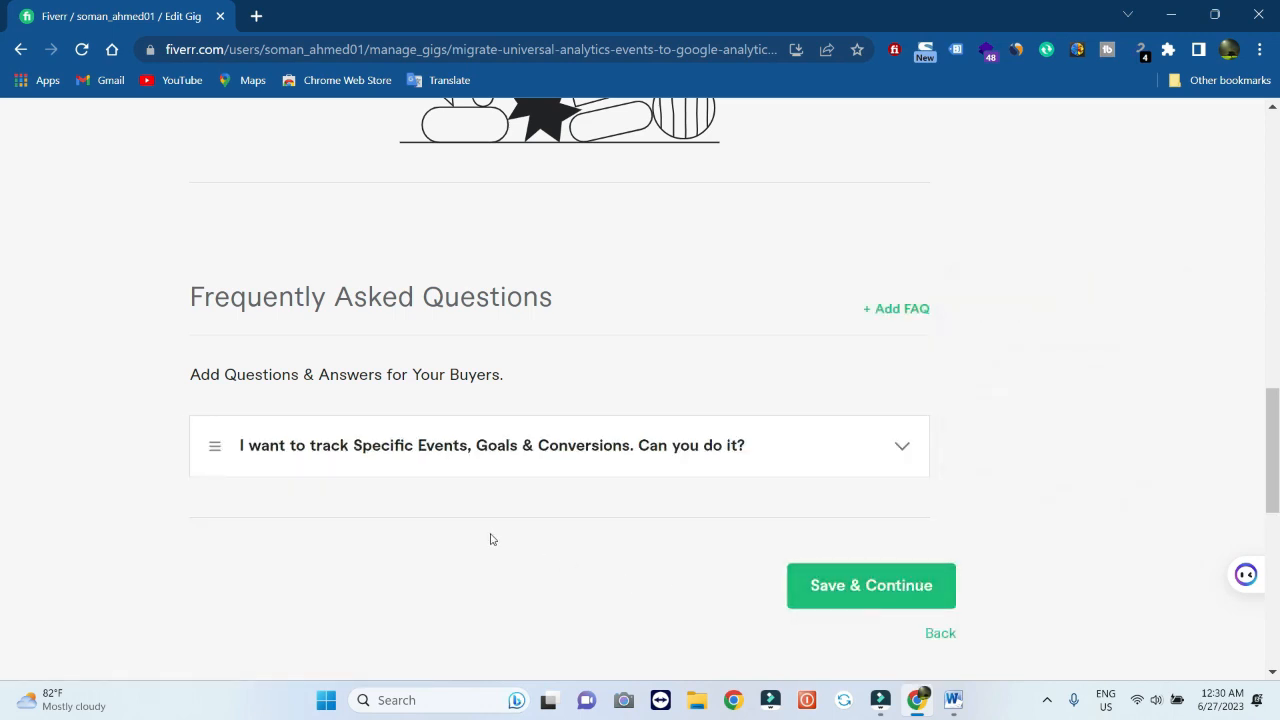
{"action": "scroll", "coordinate": [367, 516], "scroll_direction": "down", "scroll_amount": 1}
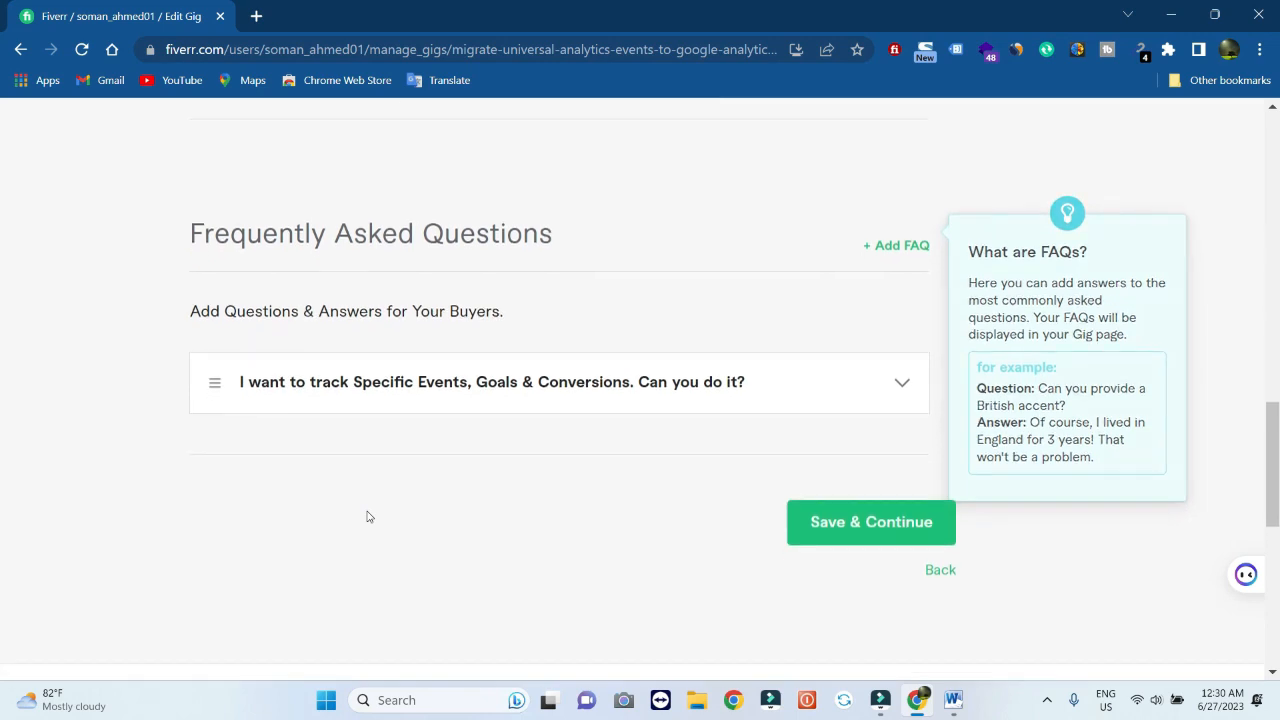
{"action": "scroll", "coordinate": [367, 516], "scroll_direction": "down", "scroll_amount": 2}
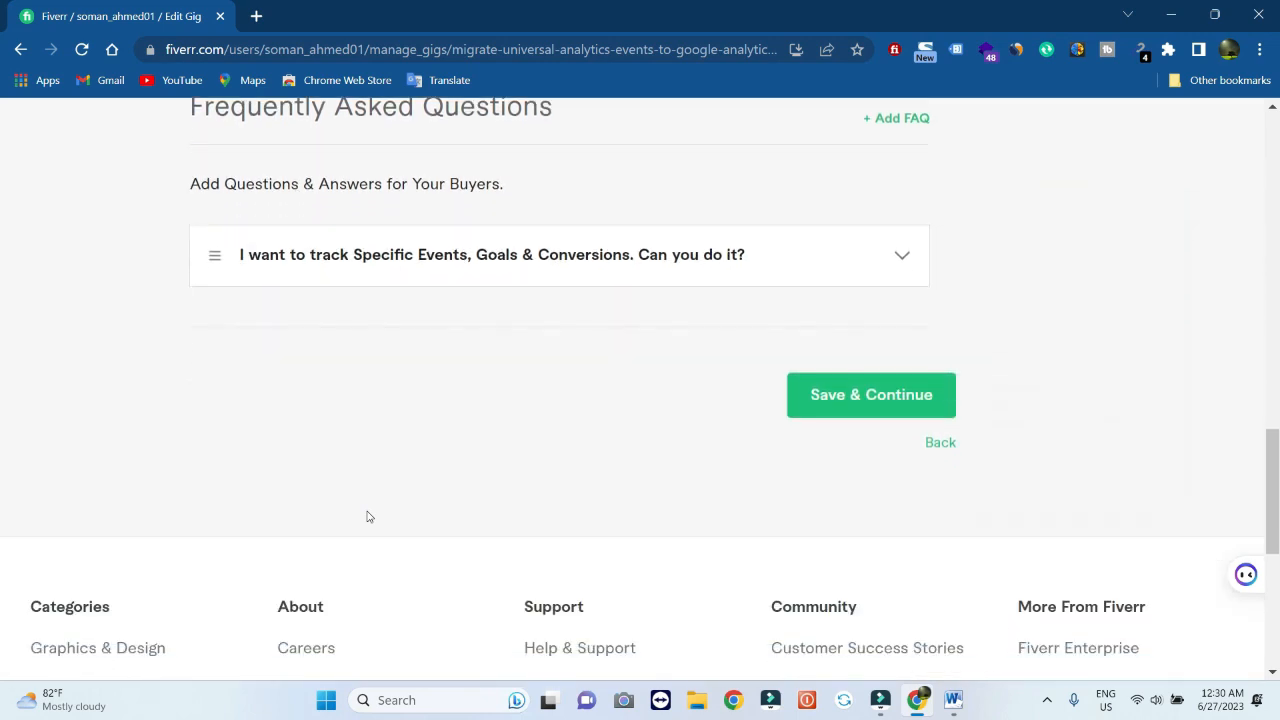
{"action": "scroll", "coordinate": [367, 516], "scroll_direction": "up", "scroll_amount": 2}
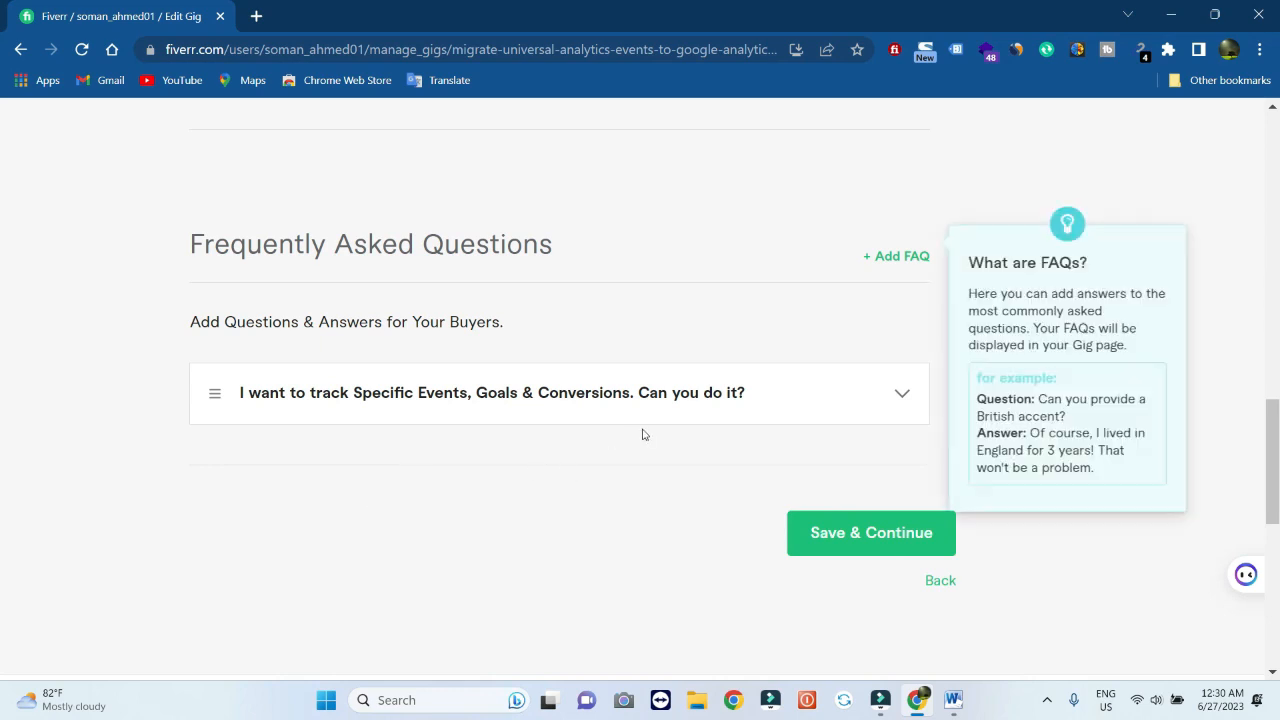
Enter four more FAQ questions and answers, then save to reach the Requirements step
{"action": "left_click", "coordinate": [895, 259]}
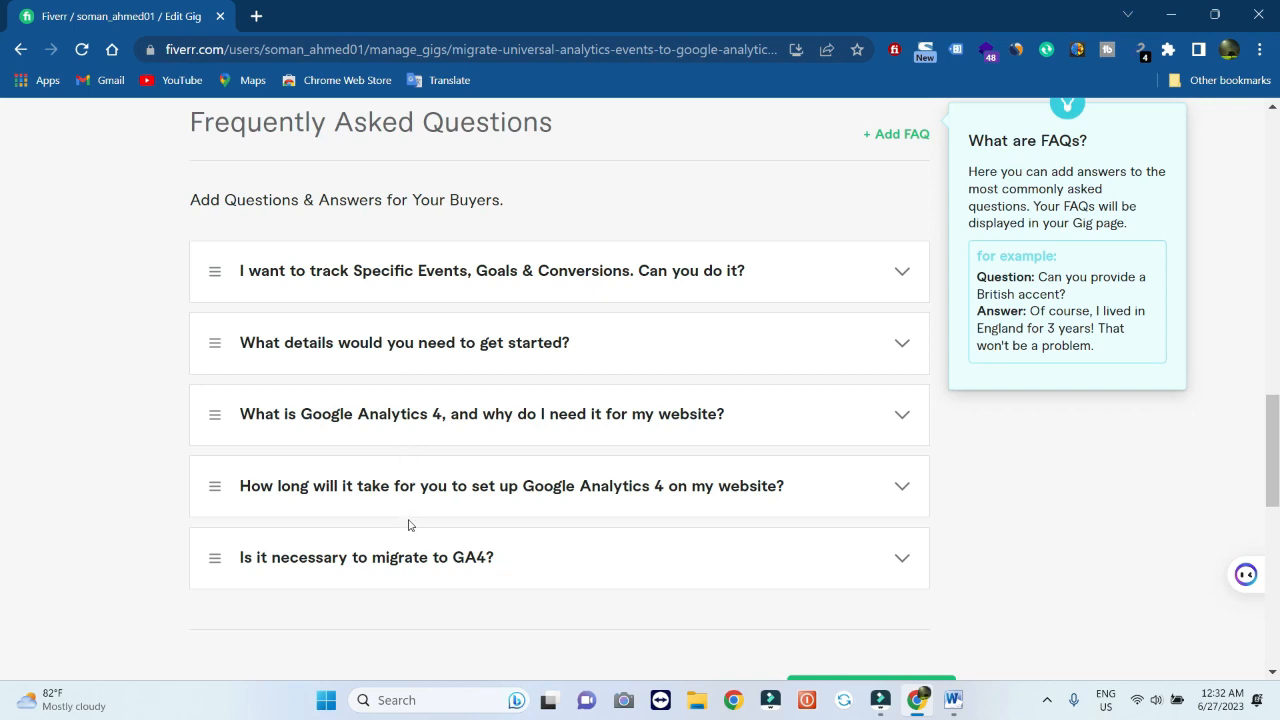
{"action": "scroll", "coordinate": [408, 540], "scroll_direction": "down", "scroll_amount": 1}
{"action": "scroll", "coordinate": [408, 544], "scroll_direction": "down", "scroll_amount": 1}
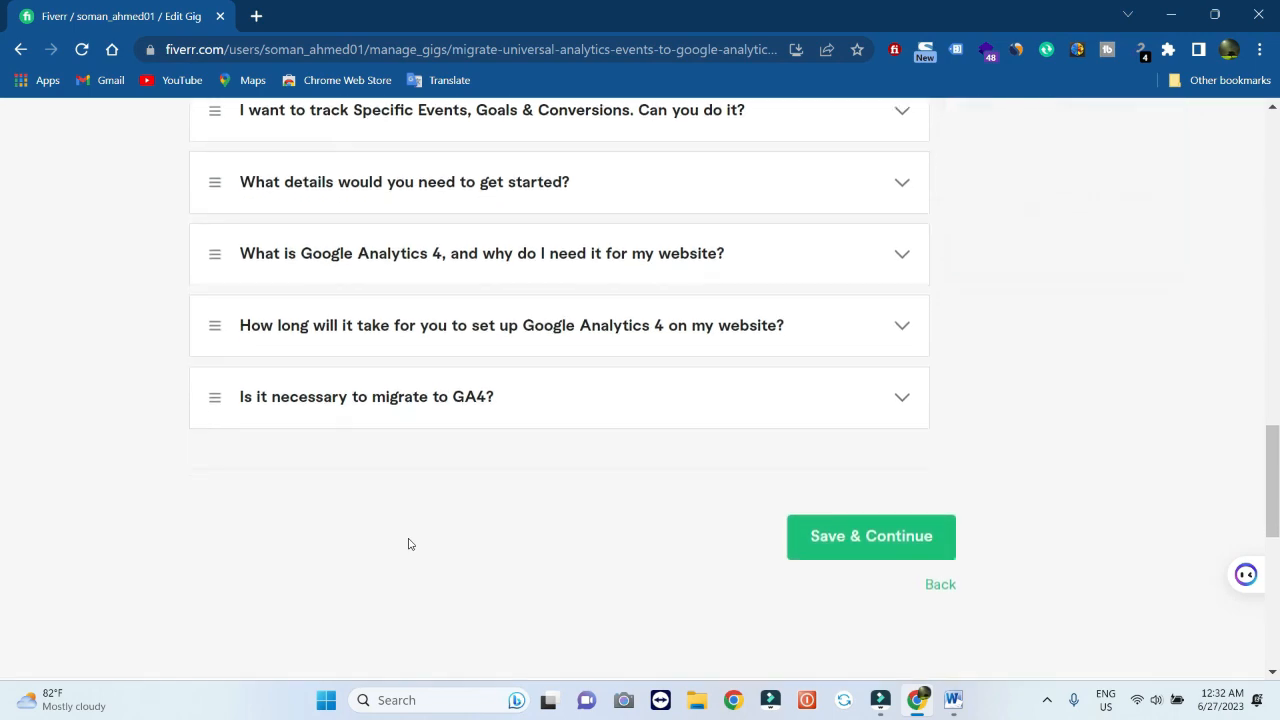
{"action": "scroll", "coordinate": [408, 544], "scroll_direction": "up", "scroll_amount": 1}
{"action": "scroll", "coordinate": [408, 544], "scroll_direction": "down", "scroll_amount": 1}
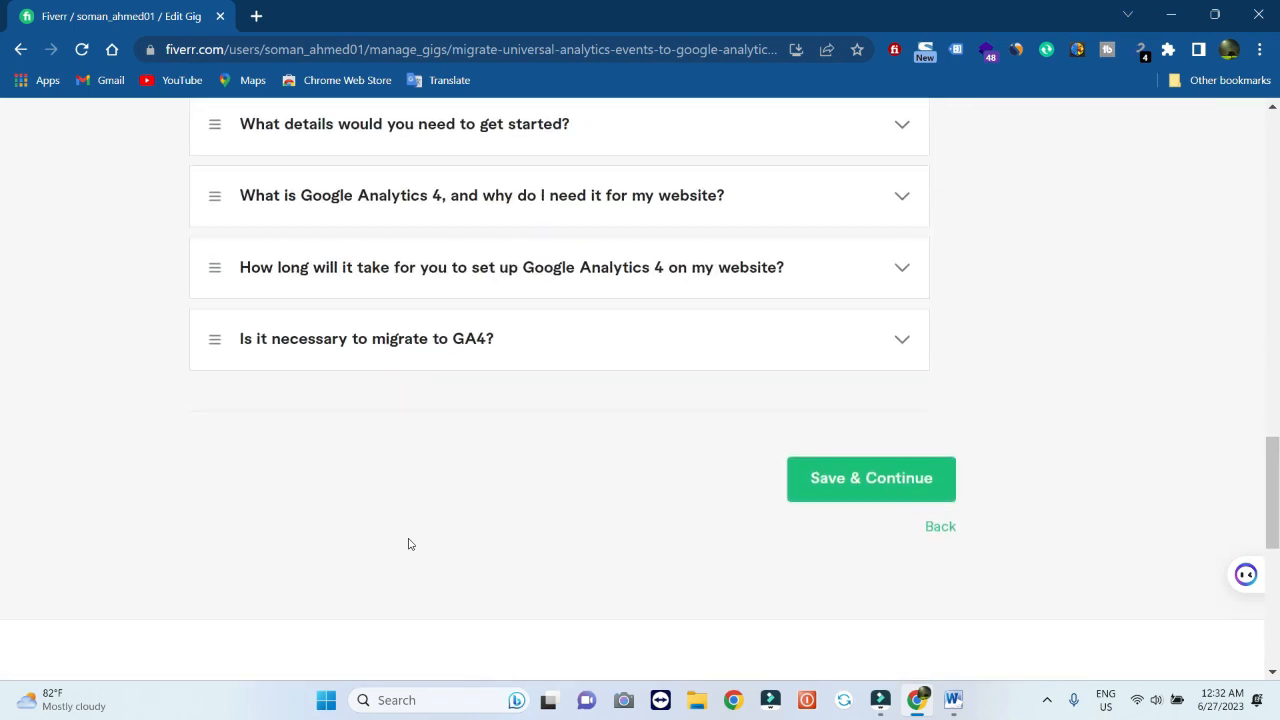
{"action": "scroll", "coordinate": [408, 544], "scroll_direction": "up", "scroll_amount": 6}
{"action": "scroll", "coordinate": [408, 544], "scroll_direction": "down", "scroll_amount": 5}
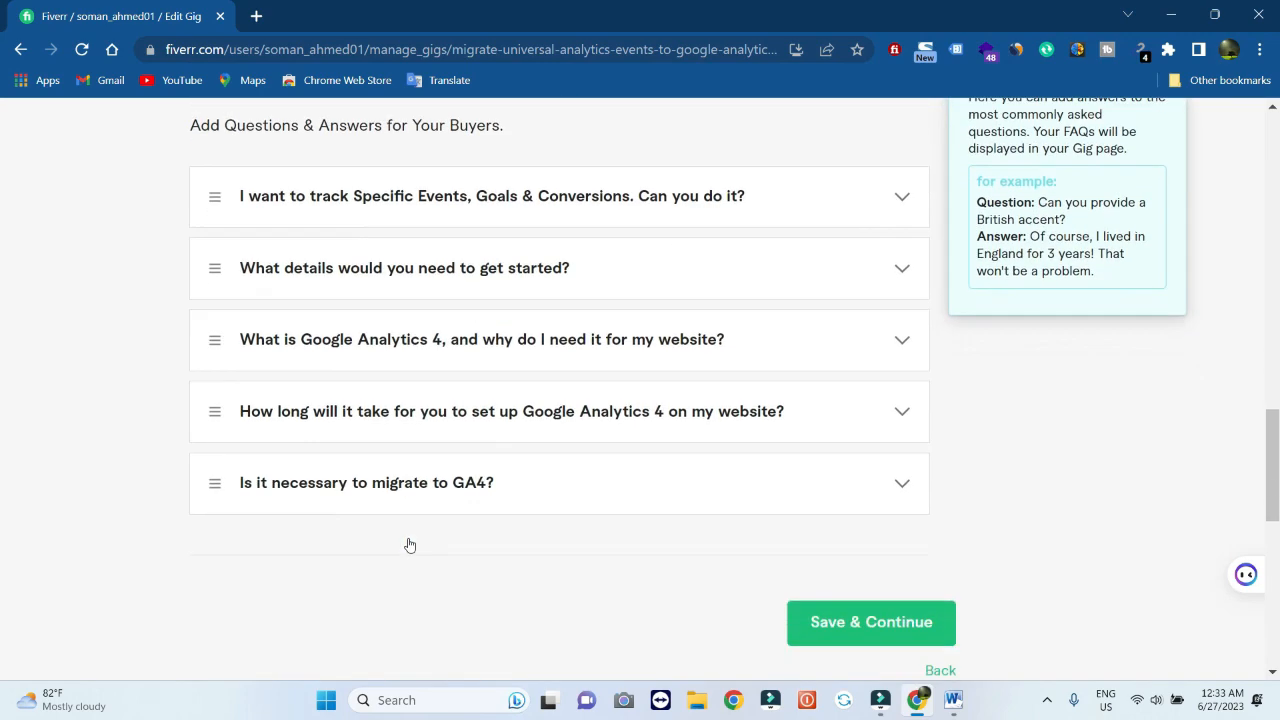
{"action": "left_click", "coordinate": [826, 576]}
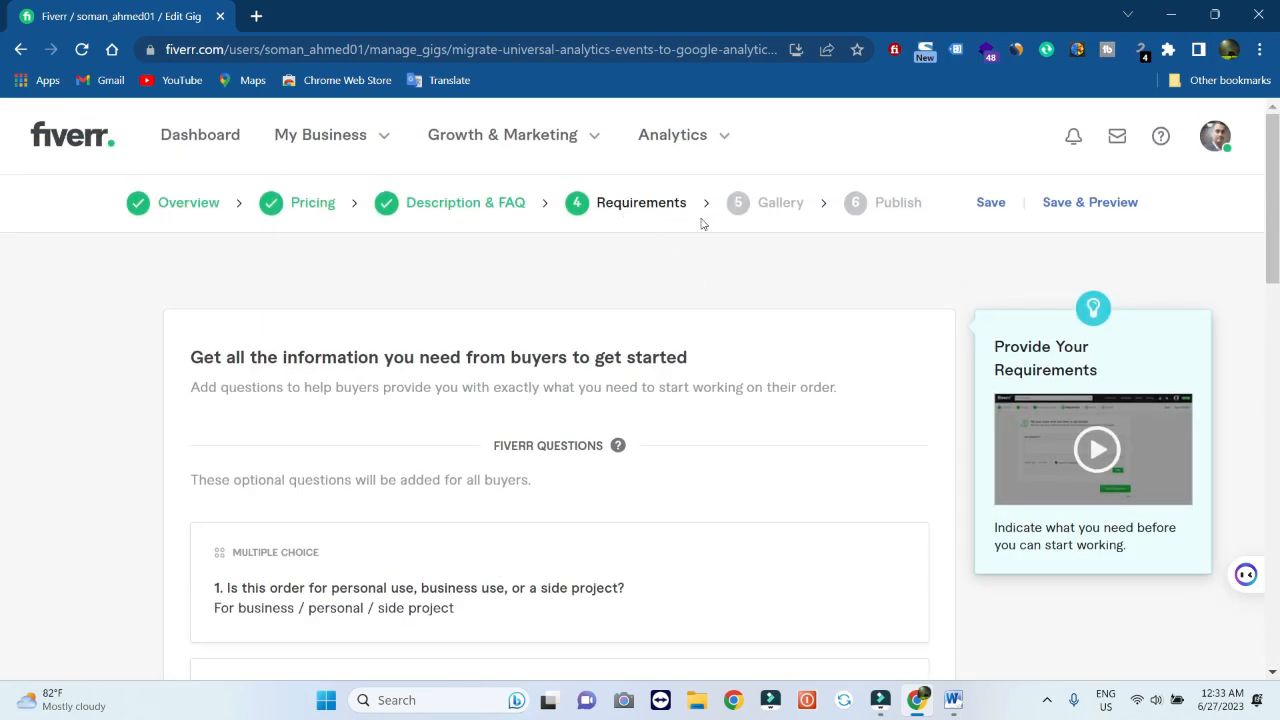
Save the Requirements step without custom buyer questions to move toward Gallery
{"action": "scroll", "coordinate": [575, 325], "scroll_direction": "down", "scroll_amount": 6}
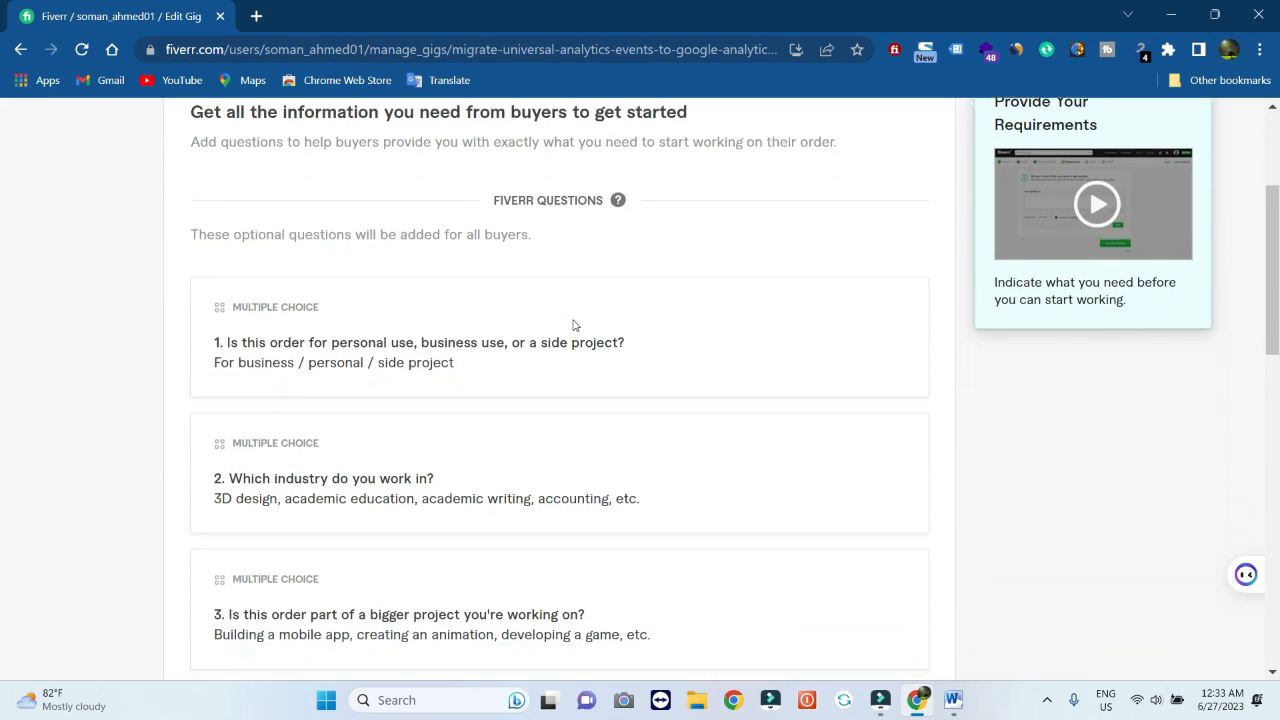
{"action": "scroll", "coordinate": [575, 325], "scroll_direction": "down", "scroll_amount": 1}
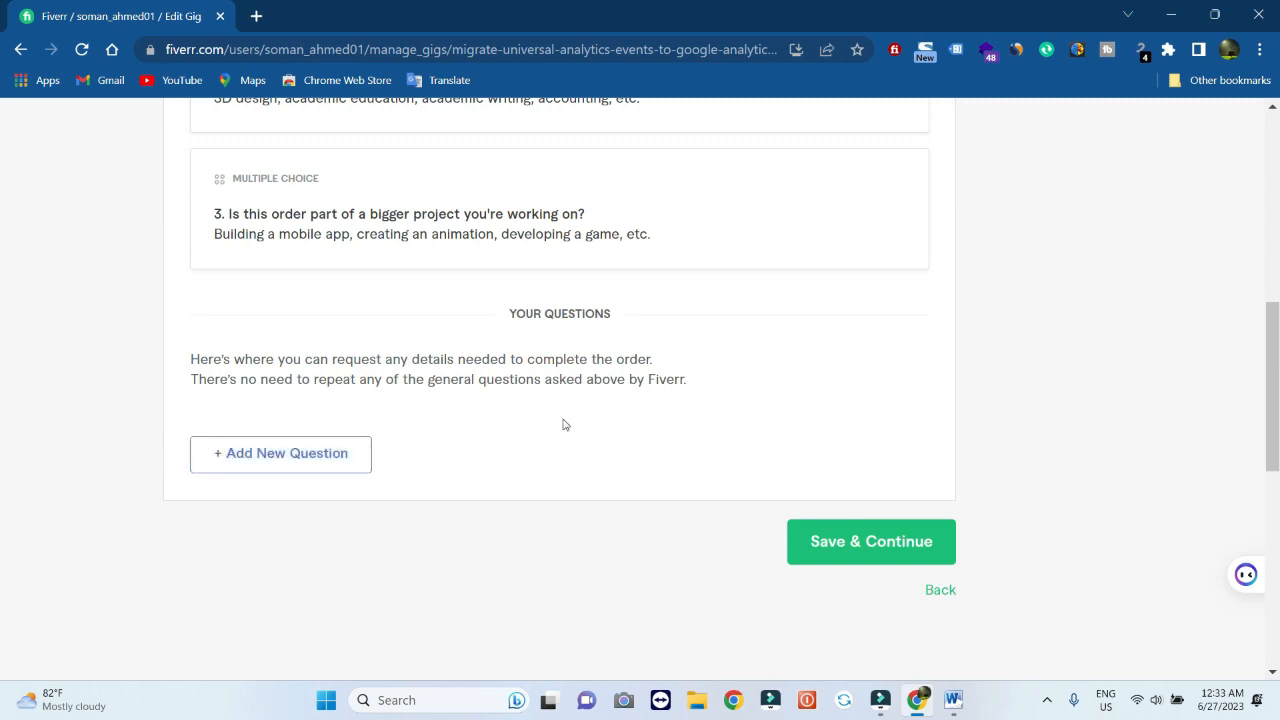
{"action": "left_click", "coordinate": [855, 545]}
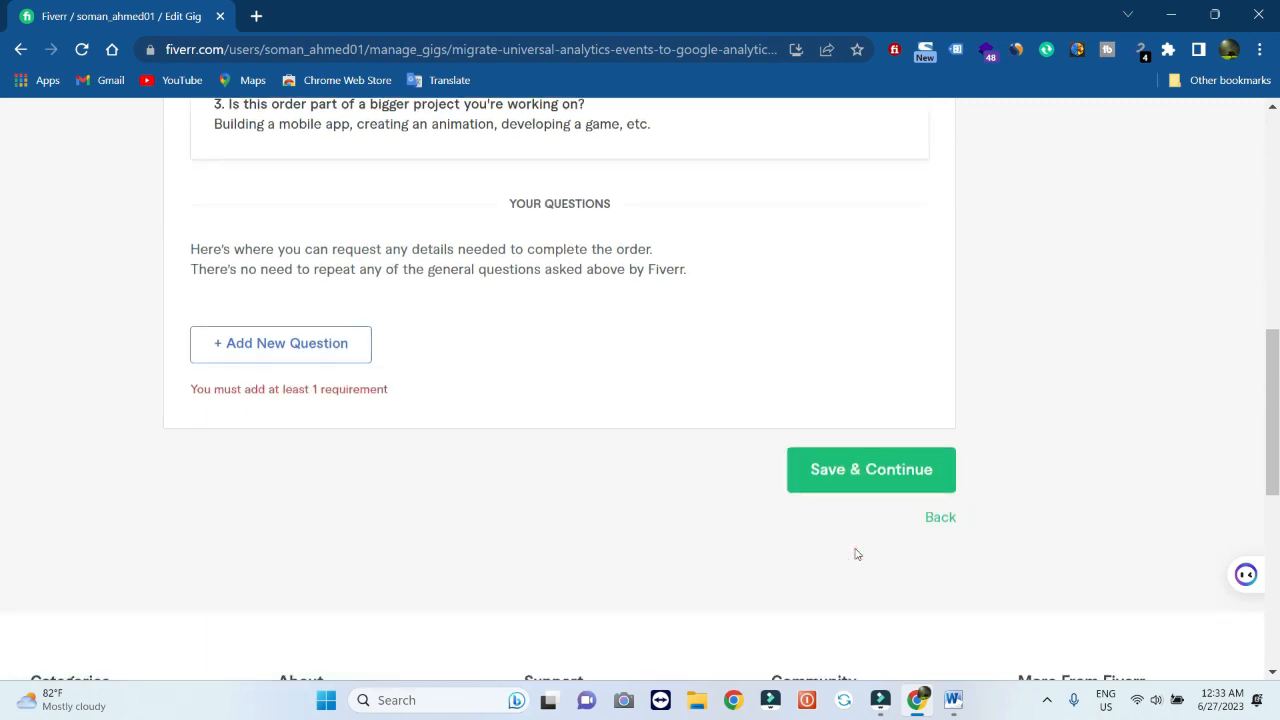
{"action": "left_click", "coordinate": [831, 462]}
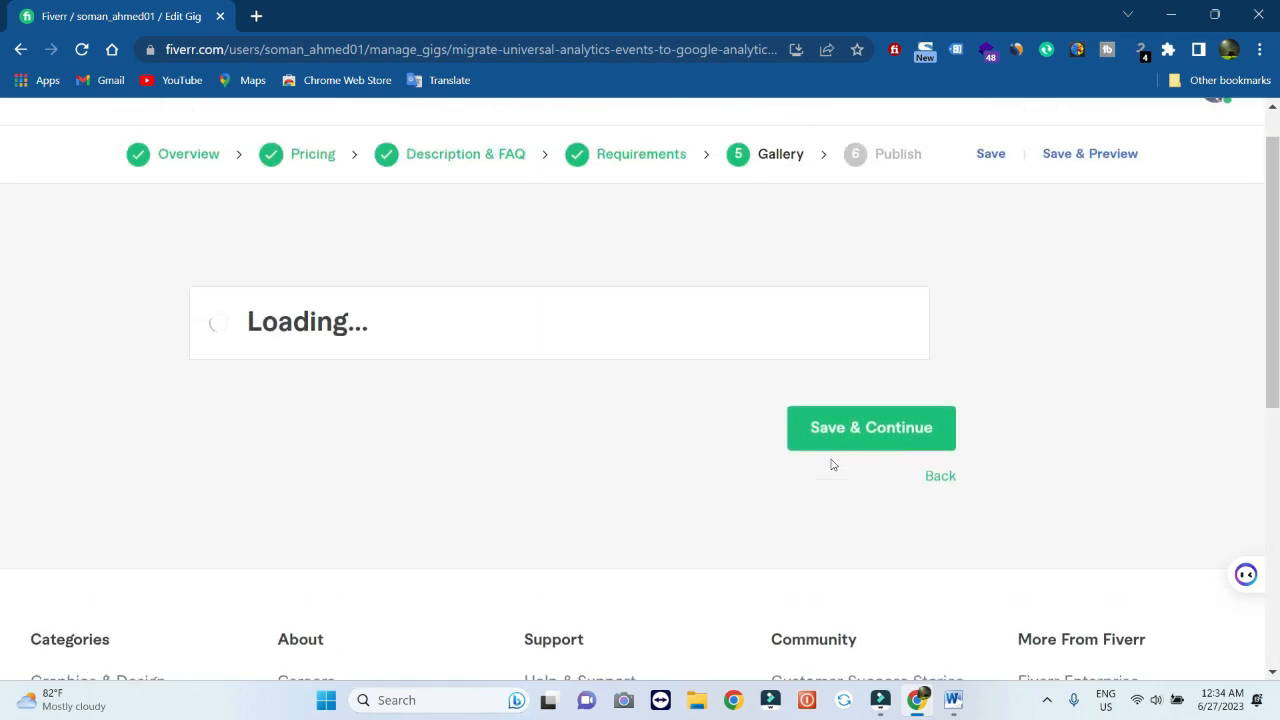
{"action": "scroll", "coordinate": [834, 465], "scroll_direction": "down", "scroll_amount": 2}
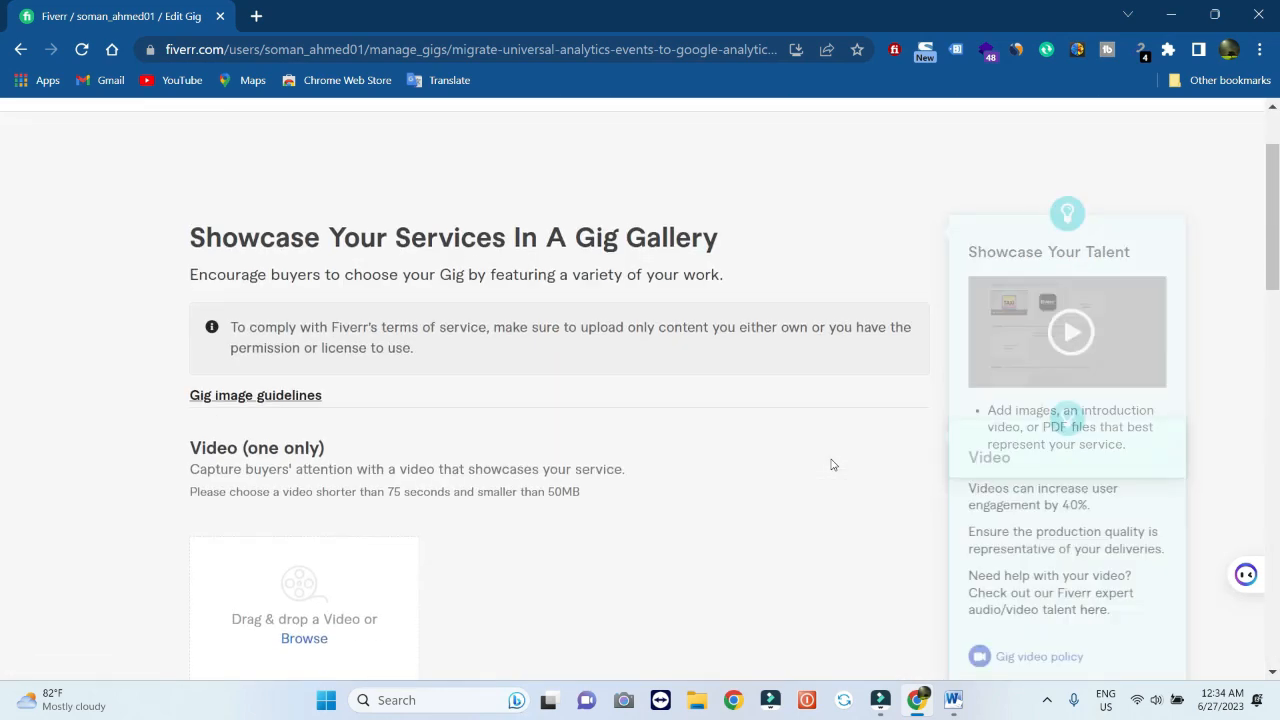
{"action": "scroll", "coordinate": [831, 464], "scroll_direction": "up", "scroll_amount": 2}
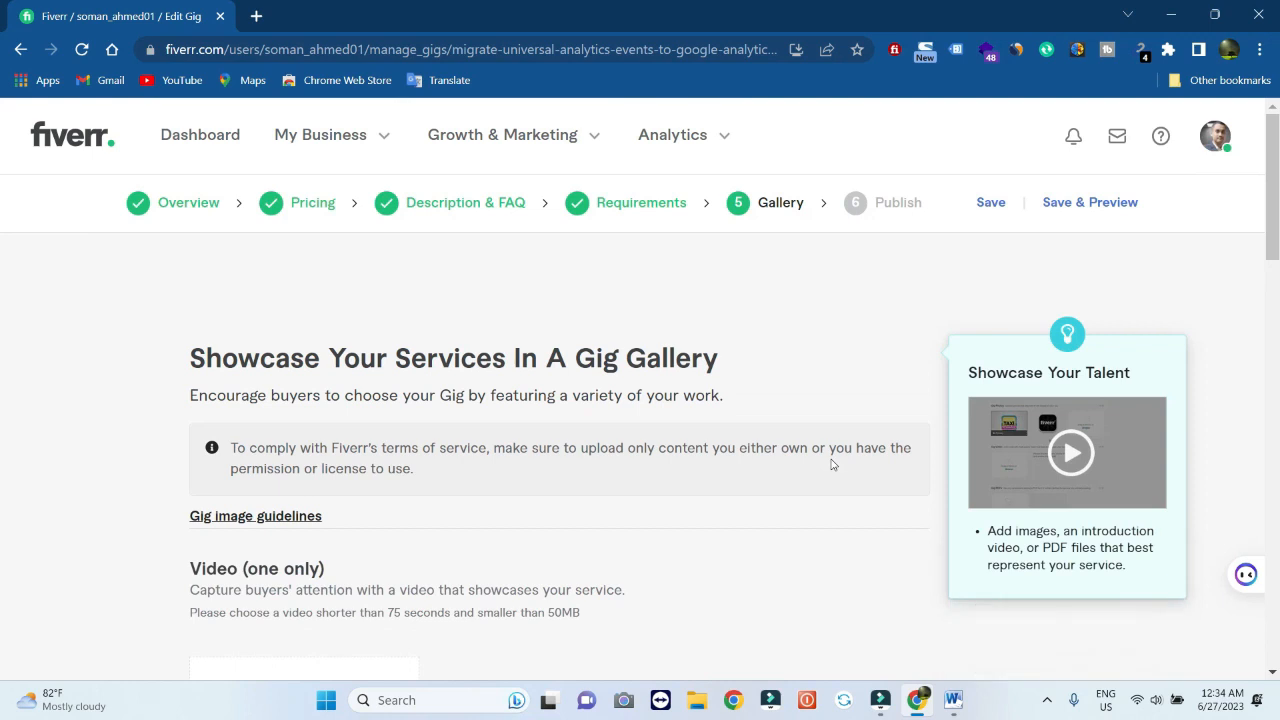
{"action": "scroll", "coordinate": [831, 464], "scroll_direction": "down", "scroll_amount": 1}
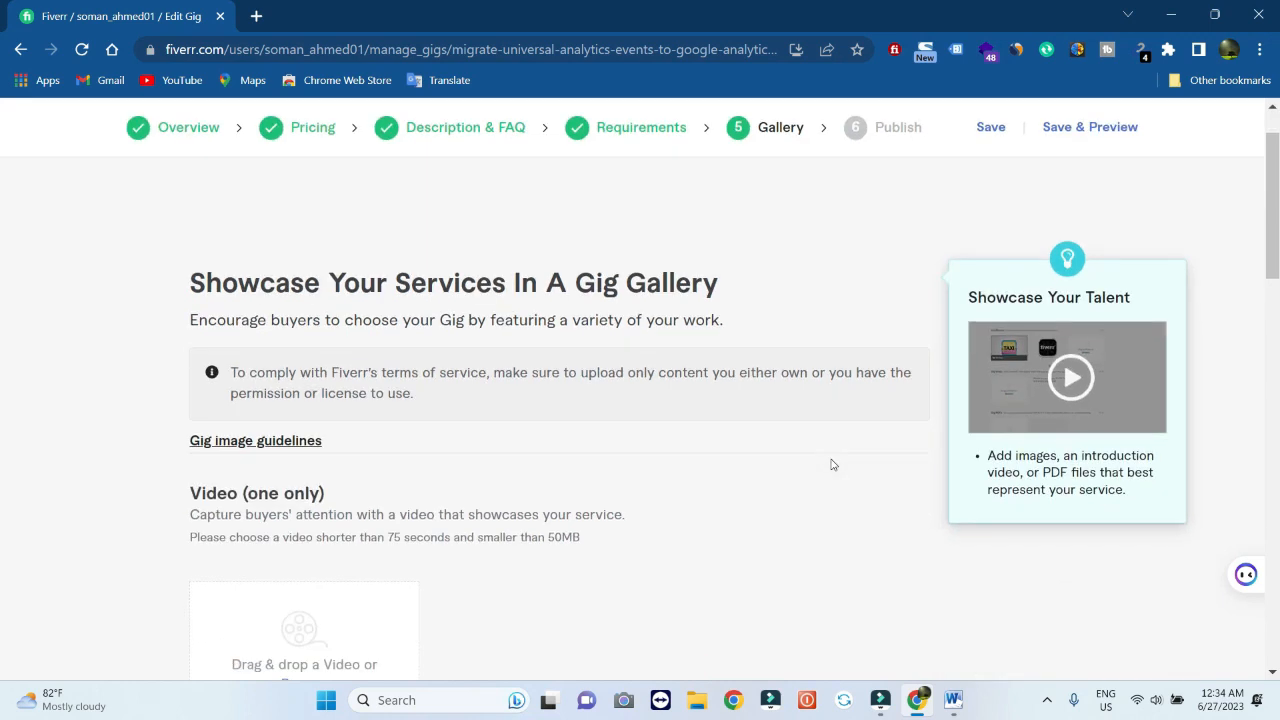
{"action": "scroll", "coordinate": [831, 464], "scroll_direction": "up", "scroll_amount": 1}
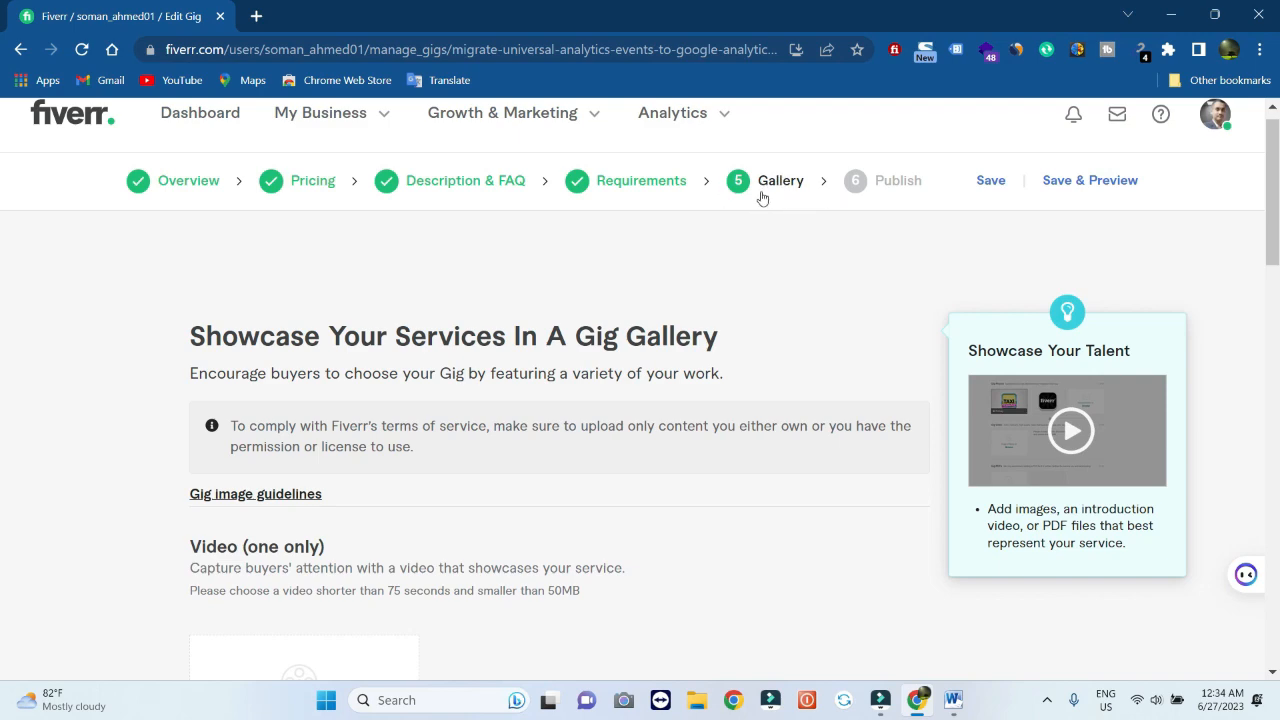
{"action": "scroll", "coordinate": [757, 203], "scroll_direction": "down", "scroll_amount": 2}
{"action": "scroll", "coordinate": [758, 204], "scroll_direction": "down", "scroll_amount": 2}
{"action": "scroll", "coordinate": [757, 203], "scroll_direction": "down", "scroll_amount": 1}
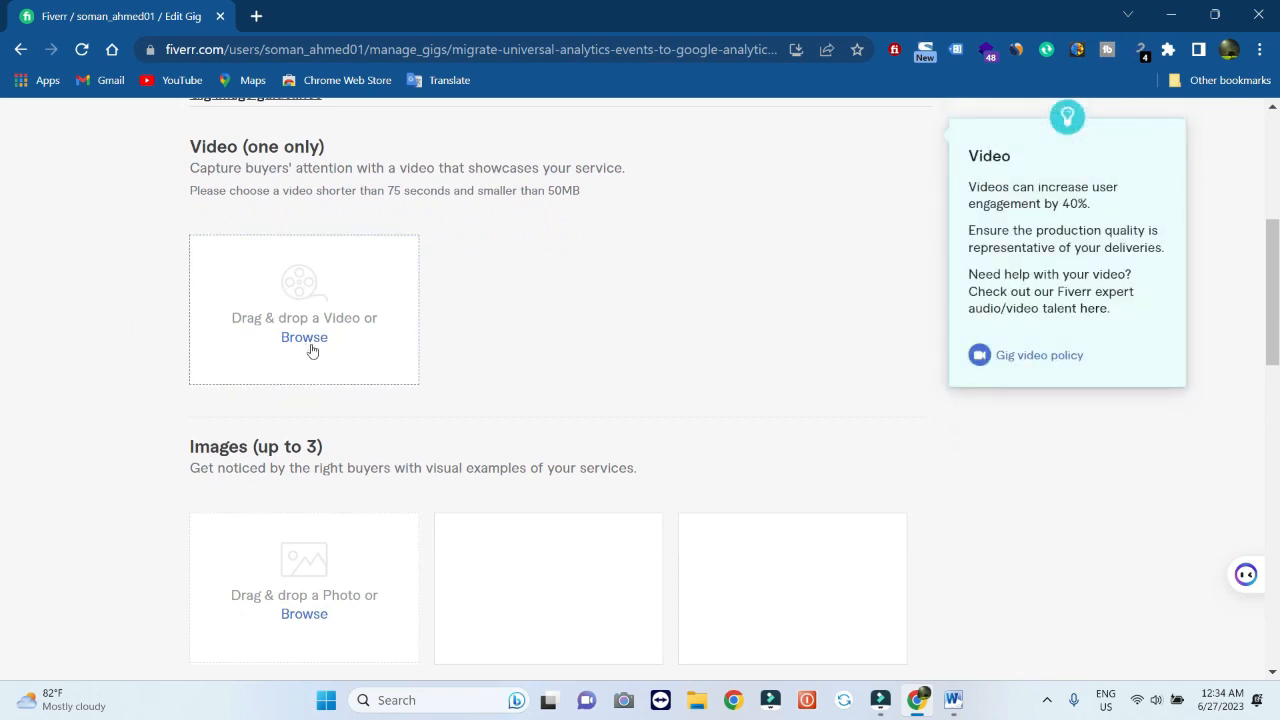
{"action": "scroll", "coordinate": [312, 350], "scroll_direction": "down", "scroll_amount": 1}
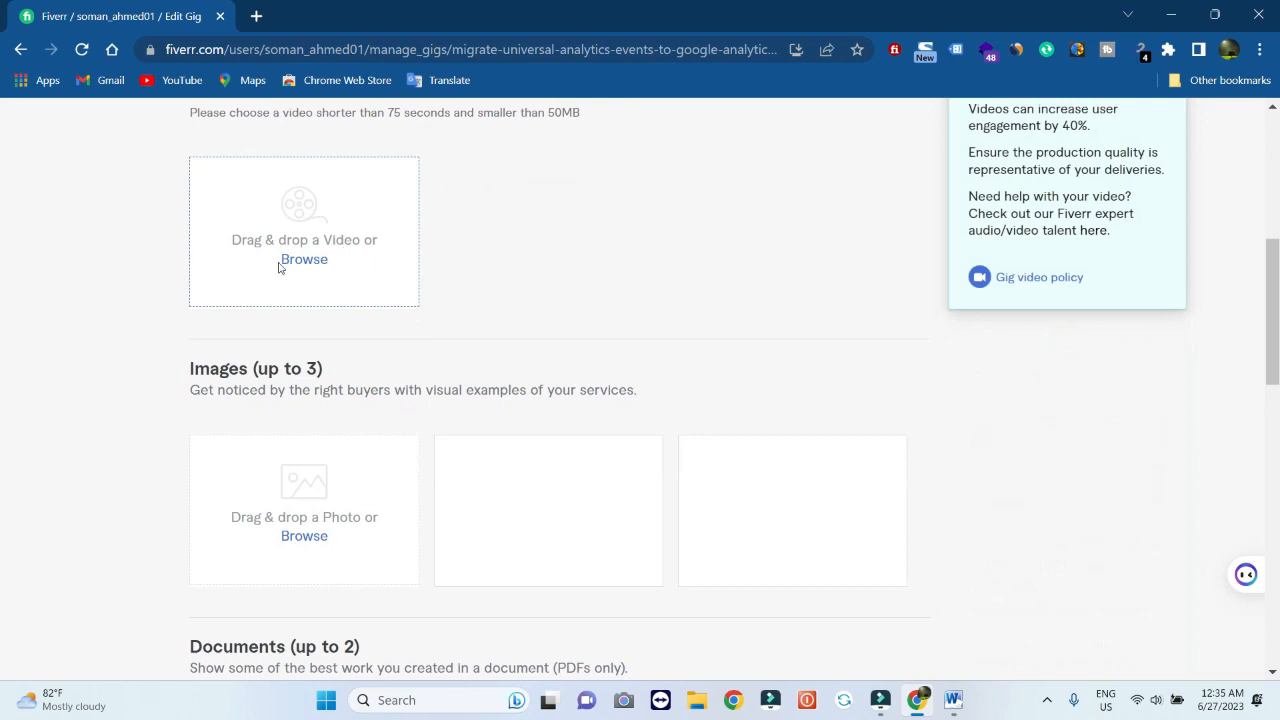
{"action": "scroll", "coordinate": [290, 293], "scroll_direction": "down", "scroll_amount": 1}
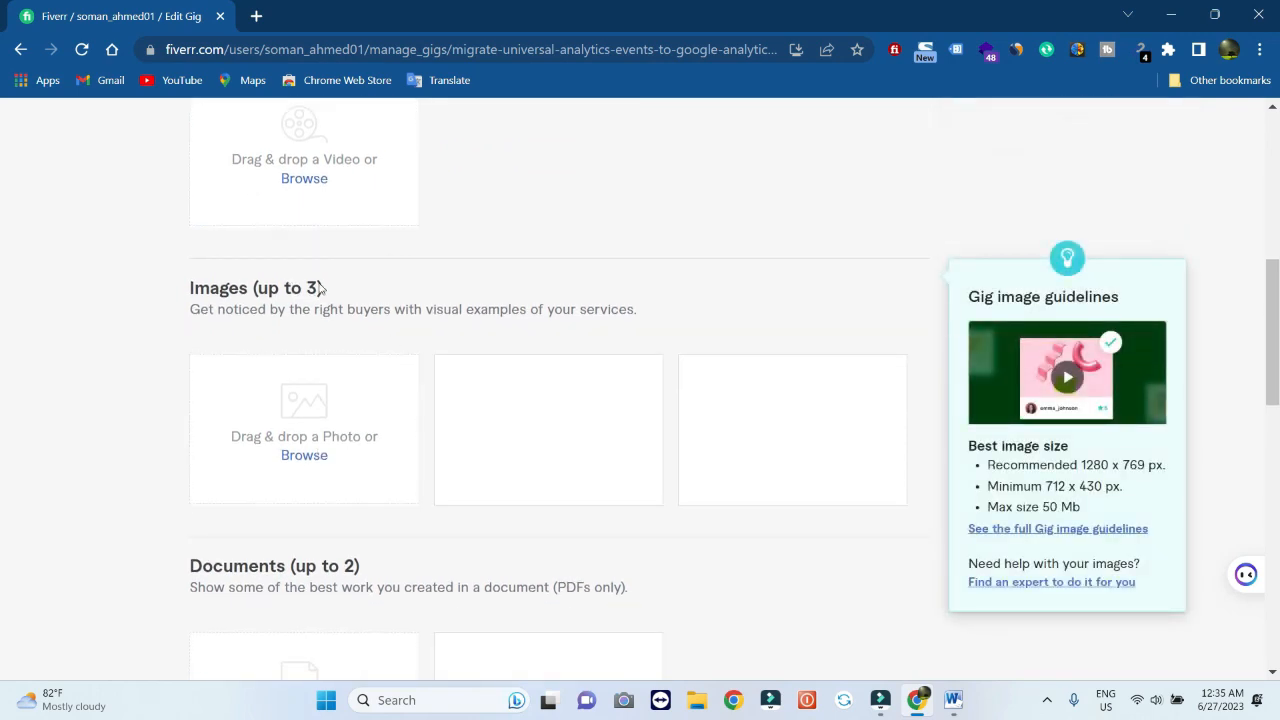
{"action": "scroll", "coordinate": [323, 492], "scroll_direction": "down", "scroll_amount": 1}
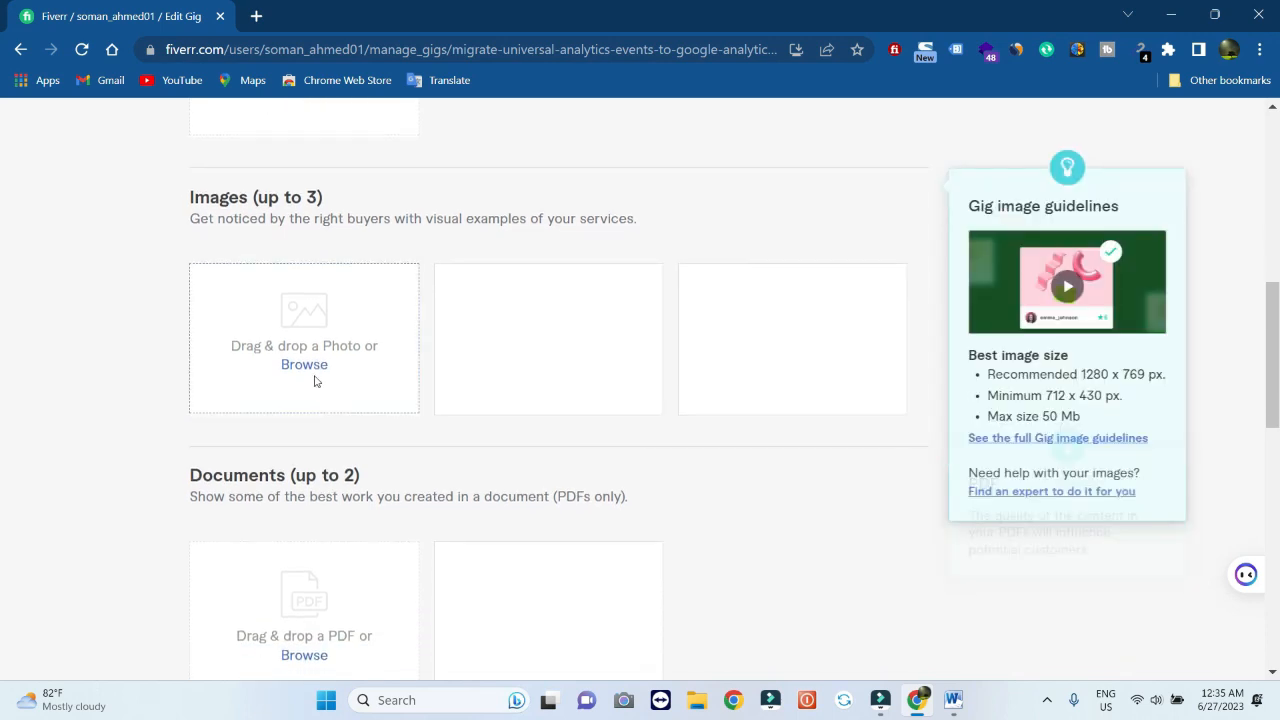
{"action": "scroll", "coordinate": [349, 531], "scroll_direction": "down", "scroll_amount": 2}
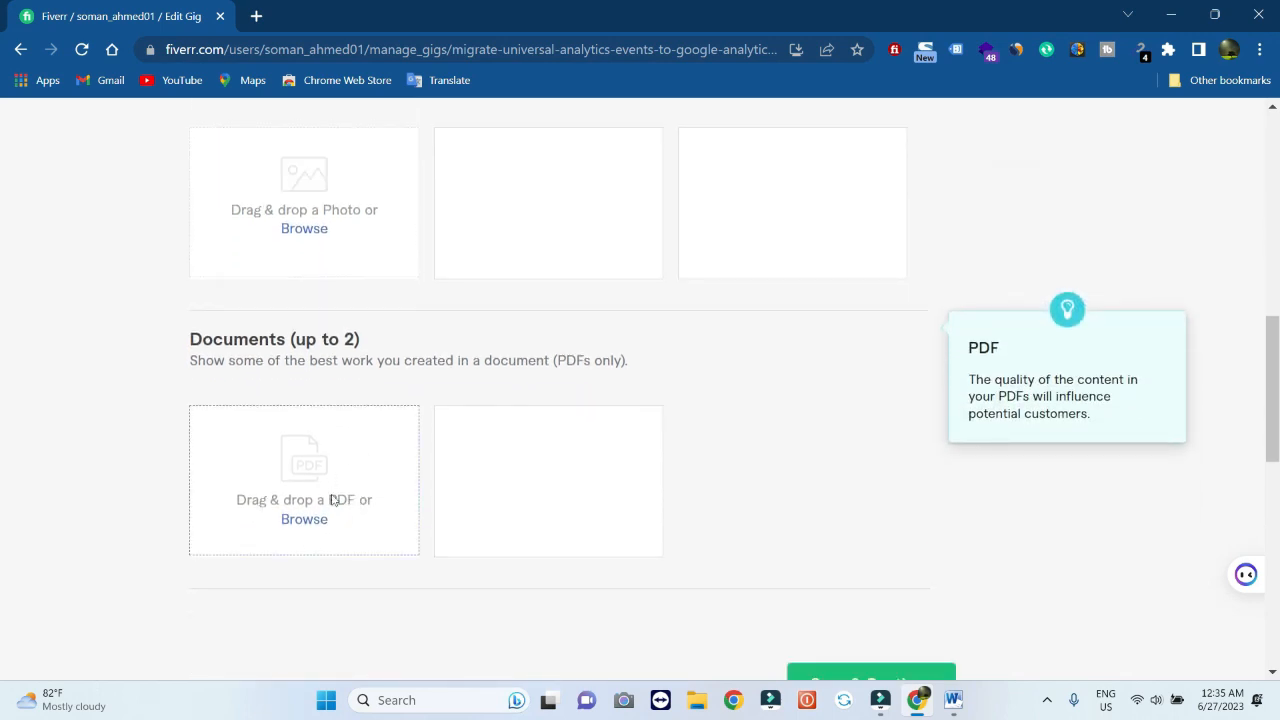
{"action": "scroll", "coordinate": [339, 499], "scroll_direction": "down", "scroll_amount": 1}
{"action": "scroll", "coordinate": [338, 504], "scroll_direction": "up", "scroll_amount": 3}
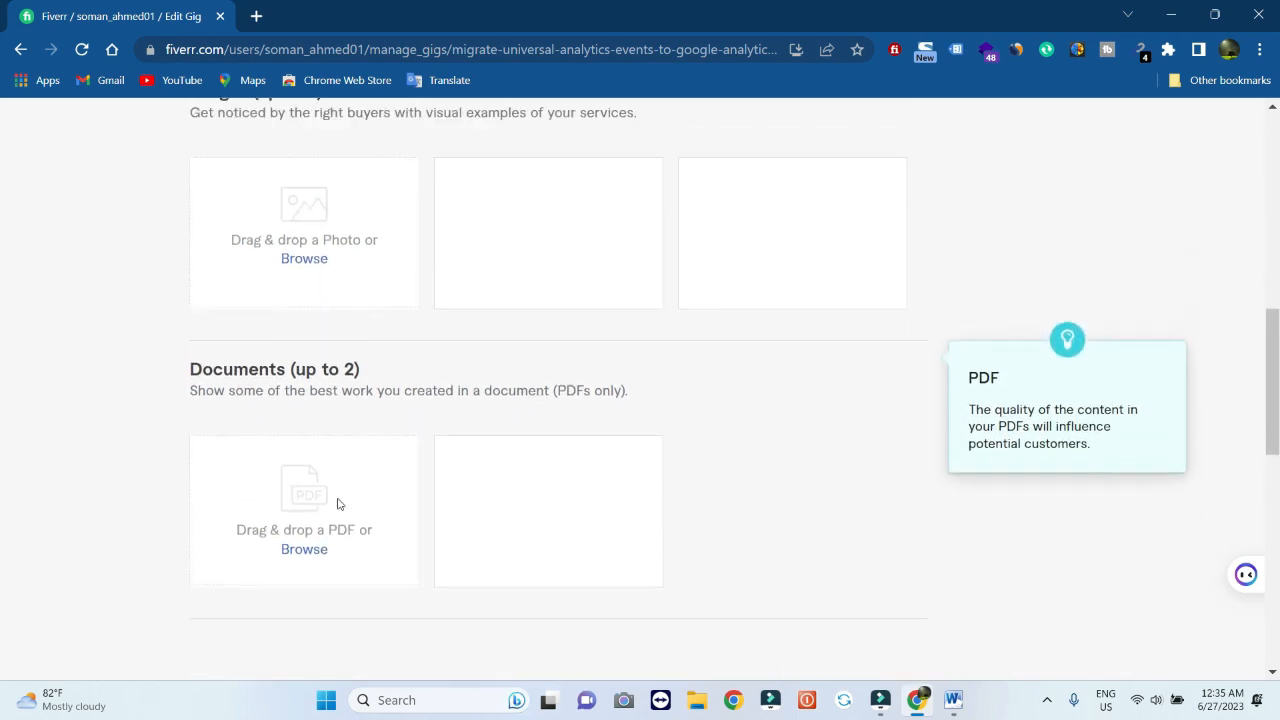
{"action": "scroll", "coordinate": [338, 504], "scroll_direction": "up", "scroll_amount": 1}
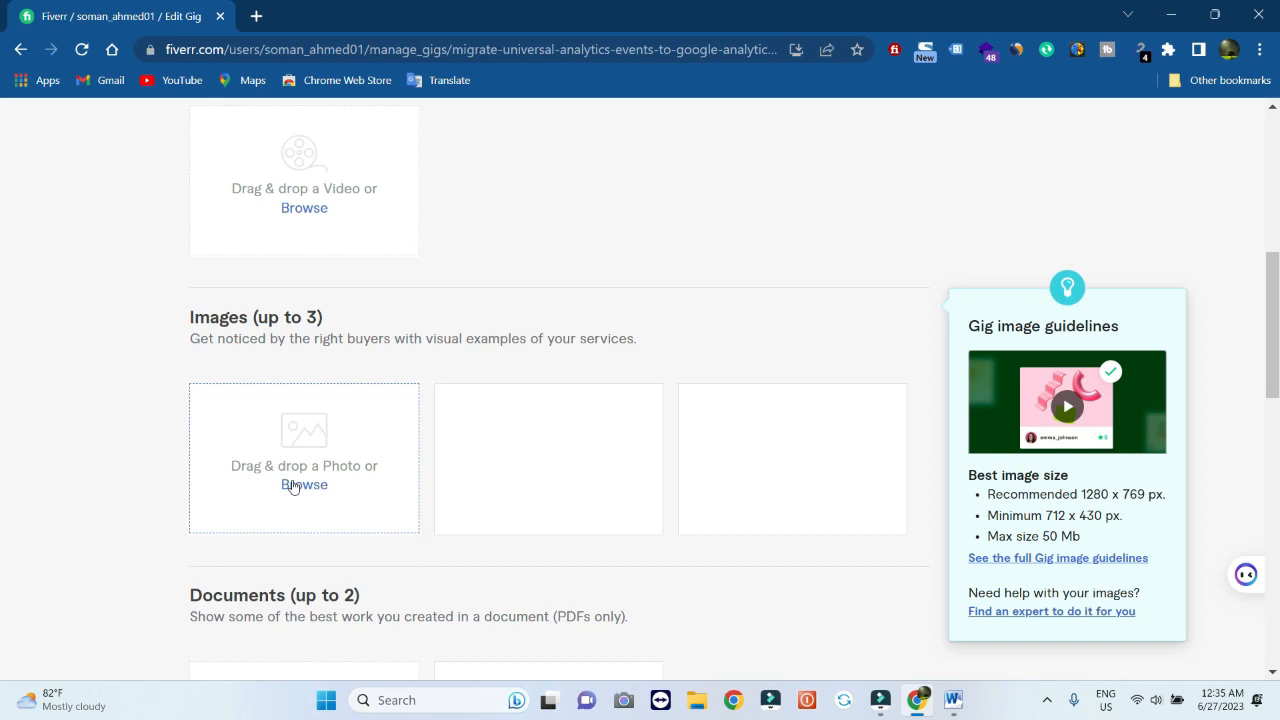
Upload 'Colourful Marketing YouTube Thumbnail' from the Desktop as the primary gallery image
{"action": "left_click", "coordinate": [292, 486]}
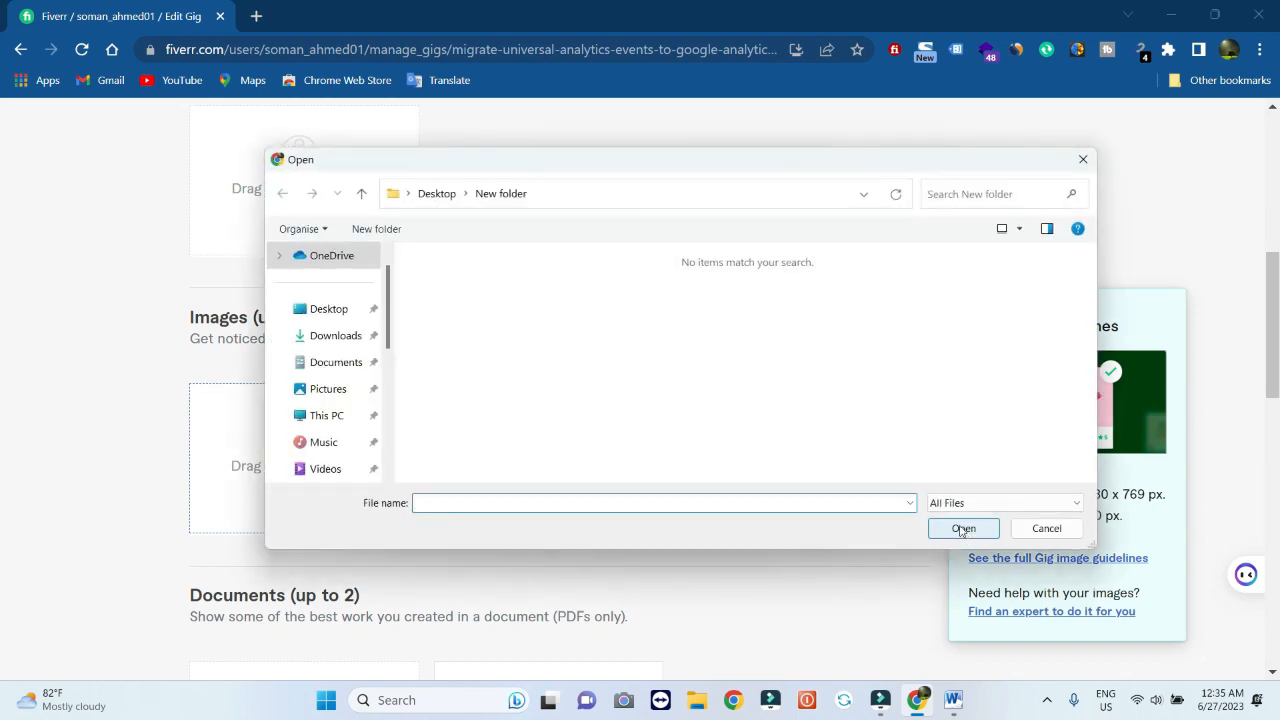
{"action": "left_click", "coordinate": [322, 310]}
{"action": "left_click", "coordinate": [548, 410]}
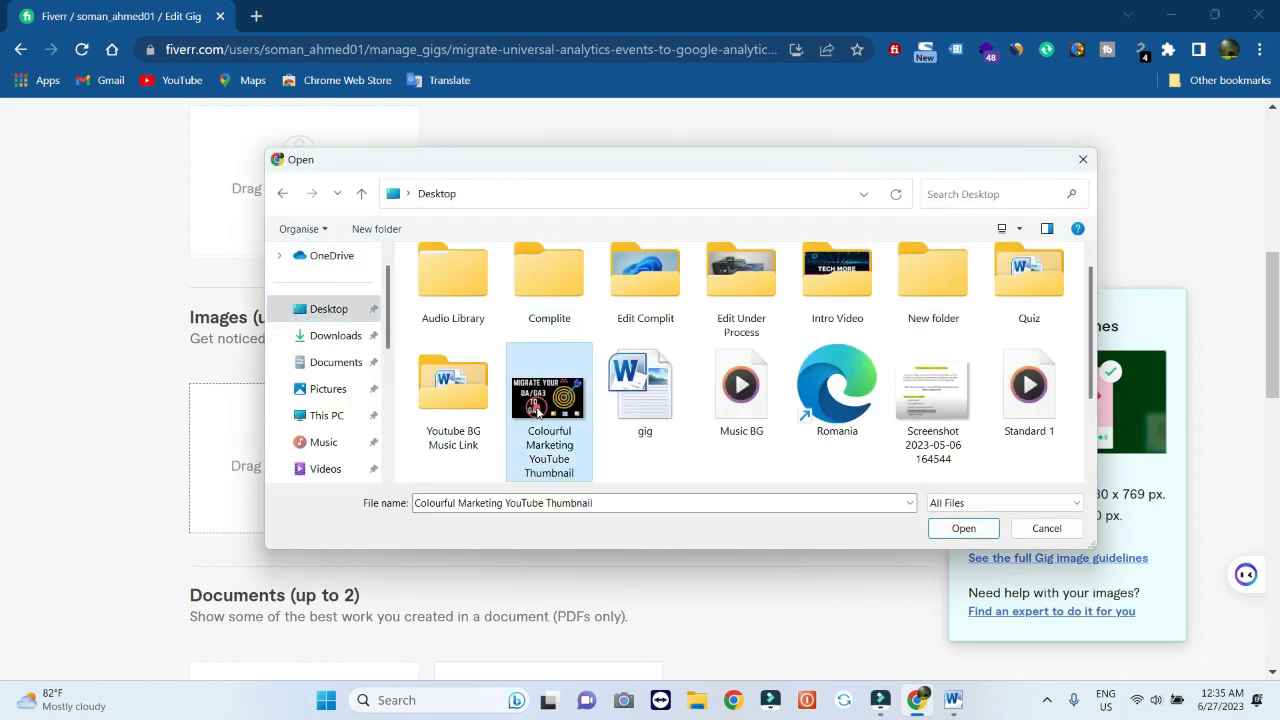
{"action": "left_click", "coordinate": [964, 530]}
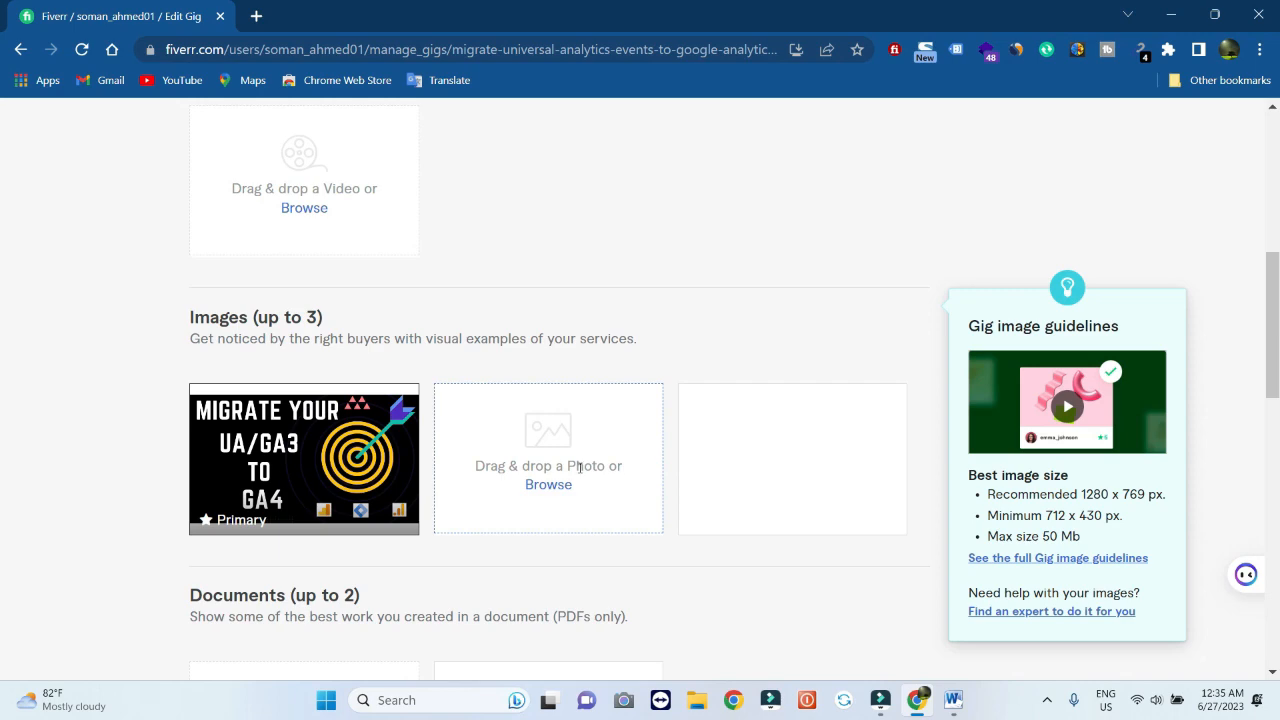
{"action": "scroll", "coordinate": [454, 520], "scroll_direction": "down", "scroll_amount": 2}
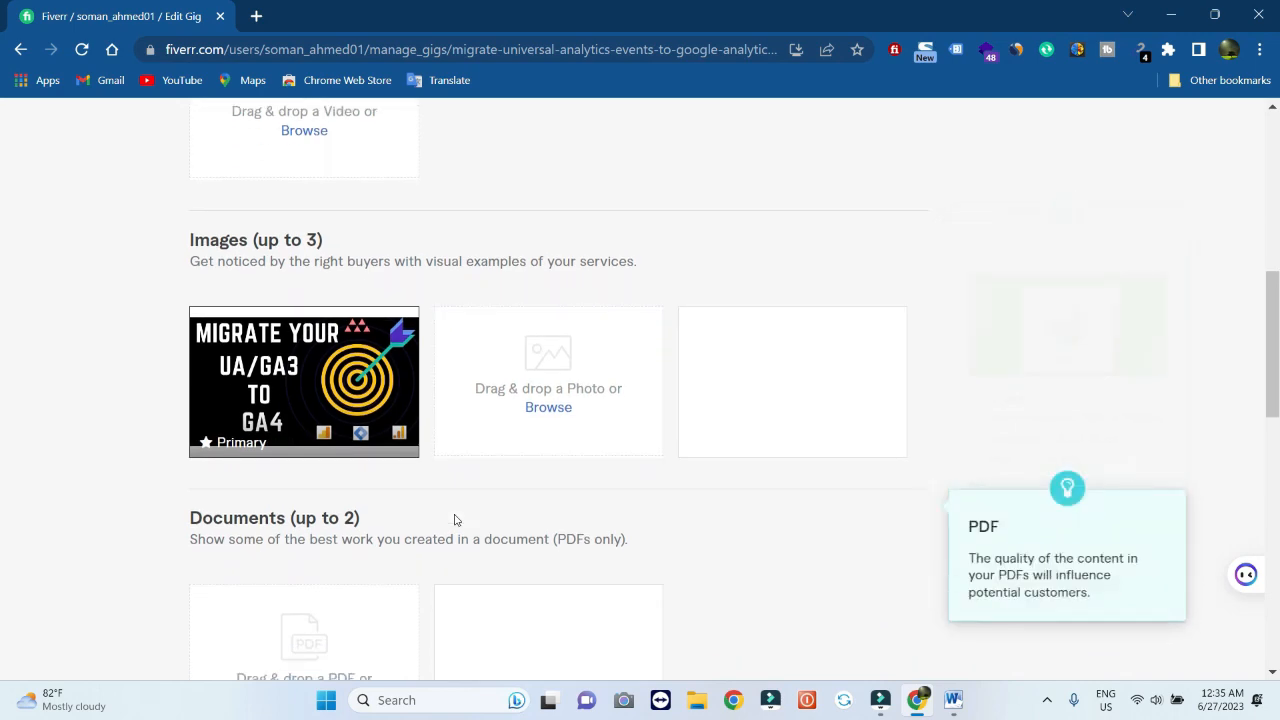
{"action": "scroll", "coordinate": [454, 520], "scroll_direction": "down", "scroll_amount": 3}
{"action": "scroll", "coordinate": [454, 520], "scroll_direction": "up", "scroll_amount": 1}
{"action": "scroll", "coordinate": [454, 520], "scroll_direction": "up", "scroll_amount": 5}
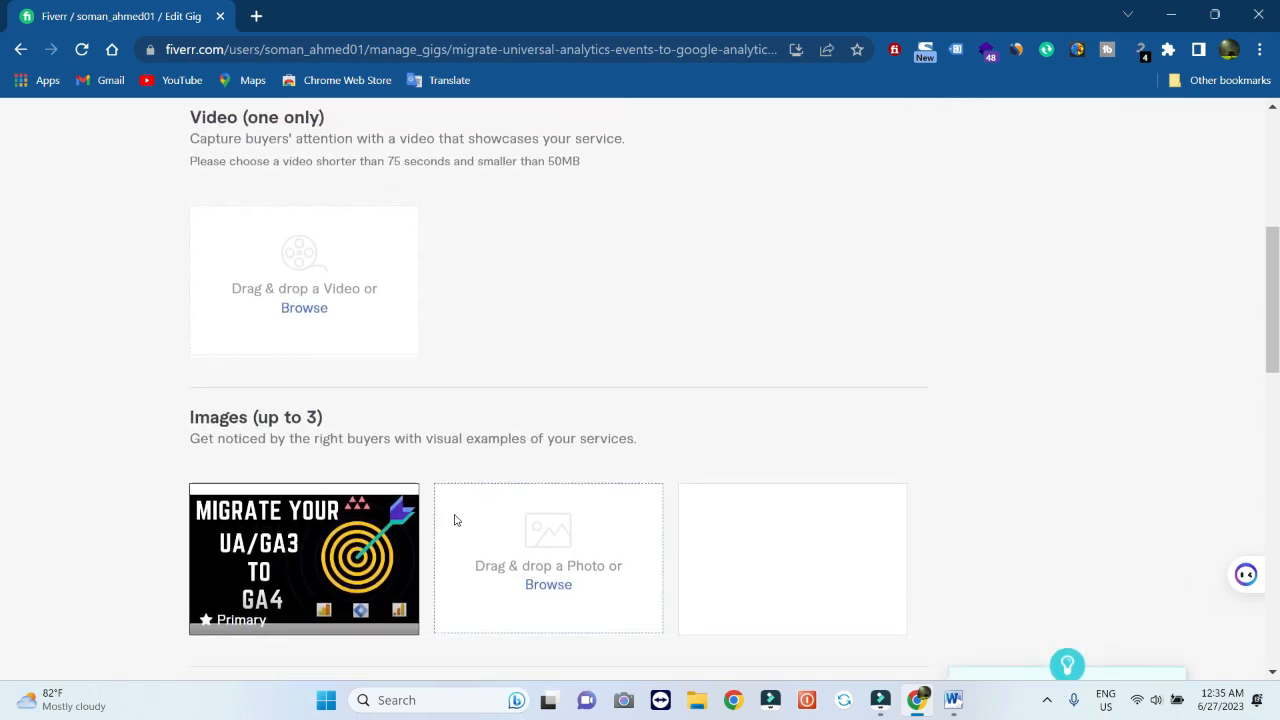
{"action": "scroll", "coordinate": [454, 520], "scroll_direction": "down", "scroll_amount": 3}
{"action": "scroll", "coordinate": [454, 520], "scroll_direction": "down", "scroll_amount": 2}
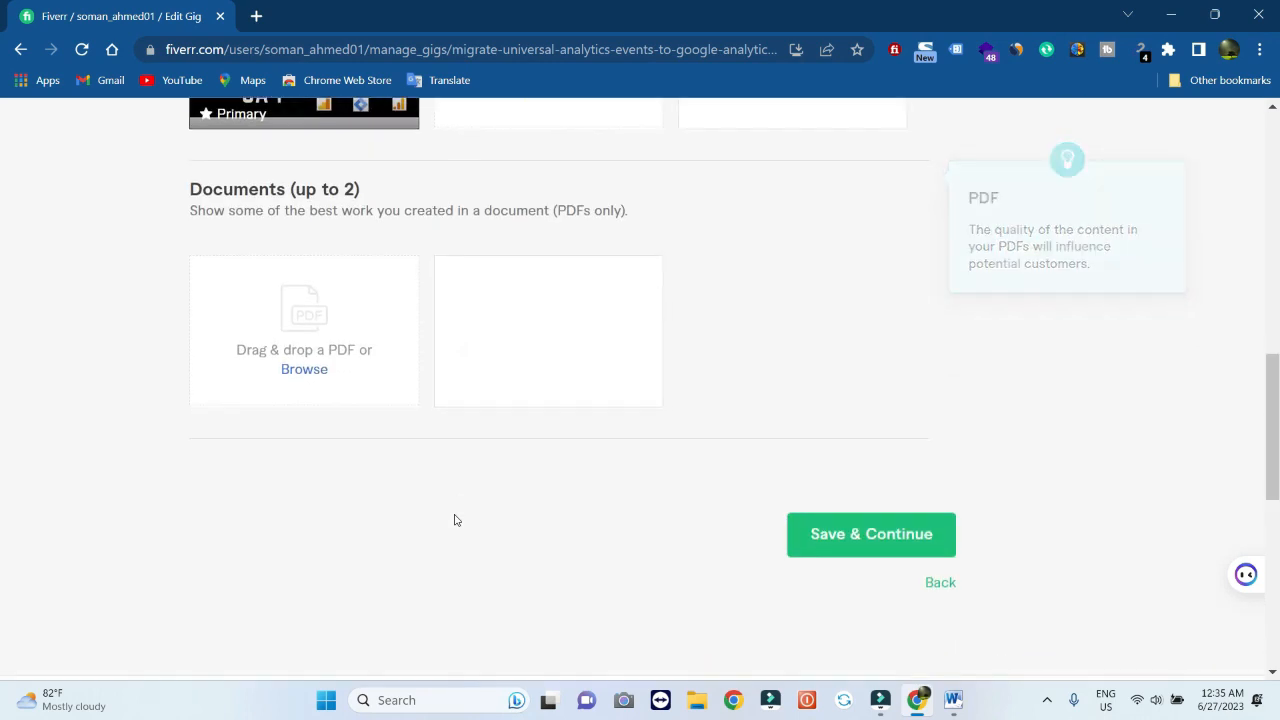
Save the gallery, then publish the gig from the Publish step
{"action": "left_click", "coordinate": [845, 540]}
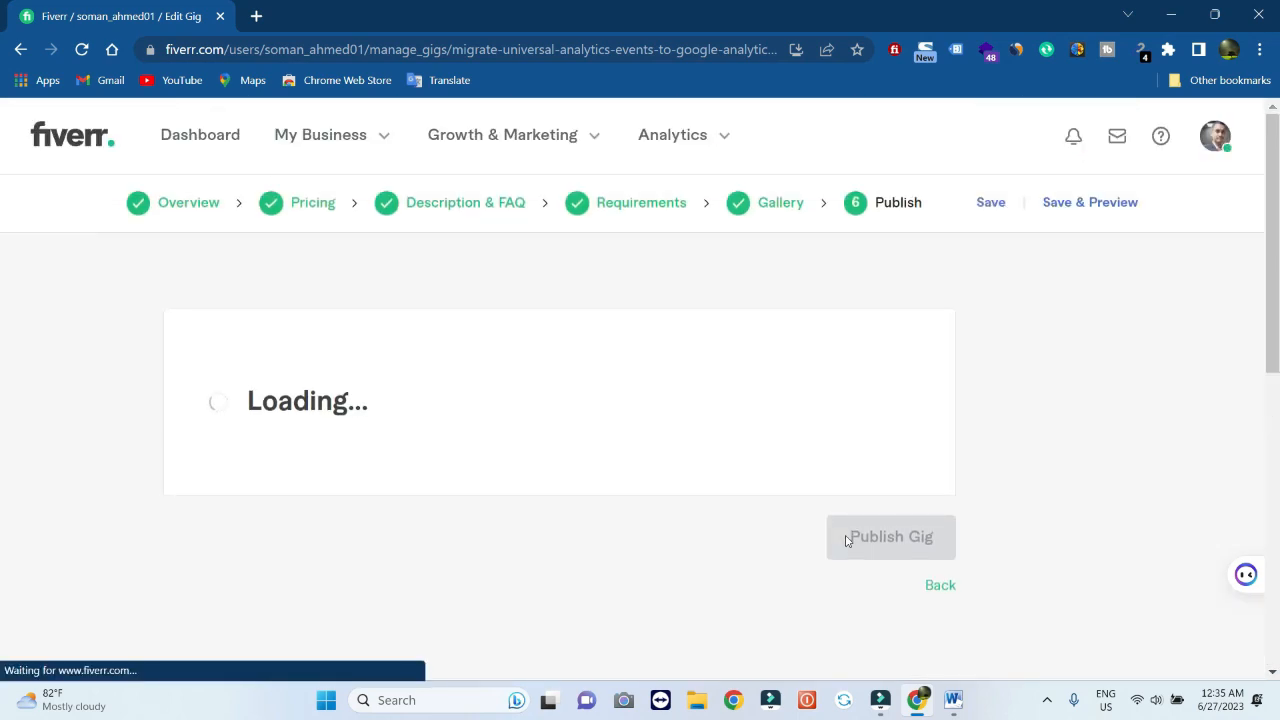
{"action": "scroll", "coordinate": [845, 540], "scroll_direction": "down", "scroll_amount": 3}
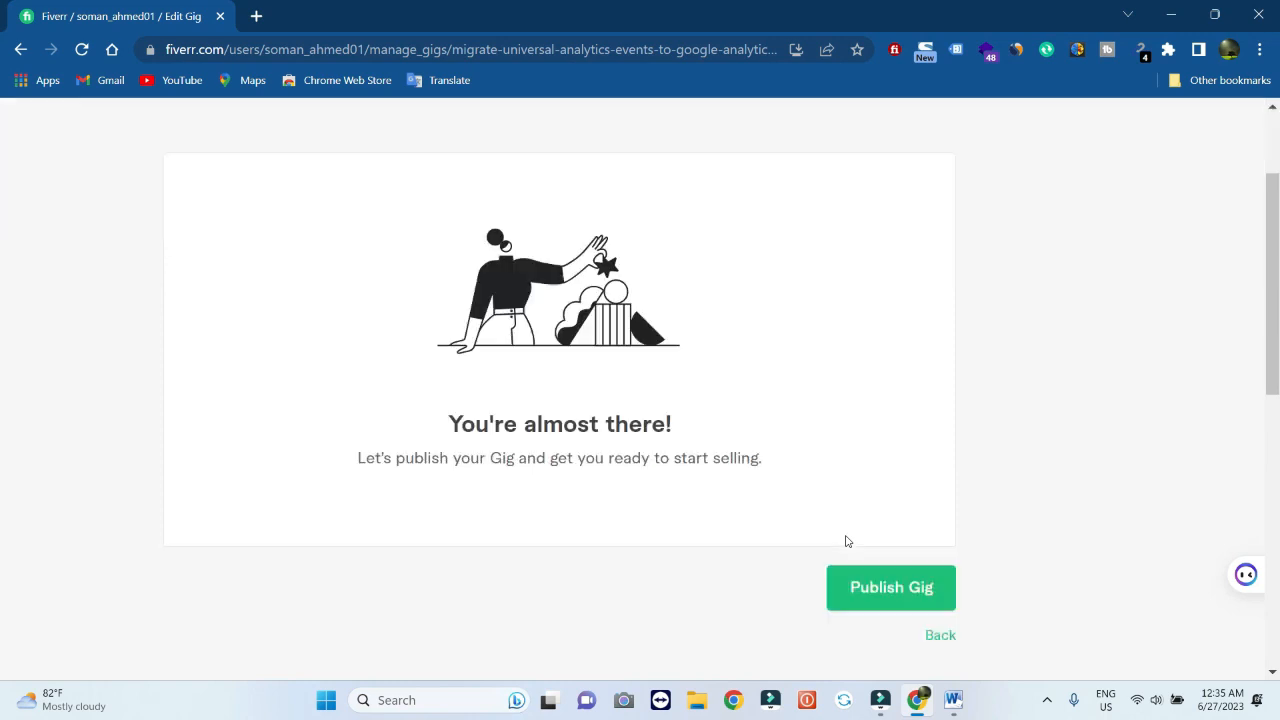
{"action": "scroll", "coordinate": [845, 540], "scroll_direction": "up", "scroll_amount": 3}
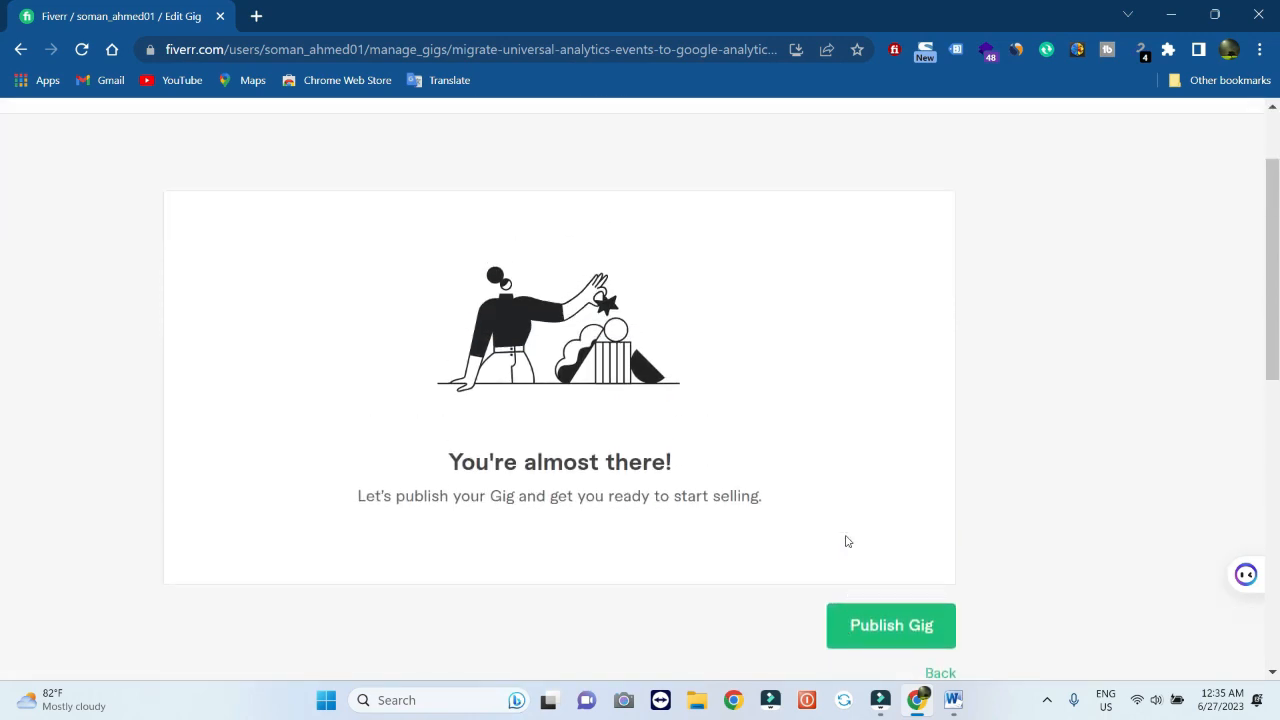
{"action": "scroll", "coordinate": [845, 541], "scroll_direction": "down", "scroll_amount": 1}
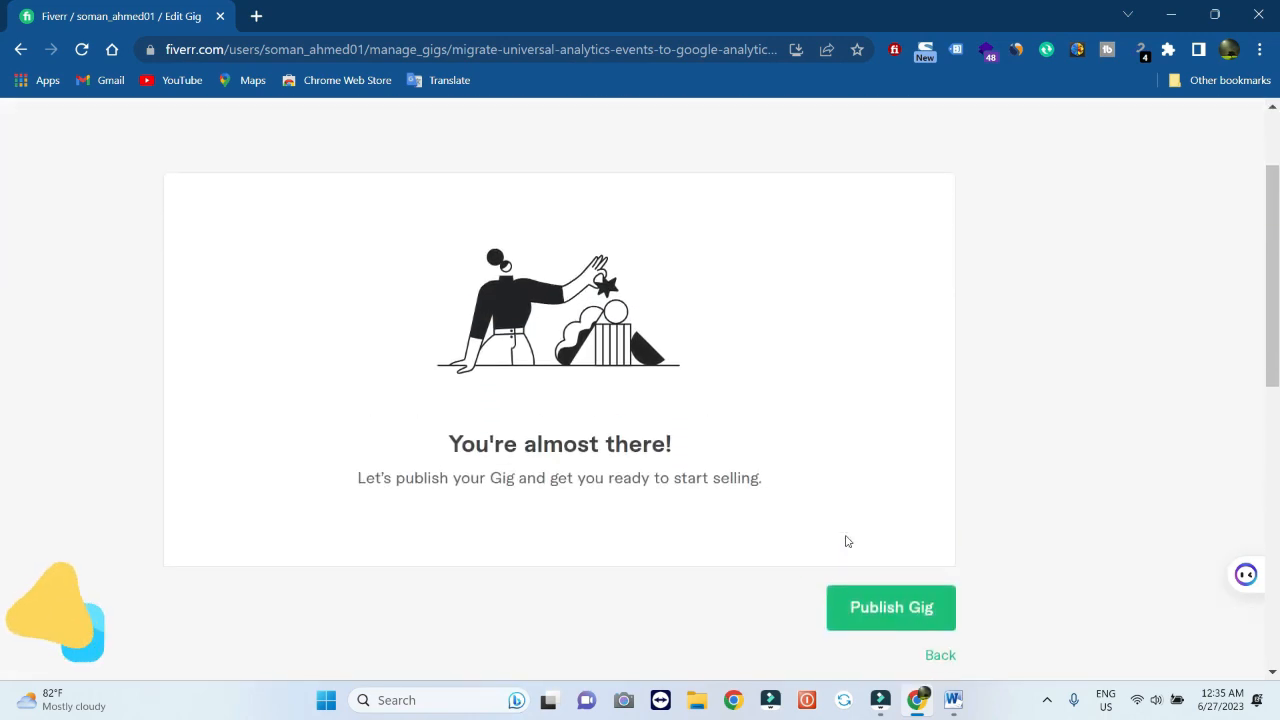
{"action": "scroll", "coordinate": [845, 541], "scroll_direction": "down", "scroll_amount": 1}
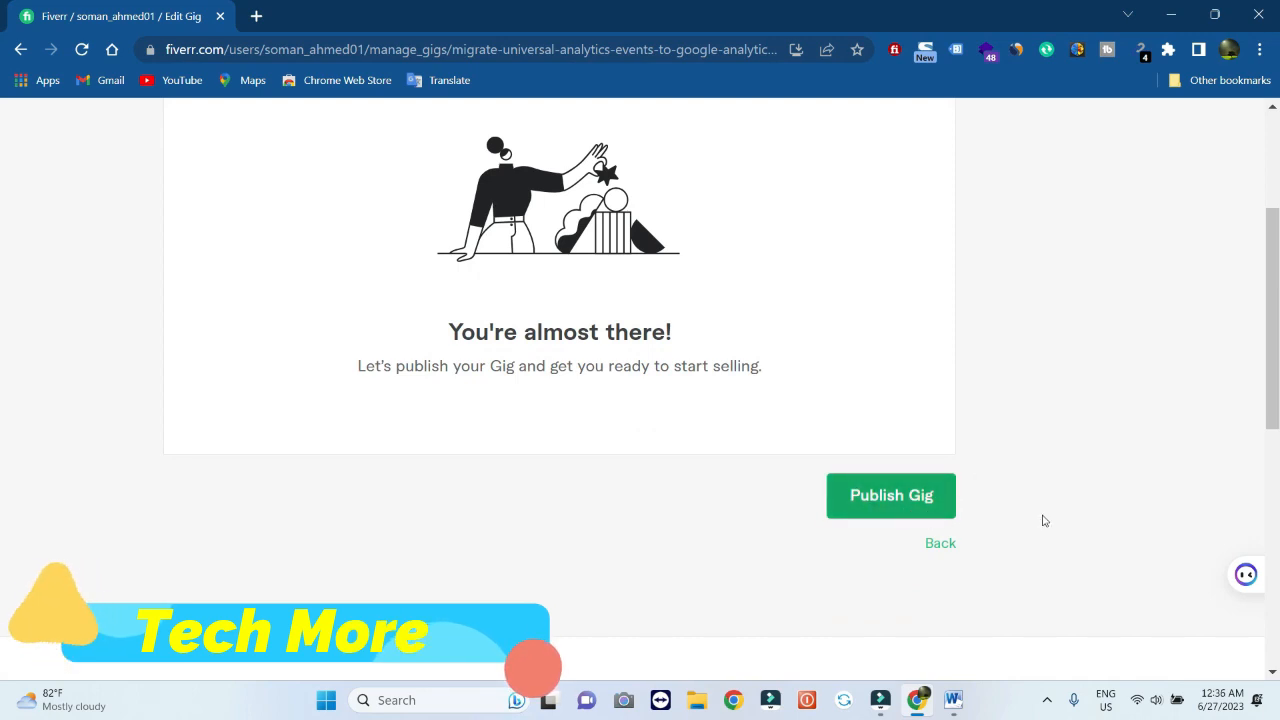
{"action": "left_click", "coordinate": [862, 511]}
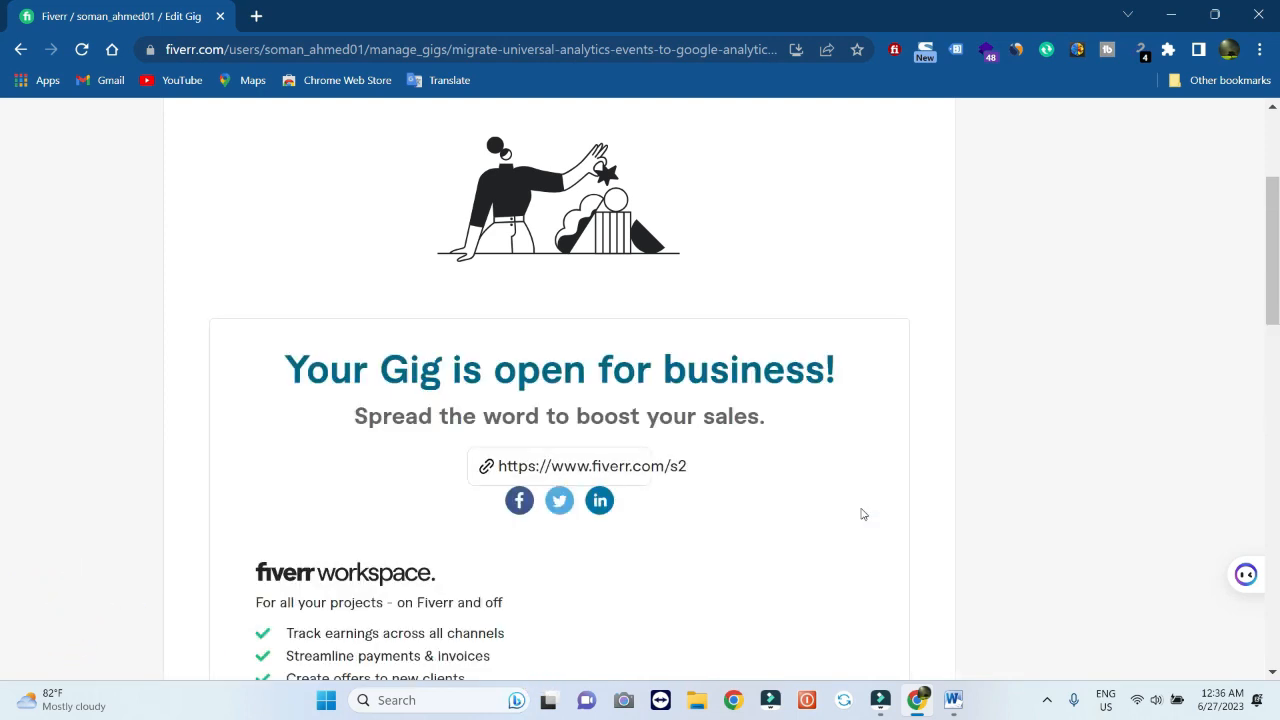
Close the publishing confirmation with Done to return to the Gigs page
{"action": "scroll", "coordinate": [862, 514], "scroll_direction": "down", "scroll_amount": 1}
{"action": "scroll", "coordinate": [862, 514], "scroll_direction": "down", "scroll_amount": 2}
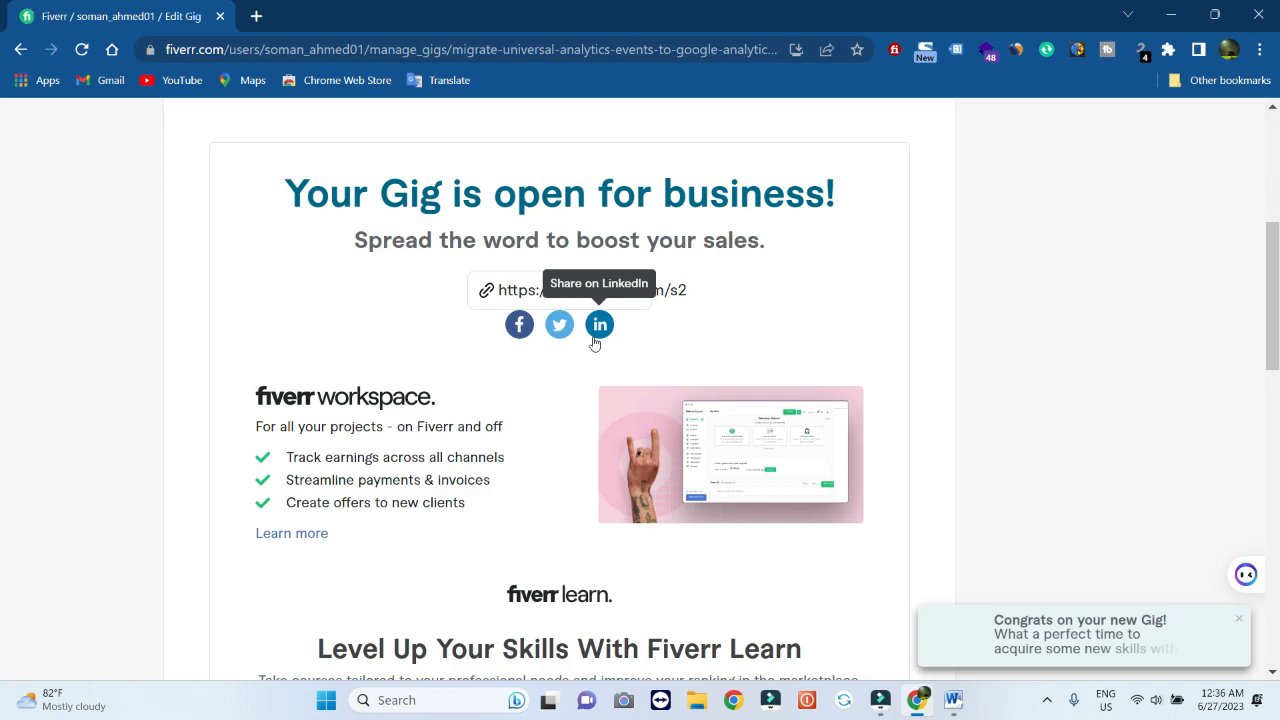
{"action": "scroll", "coordinate": [593, 342], "scroll_direction": "down", "scroll_amount": 5}
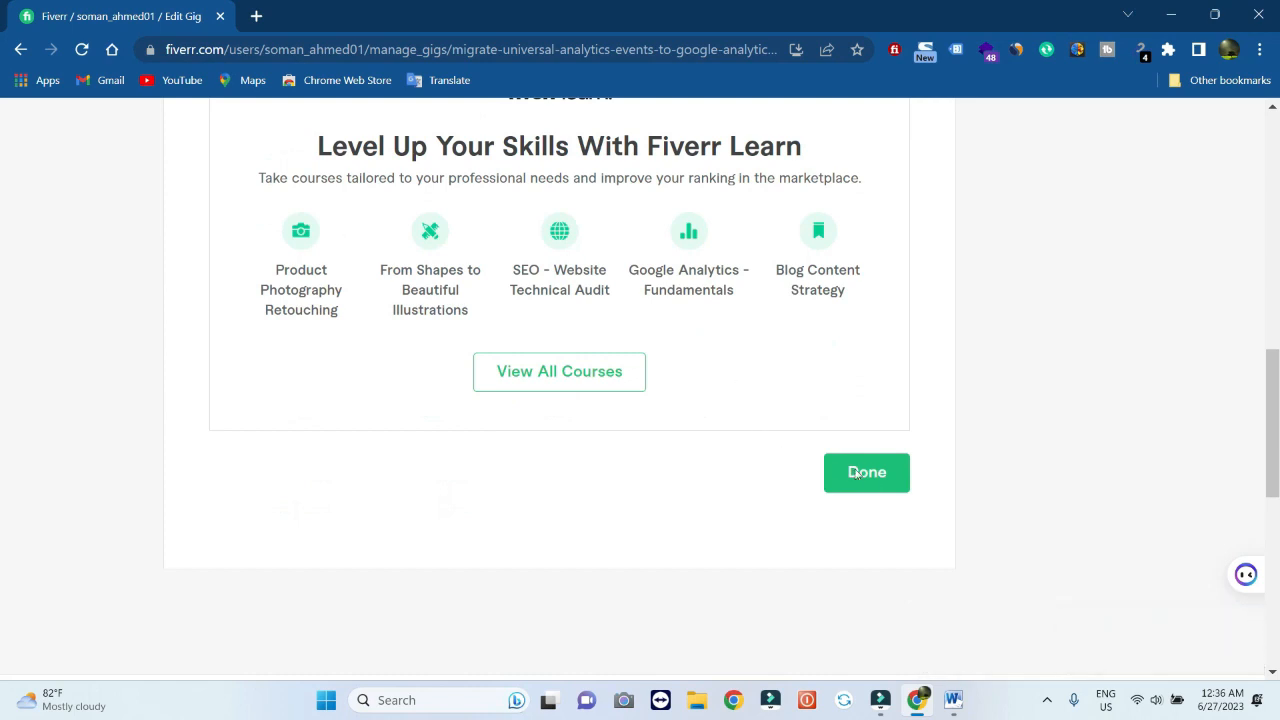
{"action": "left_click", "coordinate": [885, 487]}
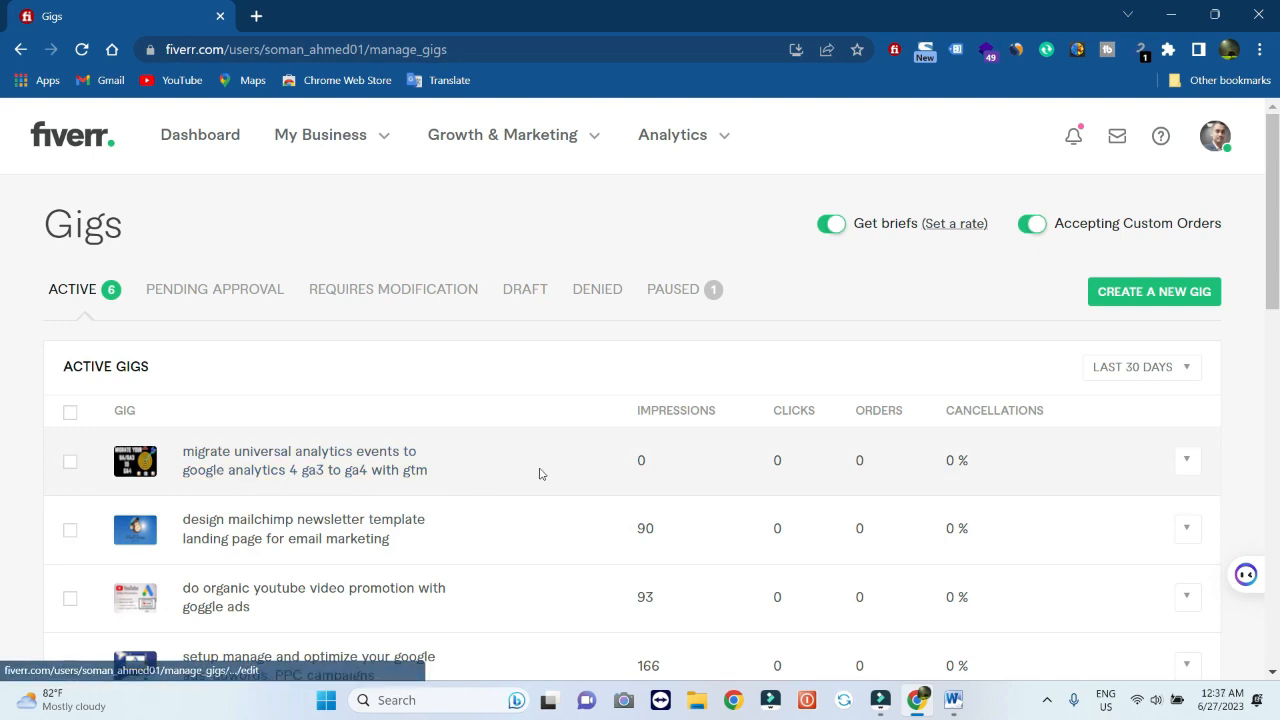
Scroll the Active Gigs table to find the new GA4 migration gig at 0 impressions
{"action": "scroll", "coordinate": [360, 458], "scroll_direction": "down", "scroll_amount": 2}
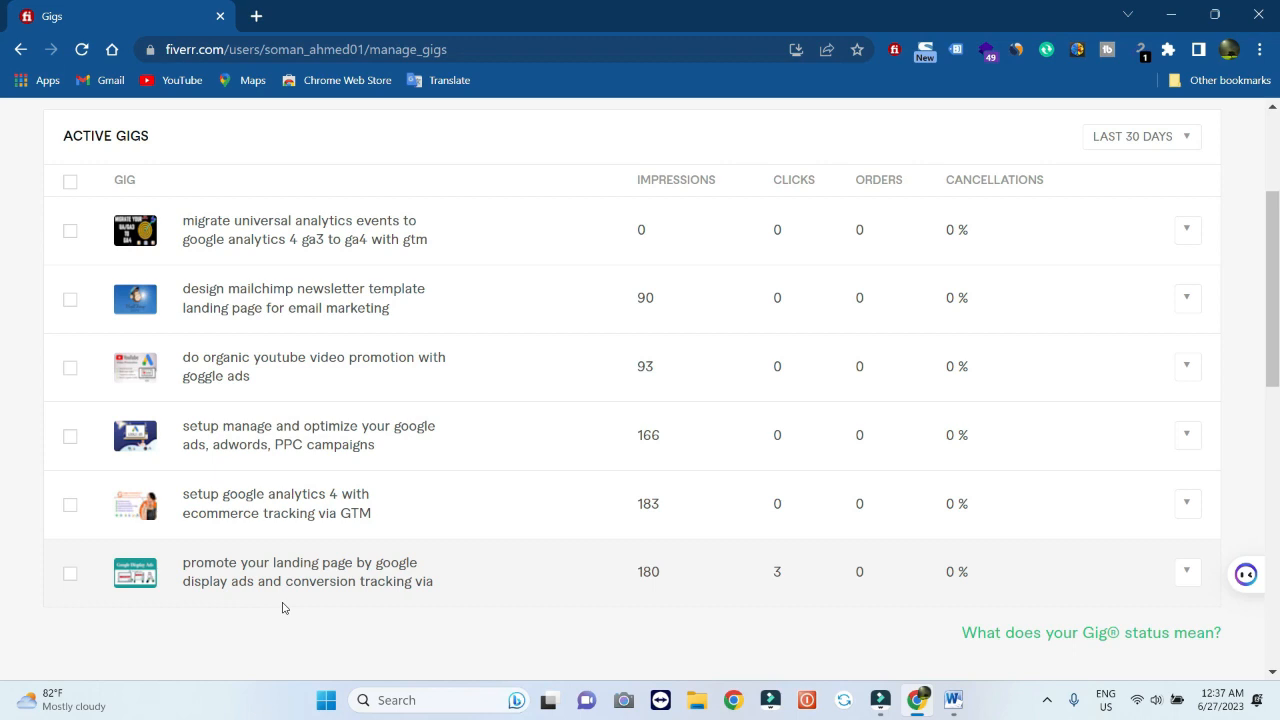
{"action": "scroll", "coordinate": [282, 608], "scroll_direction": "down", "scroll_amount": 2}
{"action": "scroll", "coordinate": [282, 608], "scroll_direction": "up", "scroll_amount": 4}
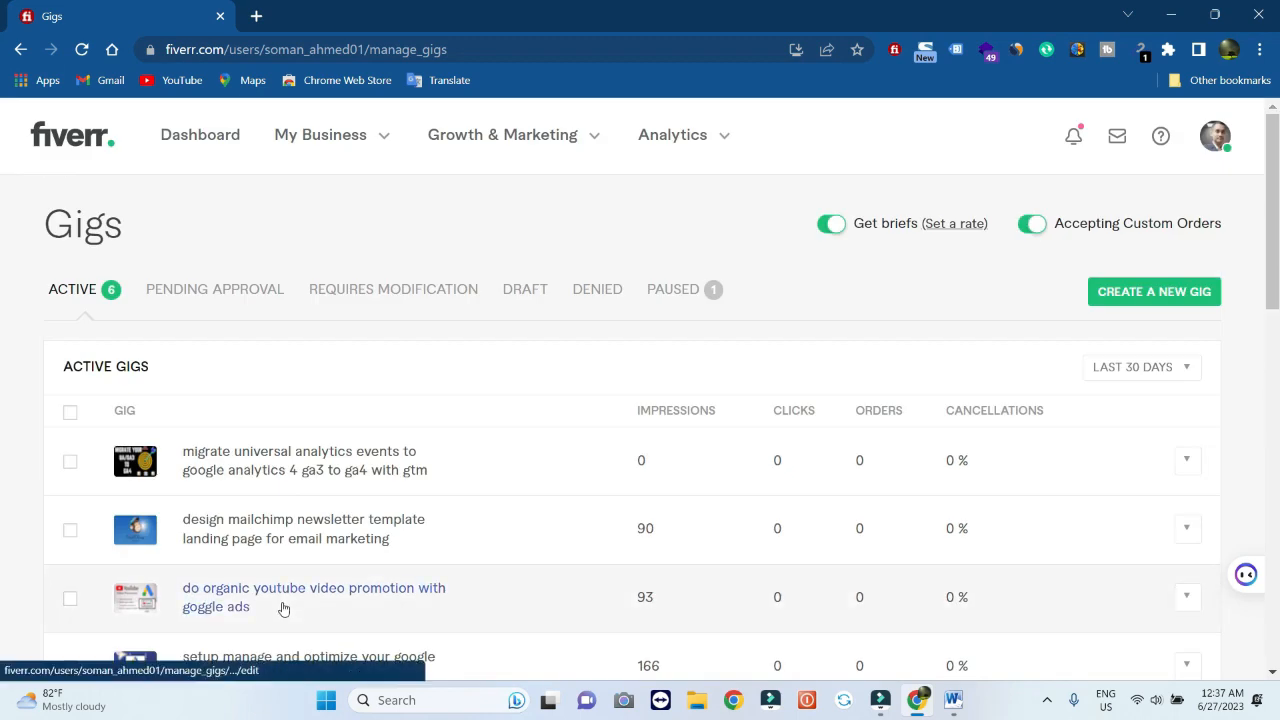